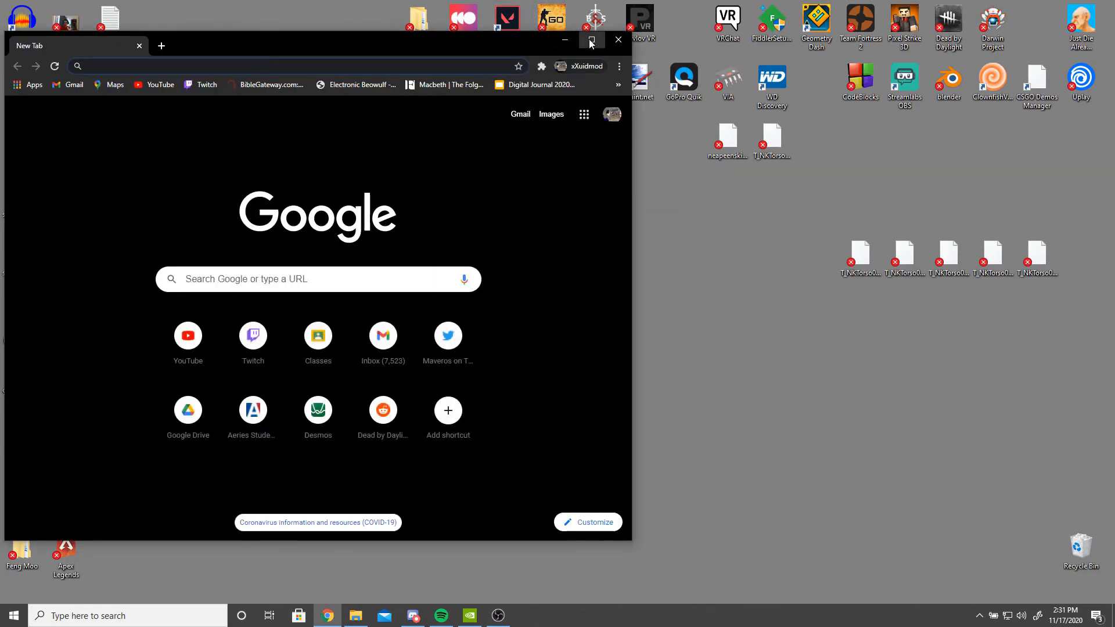
- Search for hxd in a new browser tab and open the HxD download page
click(583, 40)
text(hxd)
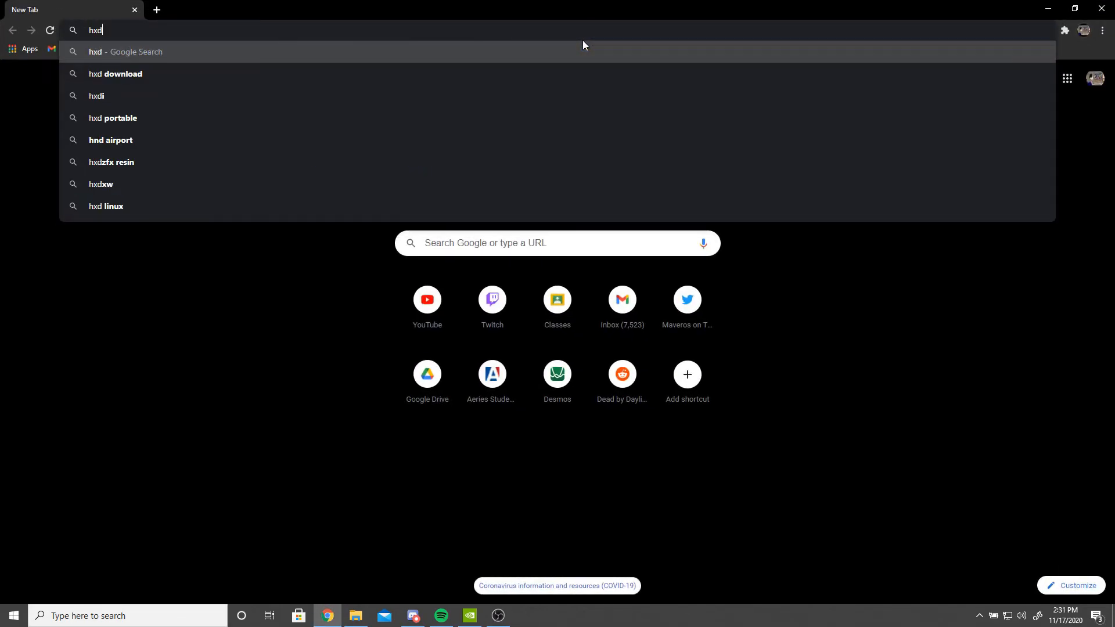
key(Return)
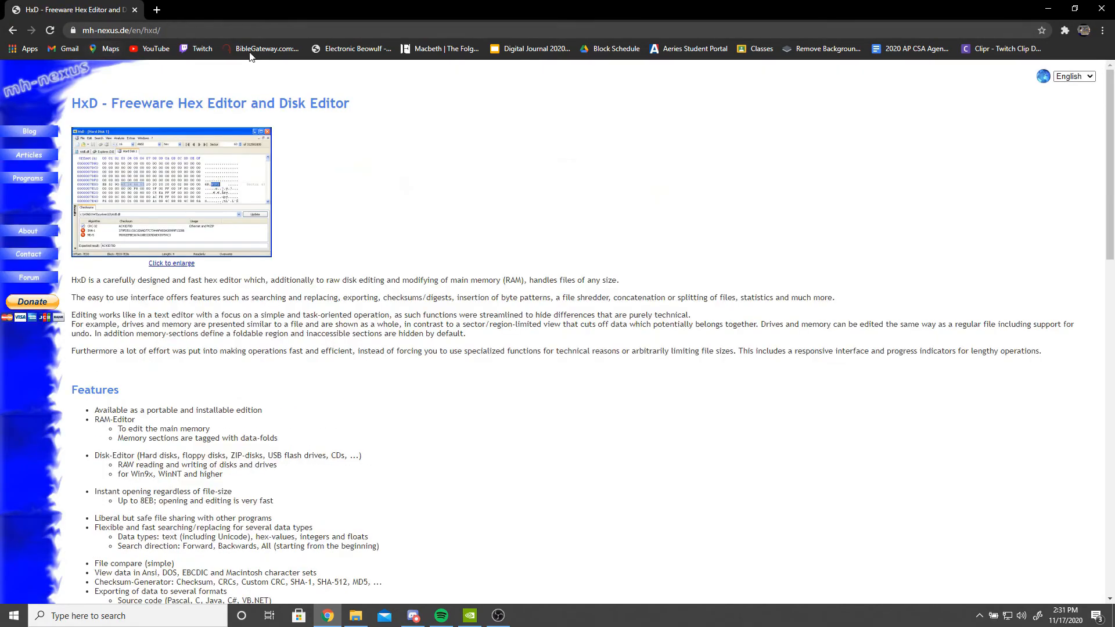
scroll(203, 273, down, 14)
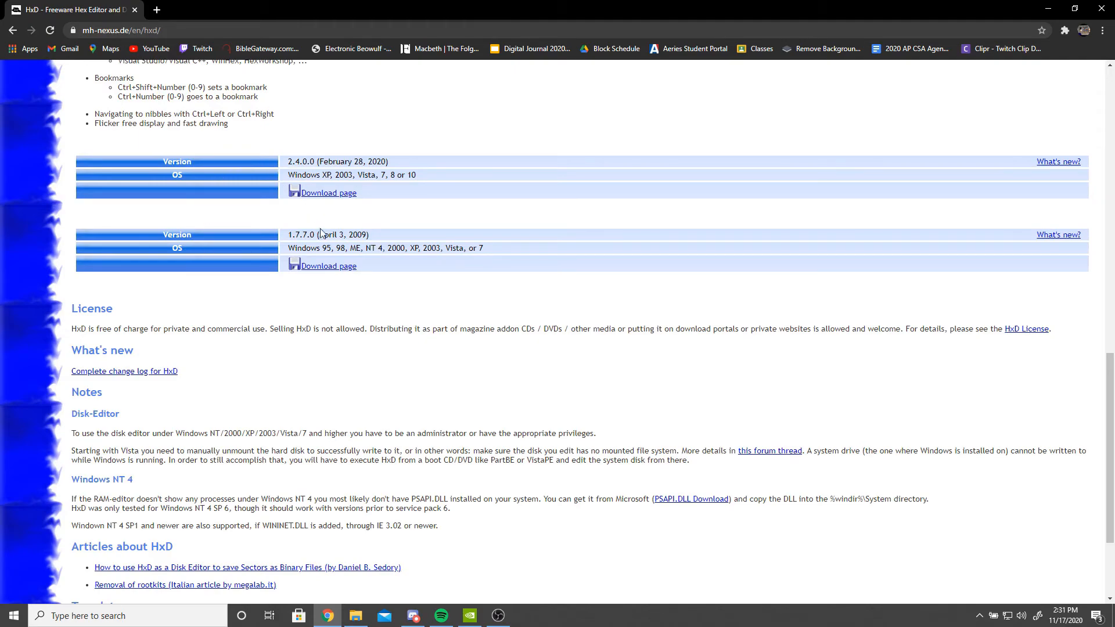
click(323, 196)
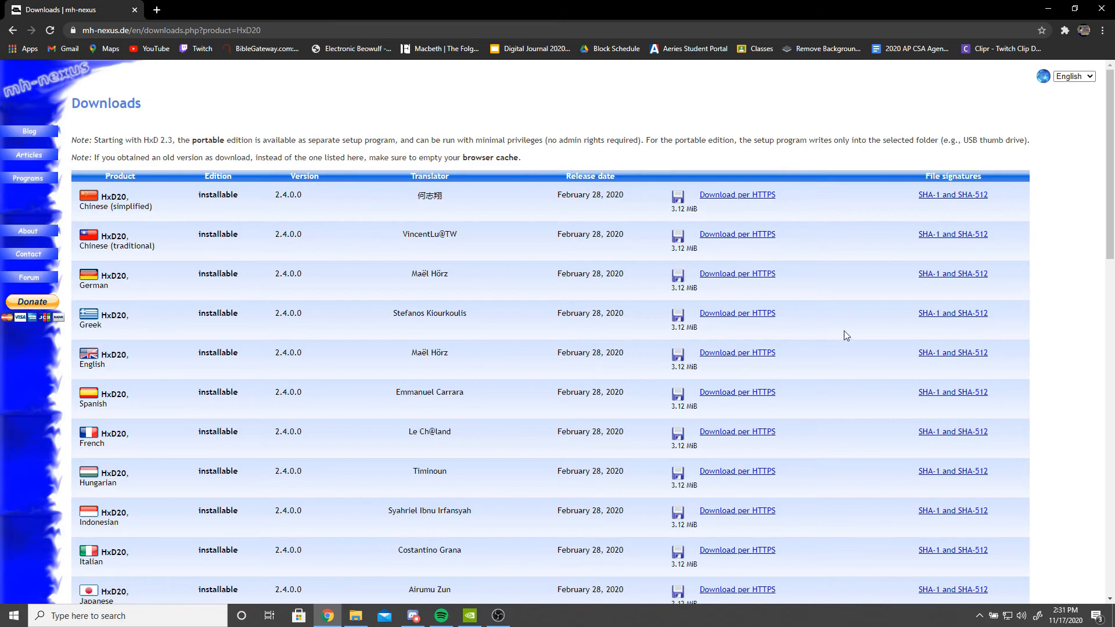
- Open a new tab, close the HxD tab, and search Google for umodel
key(ctrl+t)
click(136, 10)
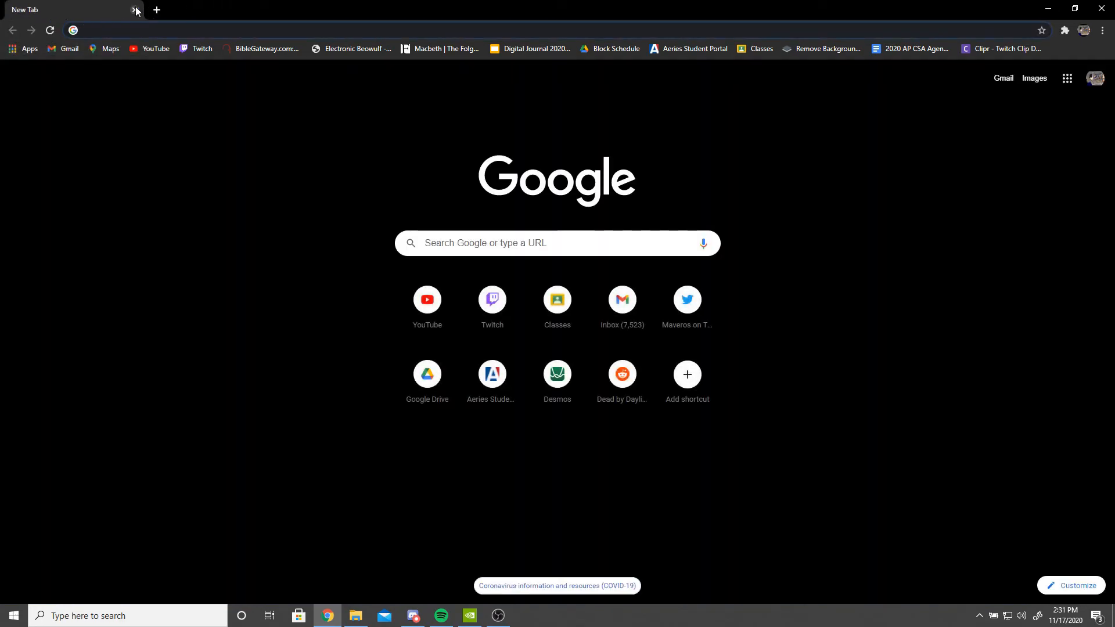
text(umodel)
key(Return)
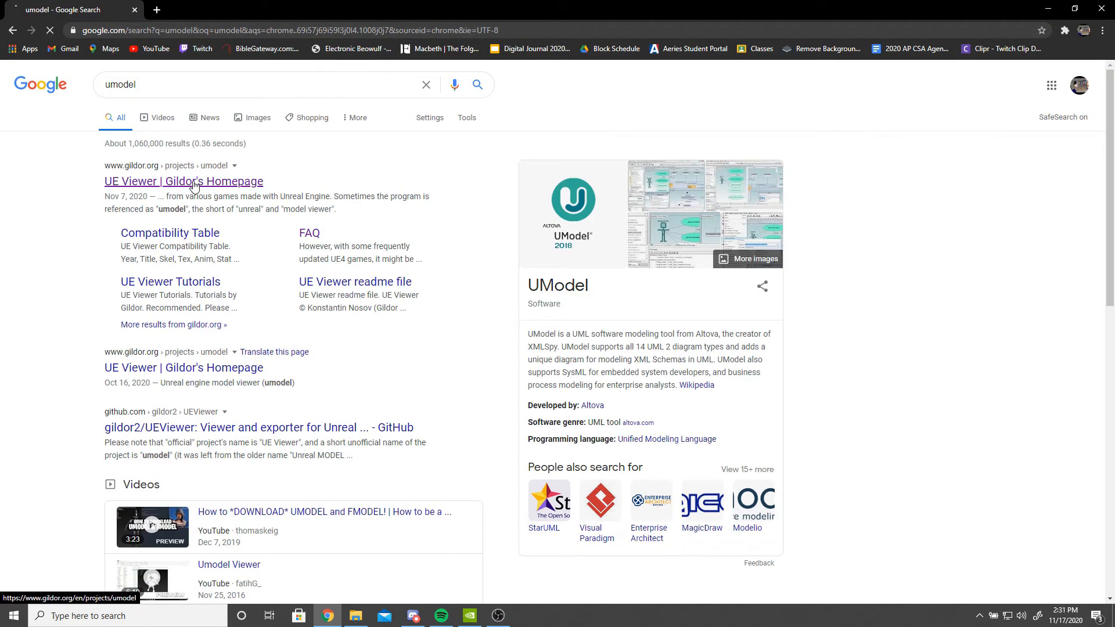
- Open the UE Viewer page on Gildor's Homepage and jump to its download section
click(219, 180)
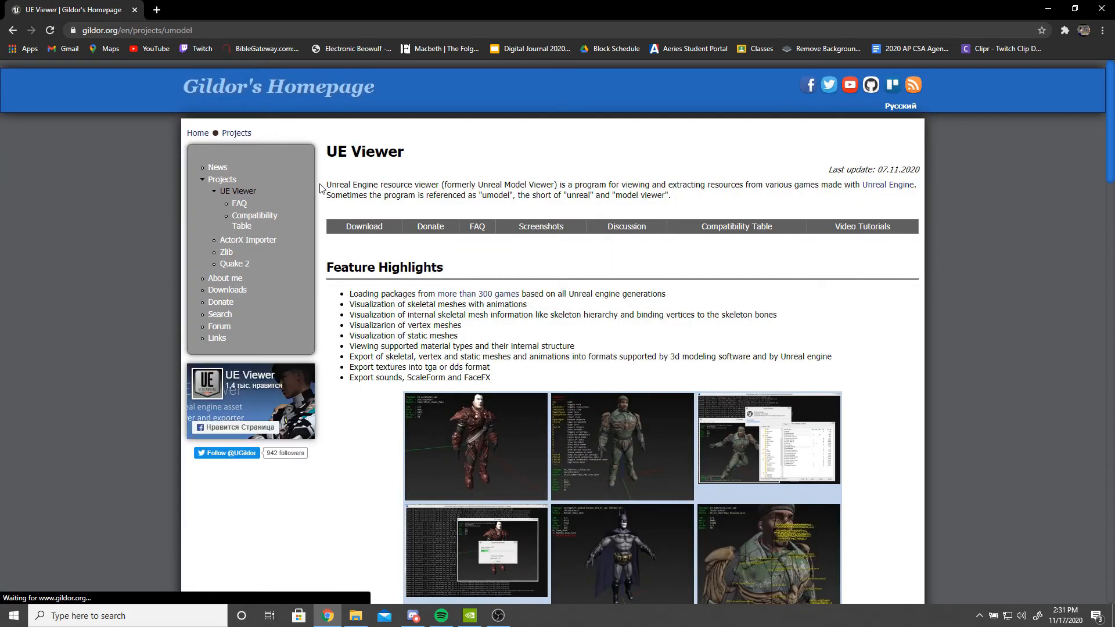
click(386, 229)
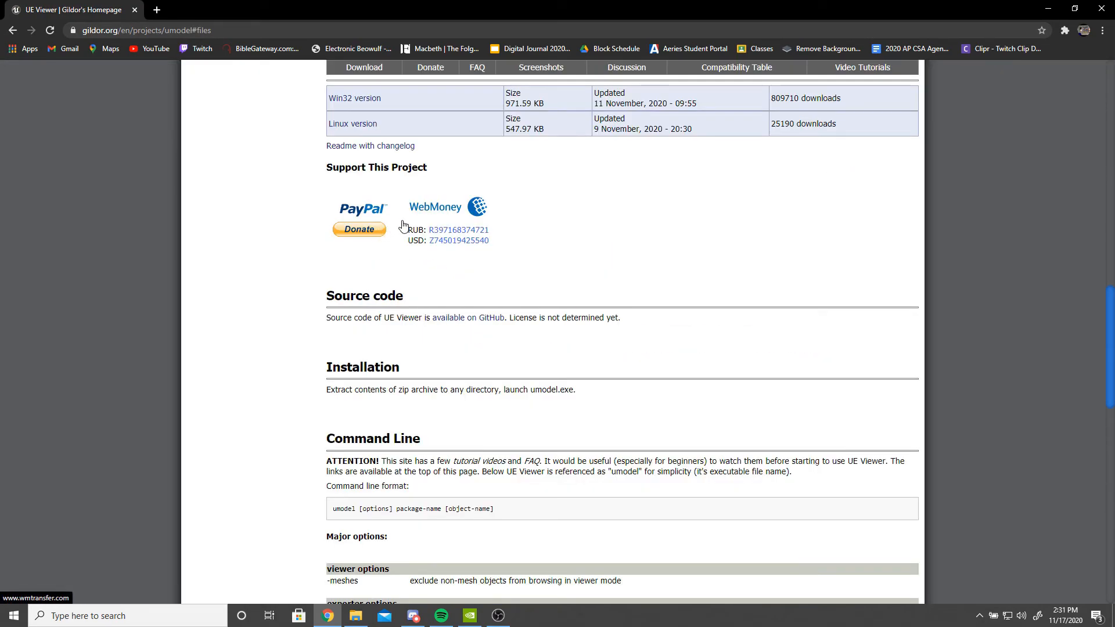
- Browse the UE Viewer page and open the site's Downloads page
scroll(513, 189, up, 2)
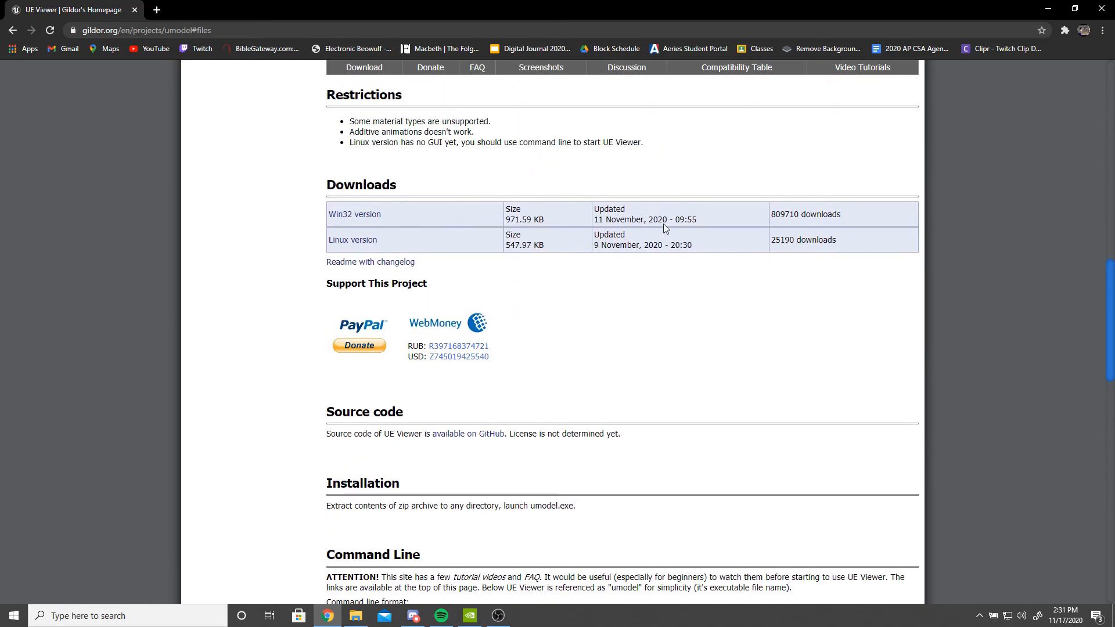
scroll(429, 241, down, 7)
scroll(431, 243, up, 8)
scroll(431, 243, up, 12)
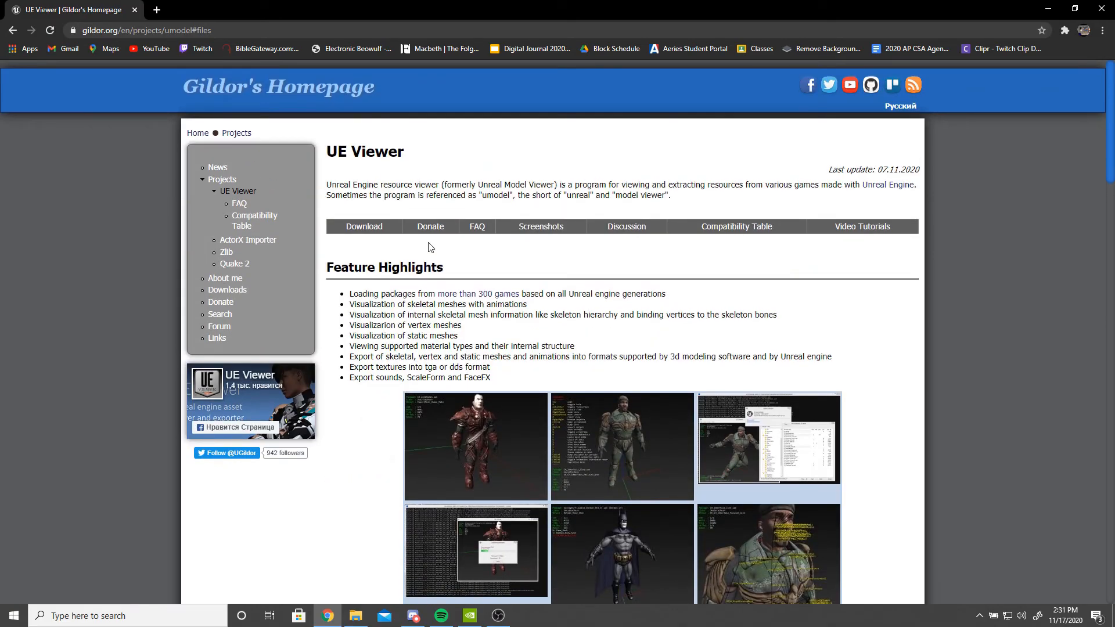
click(365, 228)
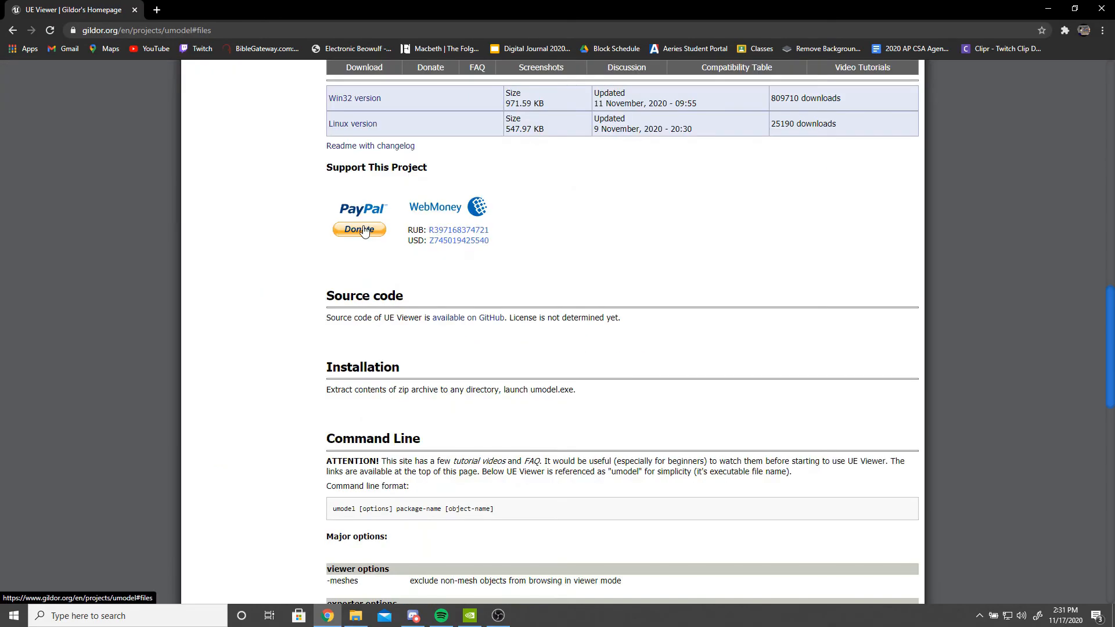
double_click(776, 331)
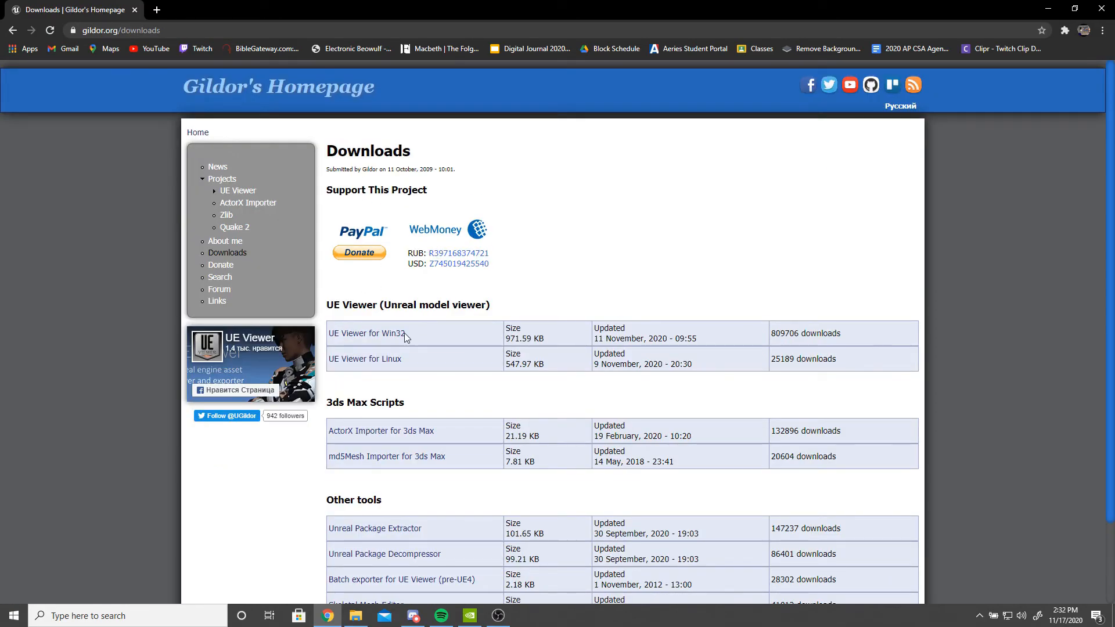
click(363, 336)
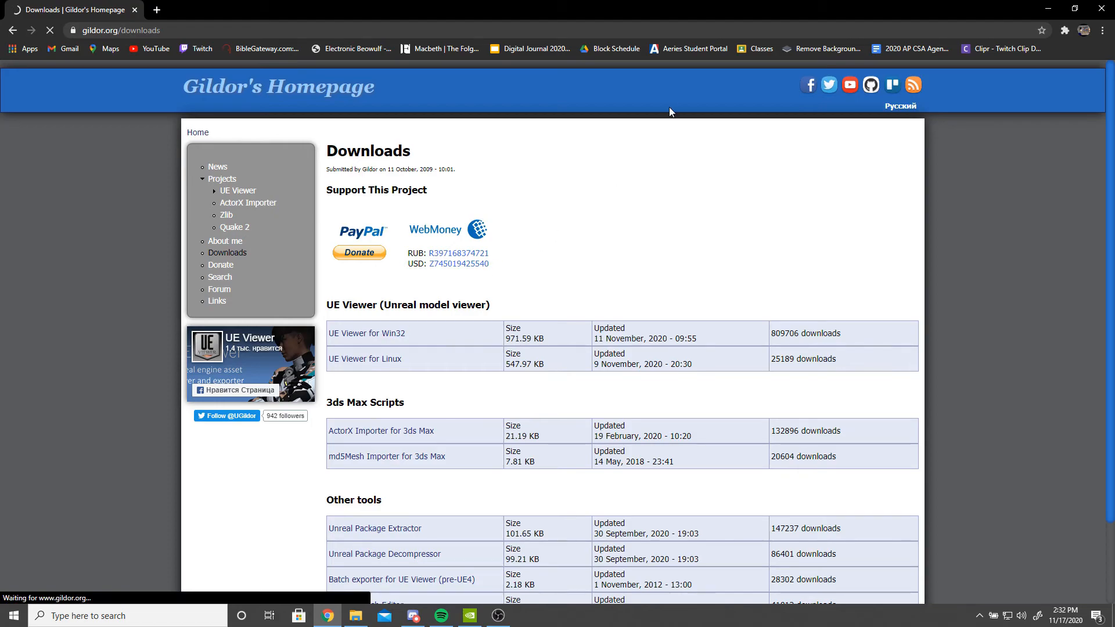
- Download UE Viewer for Win32, saving umodel_win32.zip into D:\SteamLibrary\steamapps\common\Dead by Daylight
scroll(451, 411, down, 3)
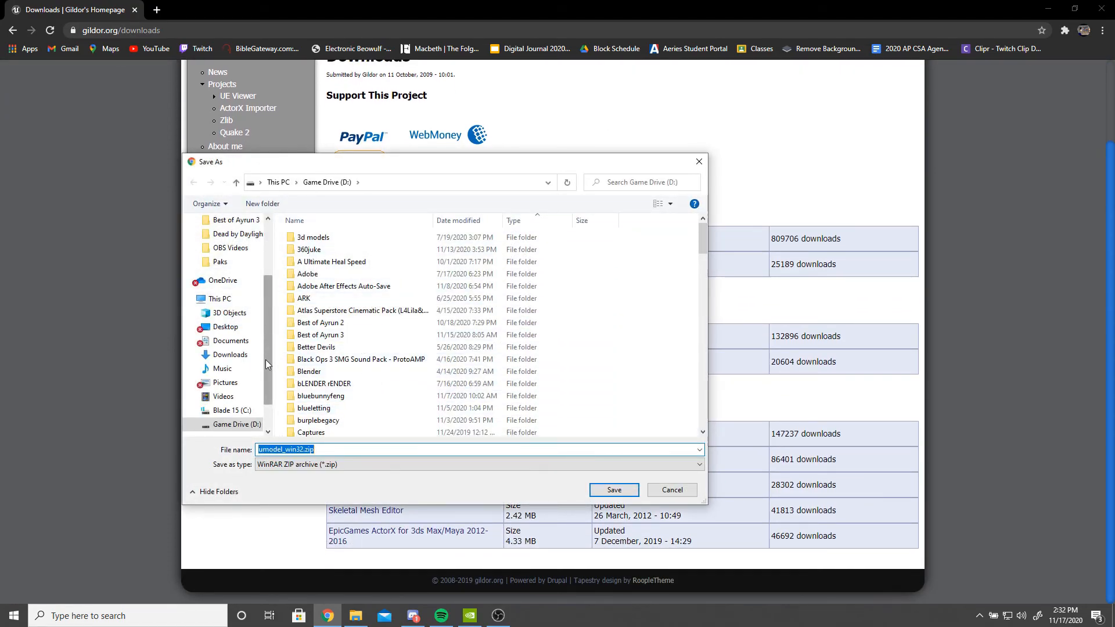
click(237, 424)
scroll(339, 357, down, 6)
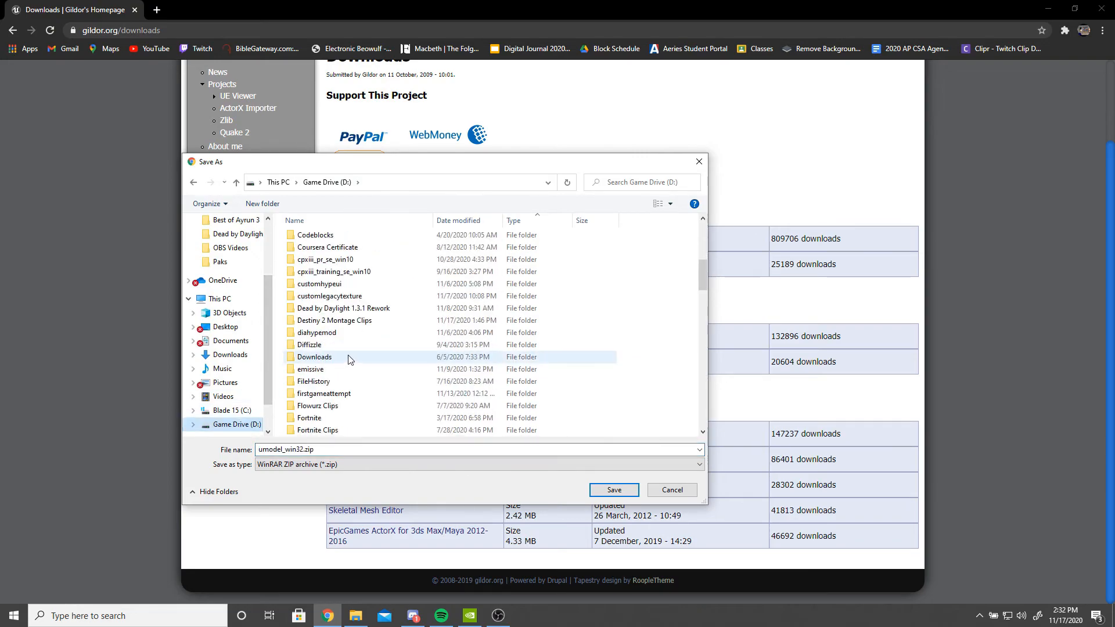
scroll(344, 331, down, 15)
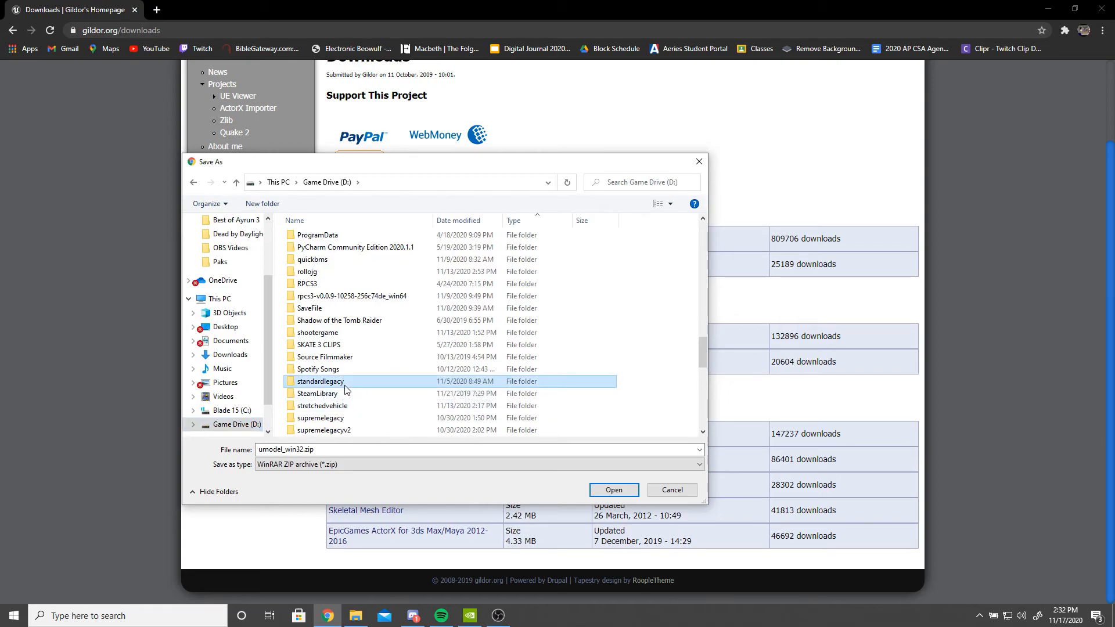
double_click(331, 377)
double_click(319, 236)
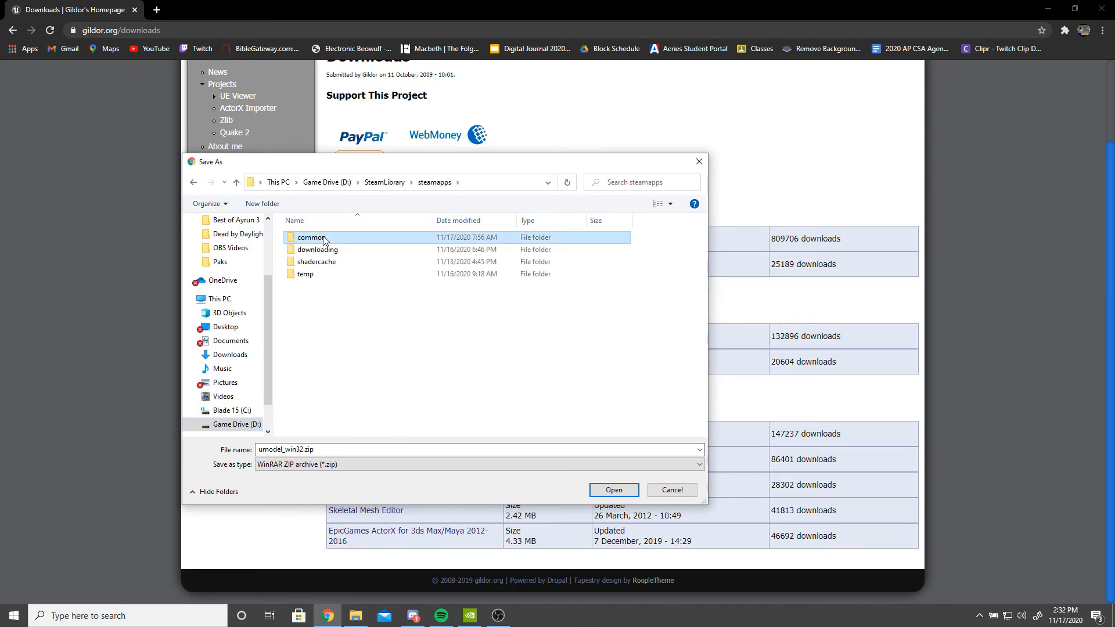
double_click(318, 238)
click(336, 287)
double_click(337, 288)
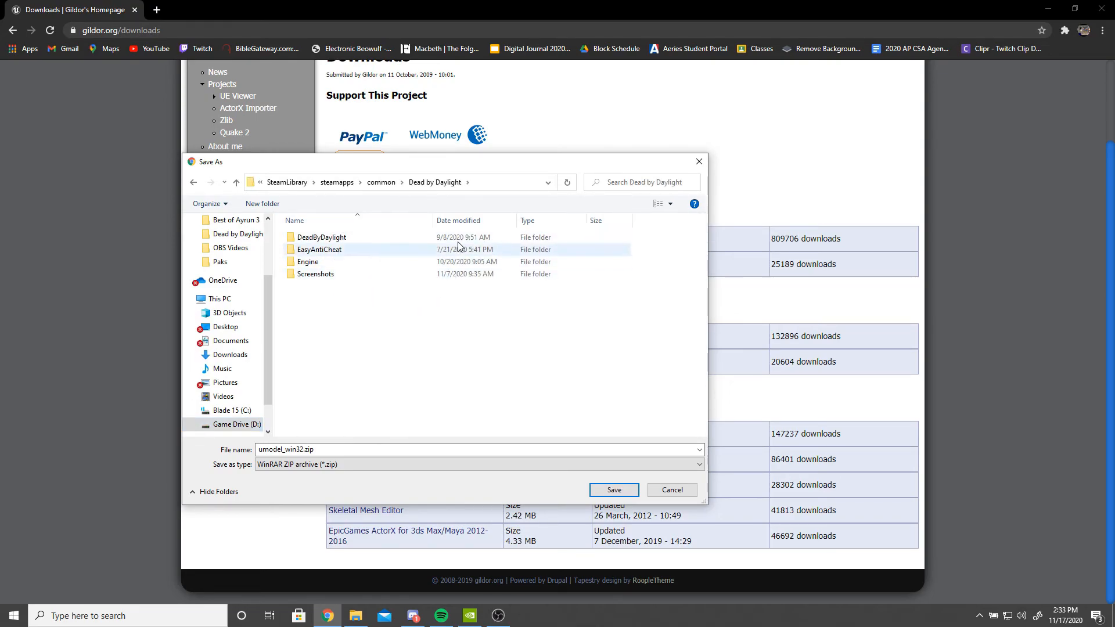
click(614, 489)
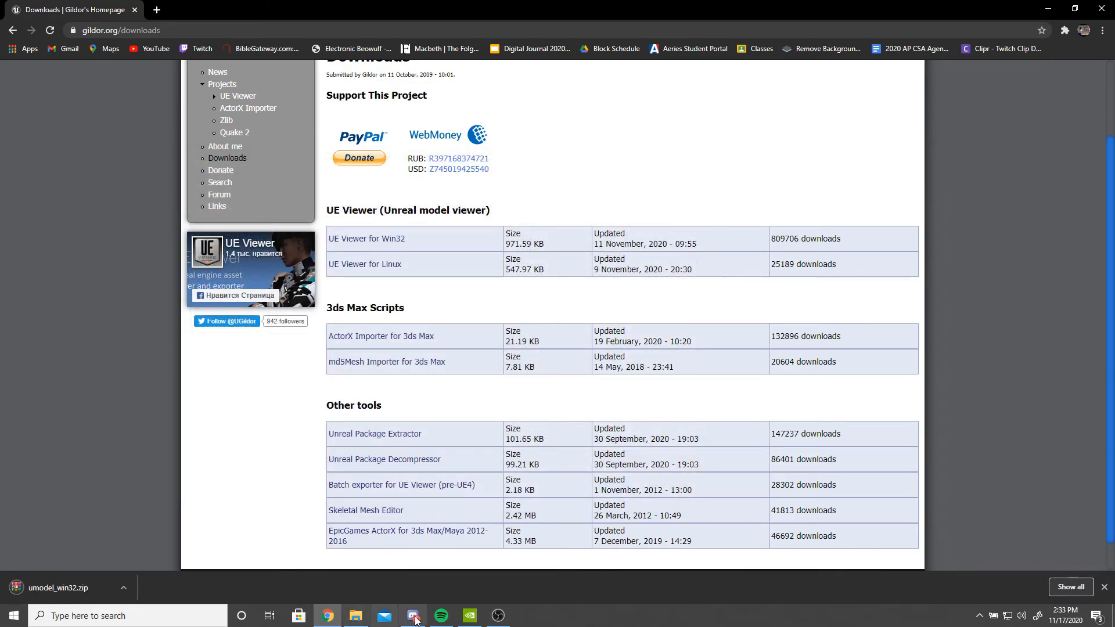
- Open the Dead by Daylight folder in File Explorer and extract umodel_win32.zip there
click(355, 615)
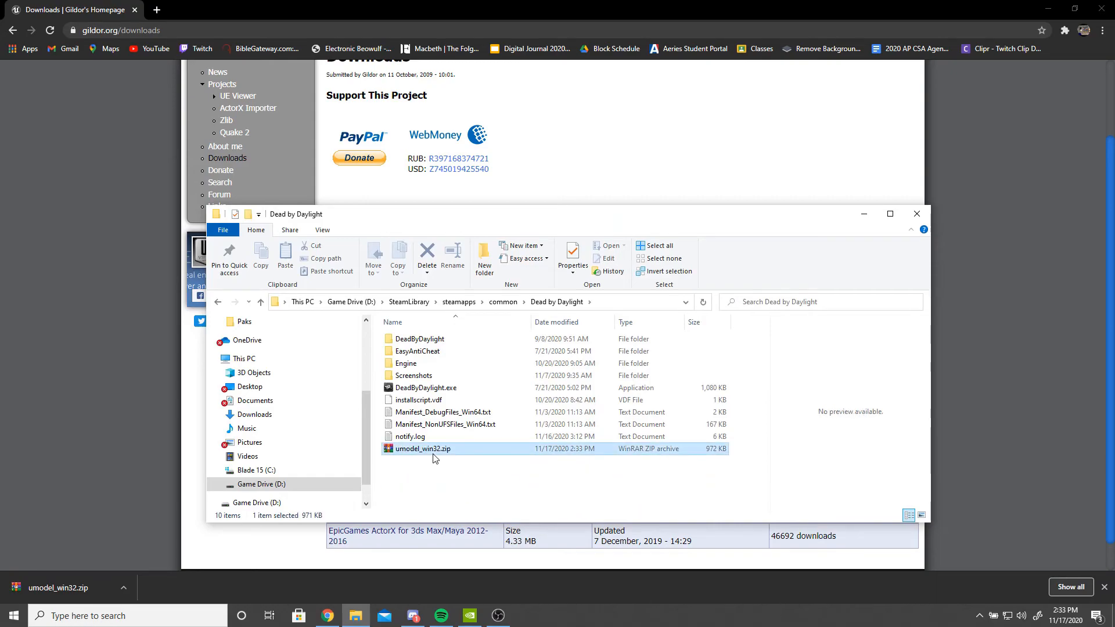
click(434, 449)
right_click(434, 448)
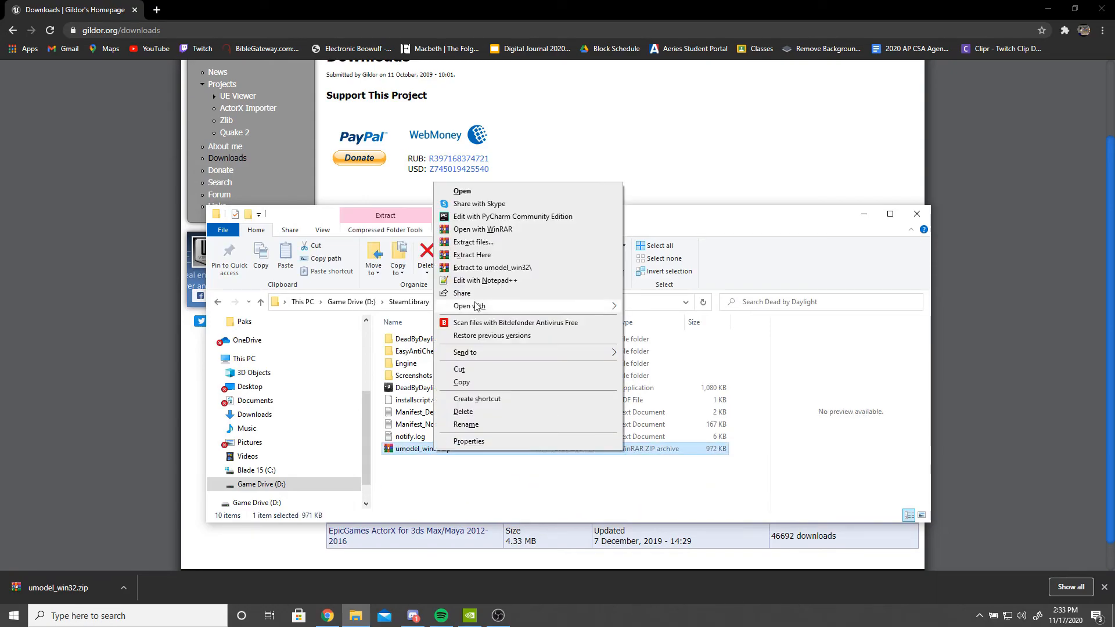
click(472, 255)
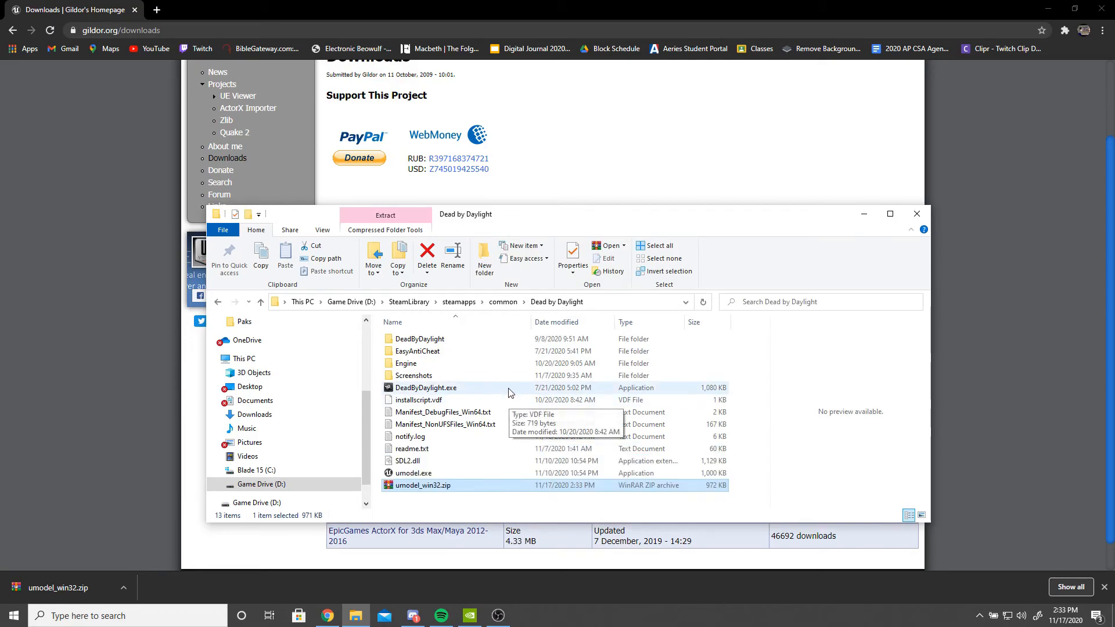
- Launch umodel.exe from the extracted files in the Dead by Daylight folder
click(378, 467)
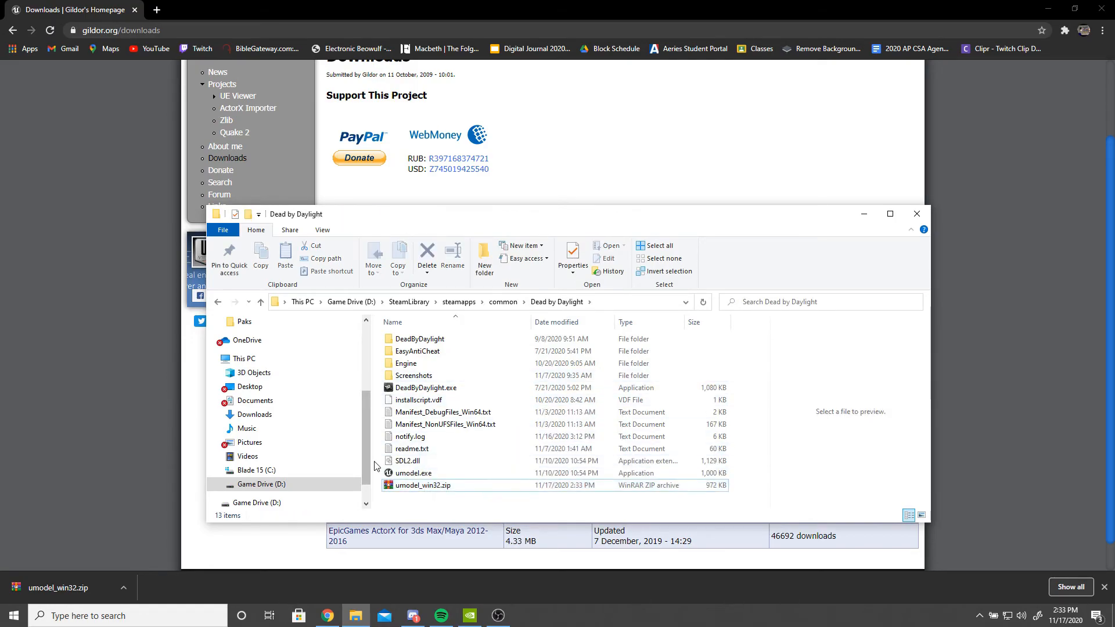
click(414, 474)
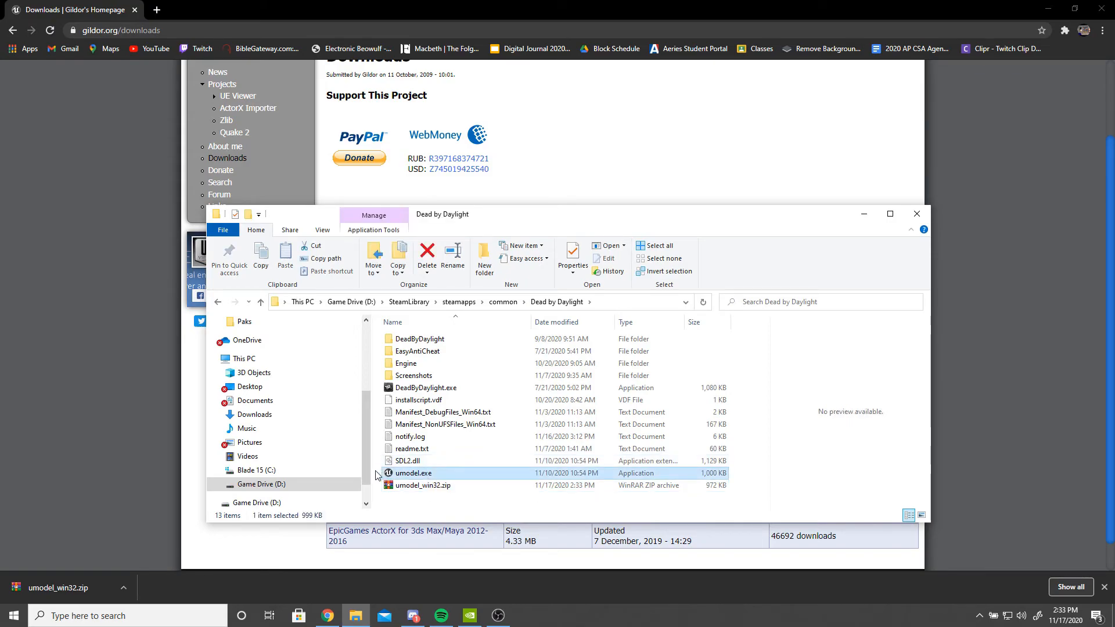
click(376, 475)
double_click(410, 475)
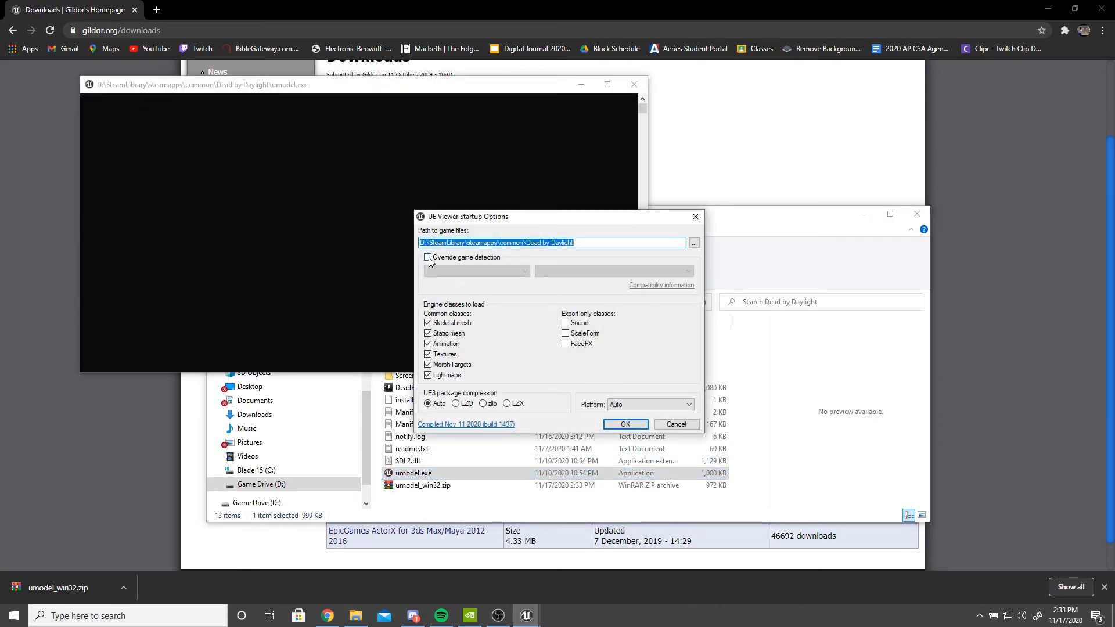
- Override game detection with Unreal engine 4, version Unreal engine 4.26, and confirm the startup options
click(428, 258)
click(456, 271)
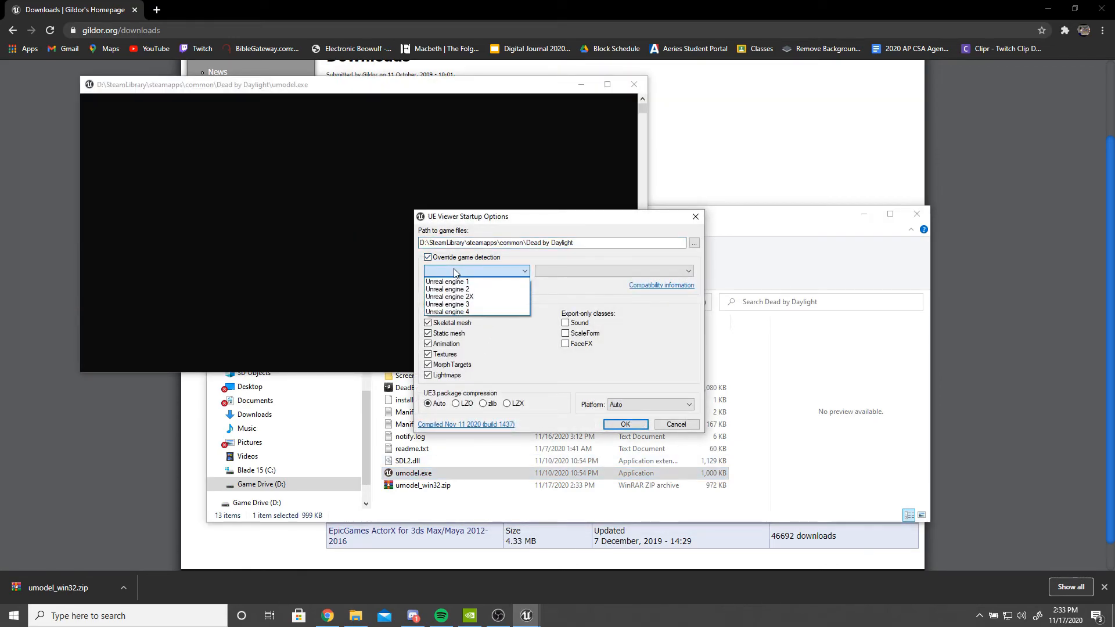
click(460, 312)
click(549, 271)
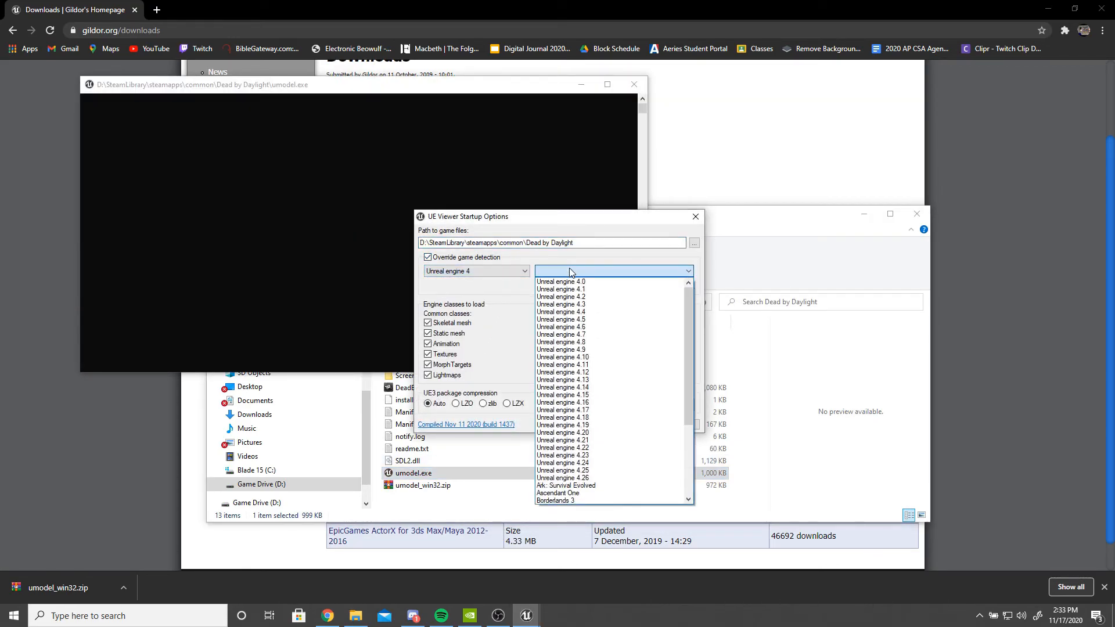
click(595, 477)
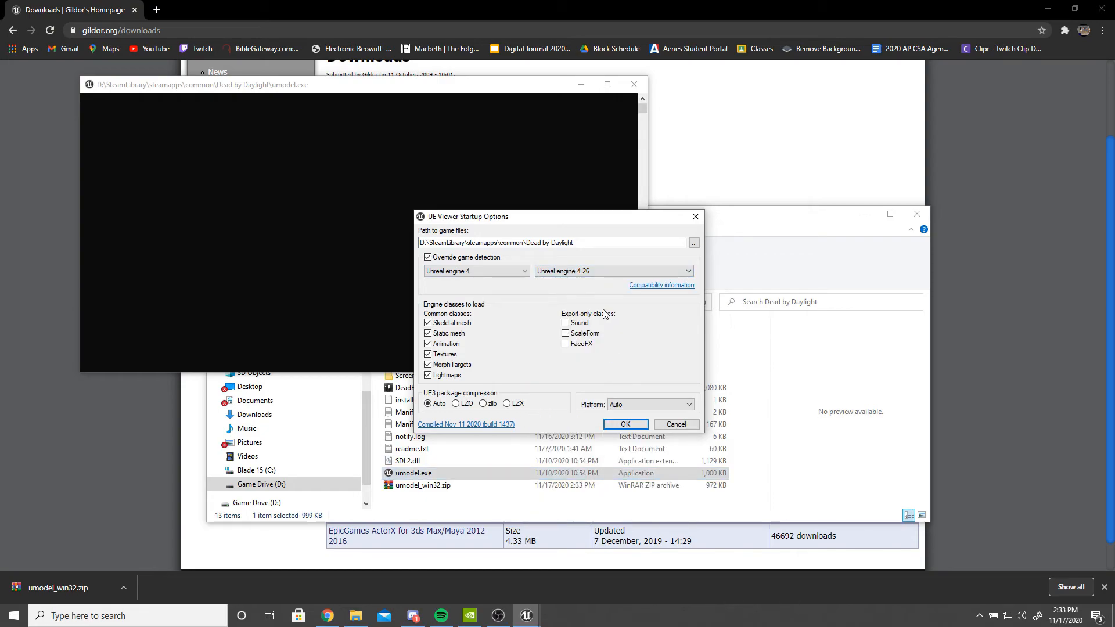
click(625, 424)
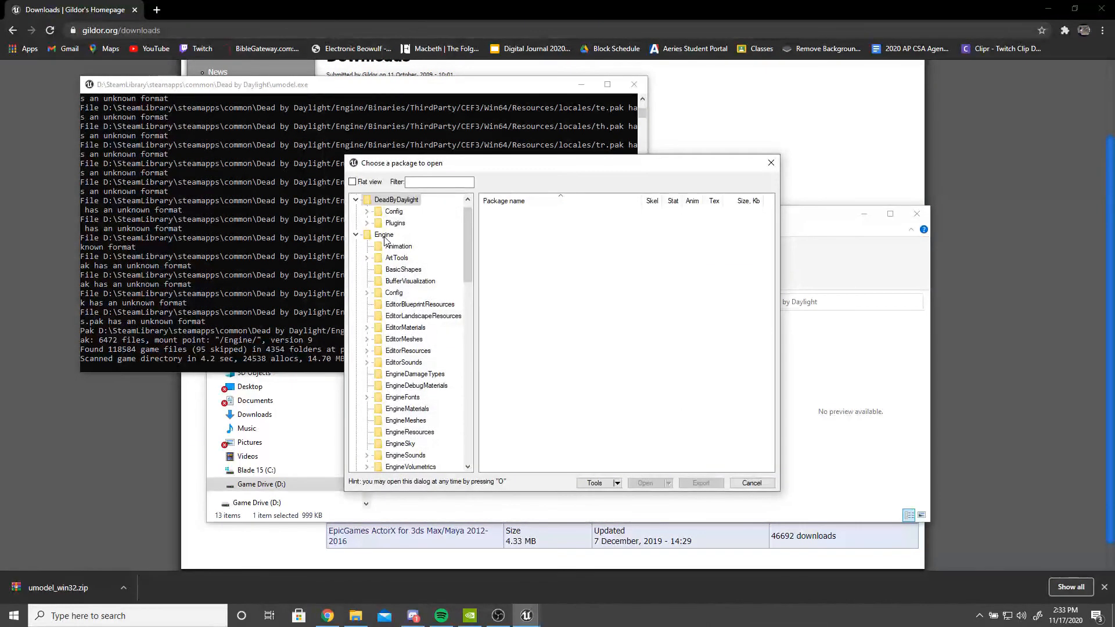
- Expand Game > Characters > Campers > Nea in the package tree and browse the folders
click(356, 200)
click(356, 212)
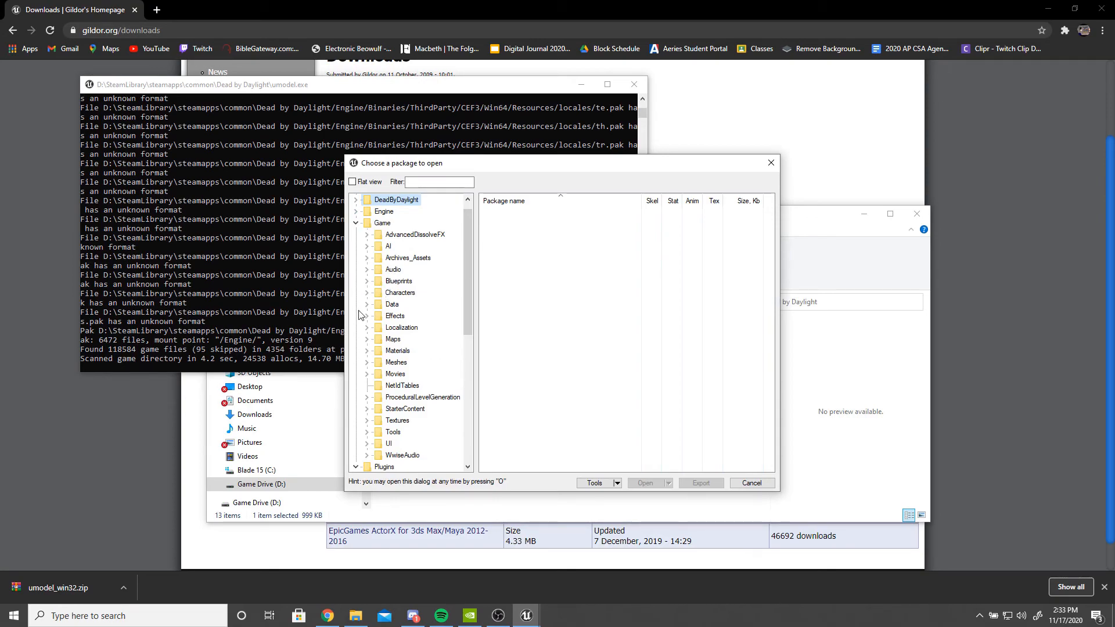
click(366, 293)
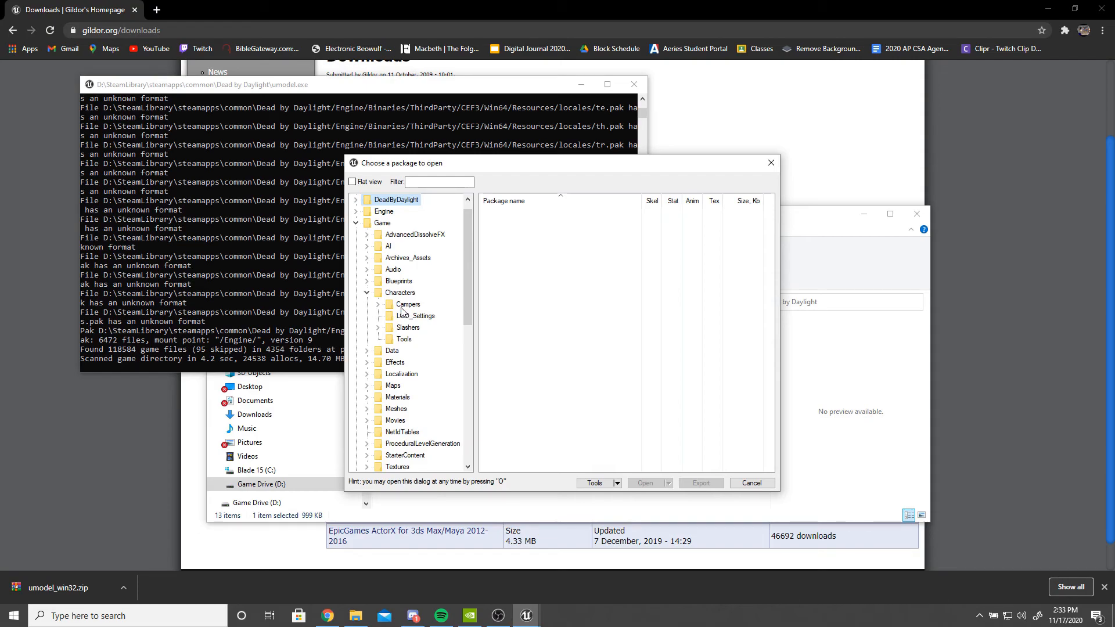
click(377, 304)
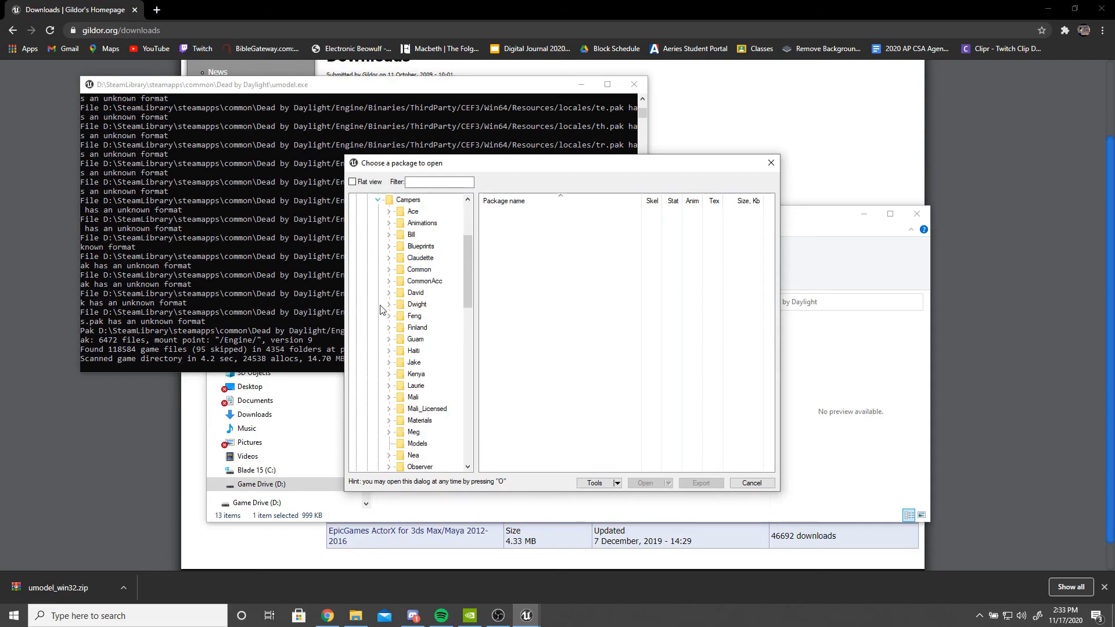
scroll(381, 309, up, 2)
scroll(395, 353, down, 3)
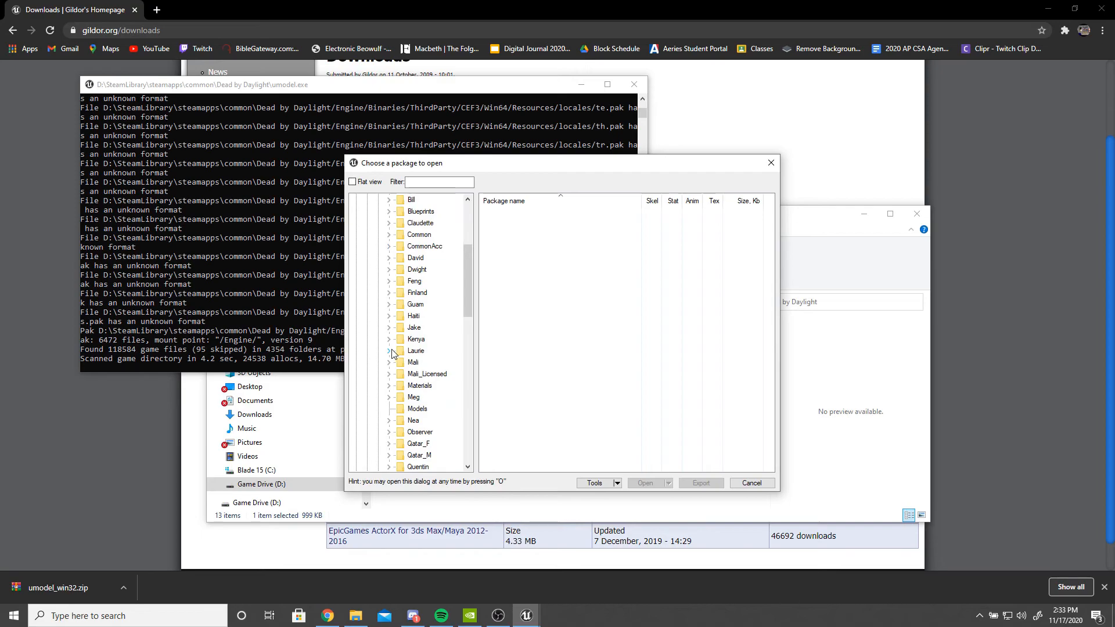
click(389, 419)
scroll(394, 413, down, 2)
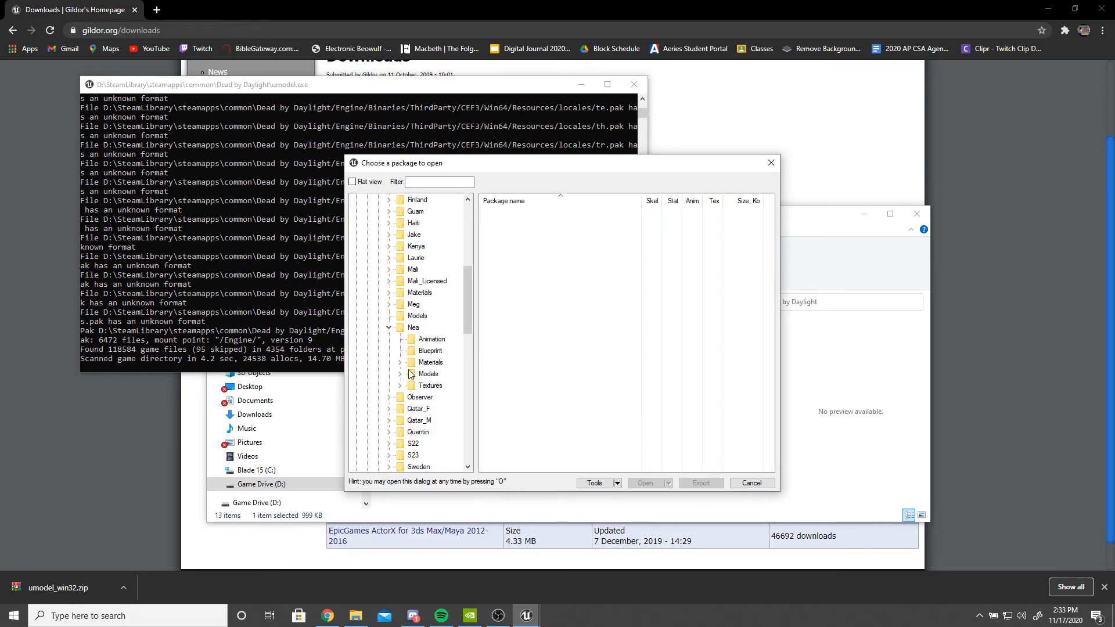
scroll(405, 388, up, 7)
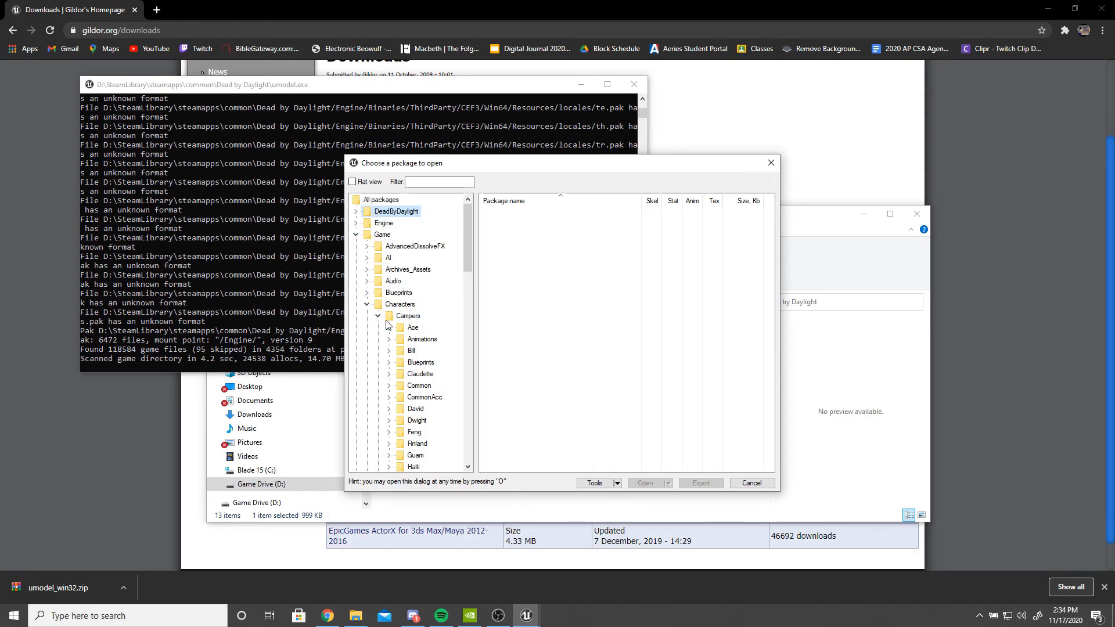
scroll(378, 322, down, 5)
scroll(377, 327, down, 5)
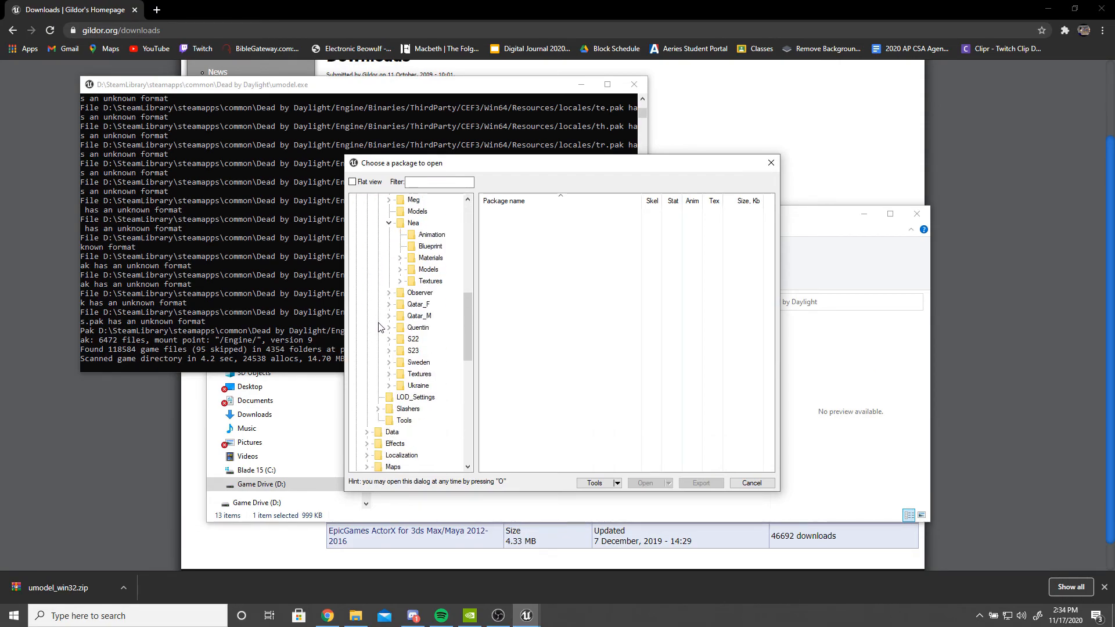
- Expand Nea's Textures folder and open T_NKTorso00_01_BC from Outfit00 in the viewer
scroll(390, 389, up, 4)
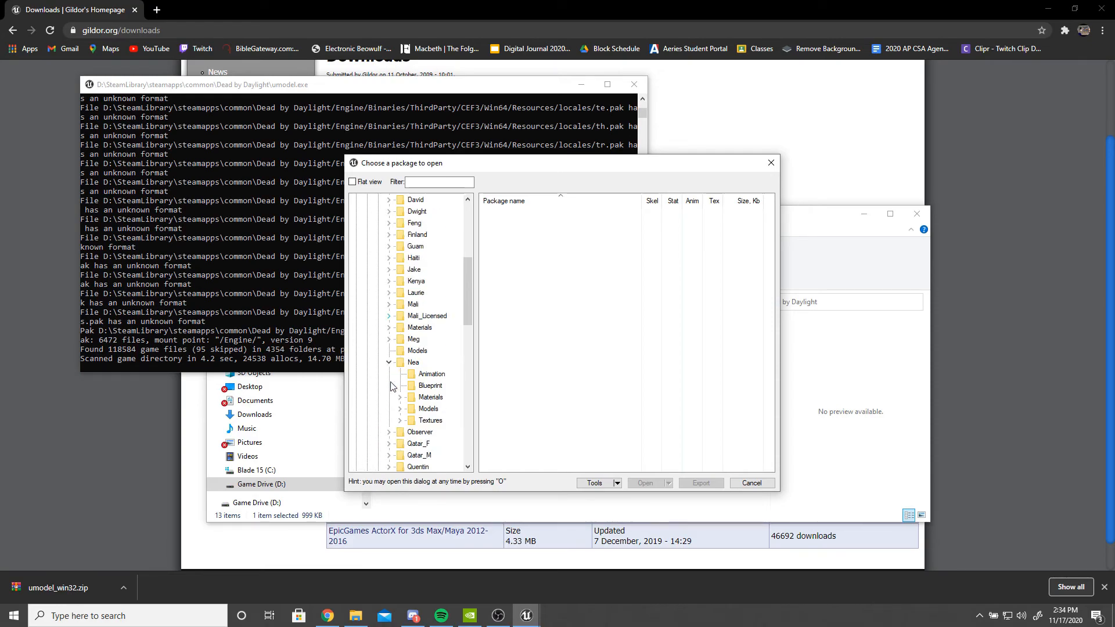
click(399, 420)
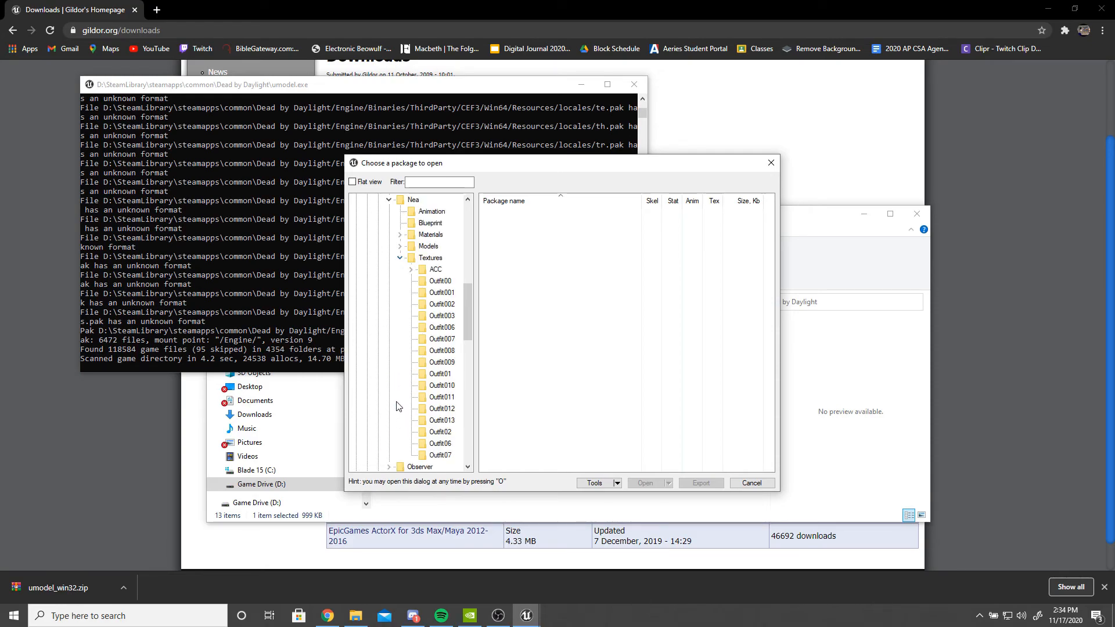
click(440, 293)
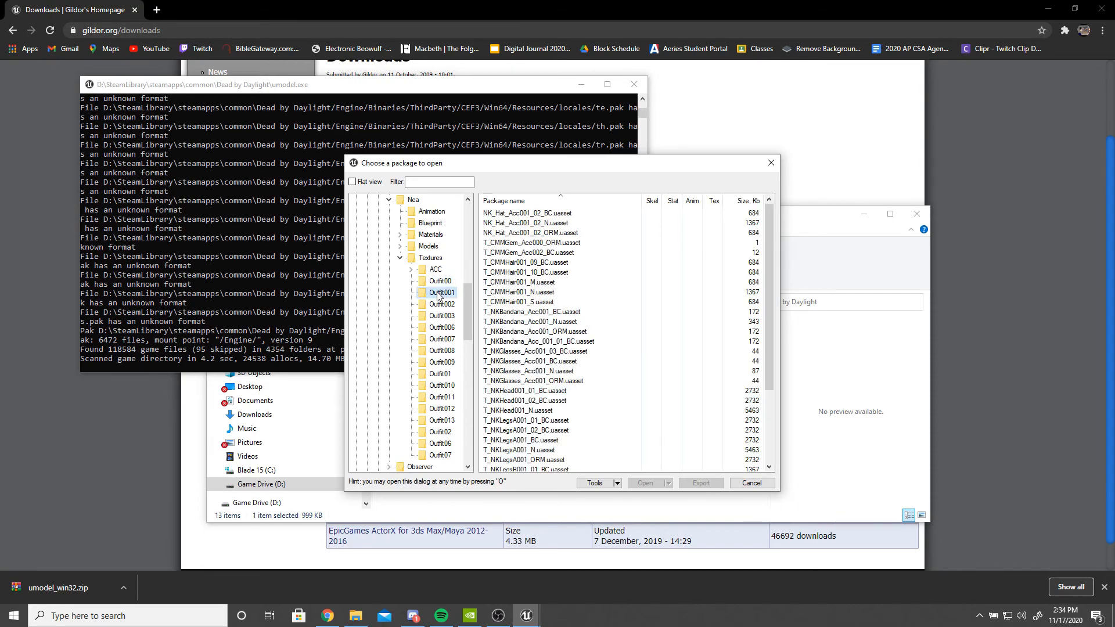
click(446, 282)
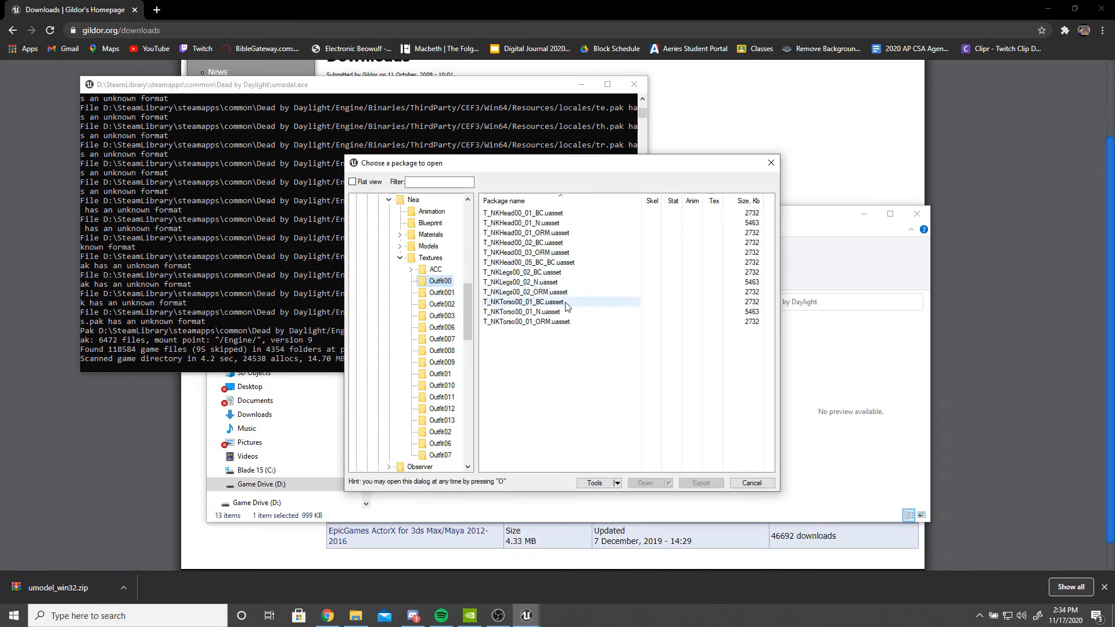
double_click(548, 301)
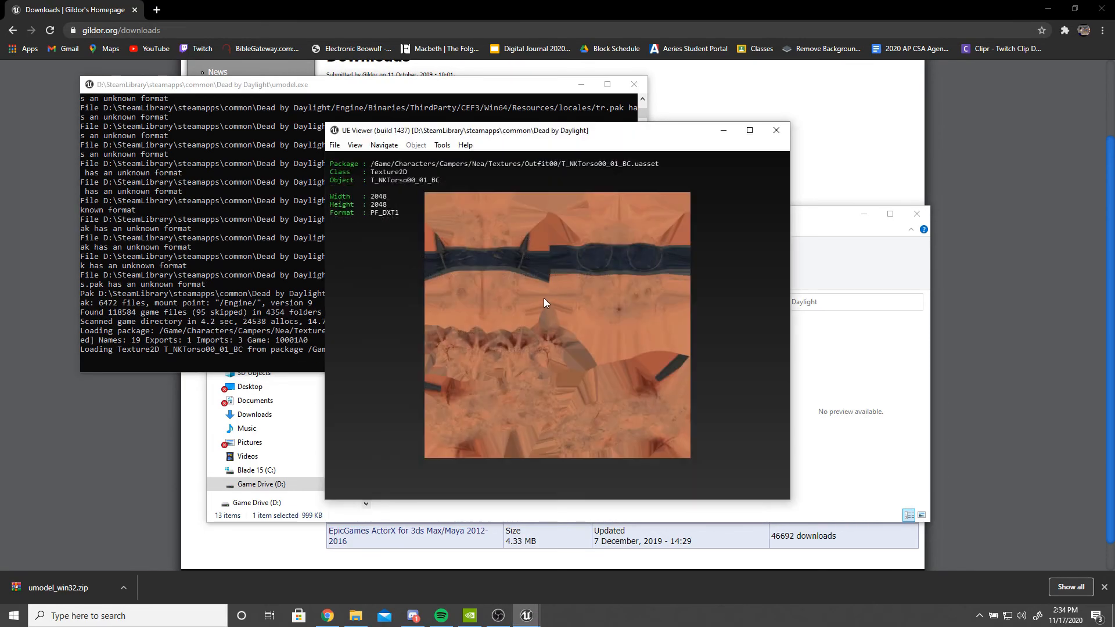
- Reopen the package browser and open T_NKTorso001_01_BC from the Outfit001 textures folder
click(335, 145)
click(360, 157)
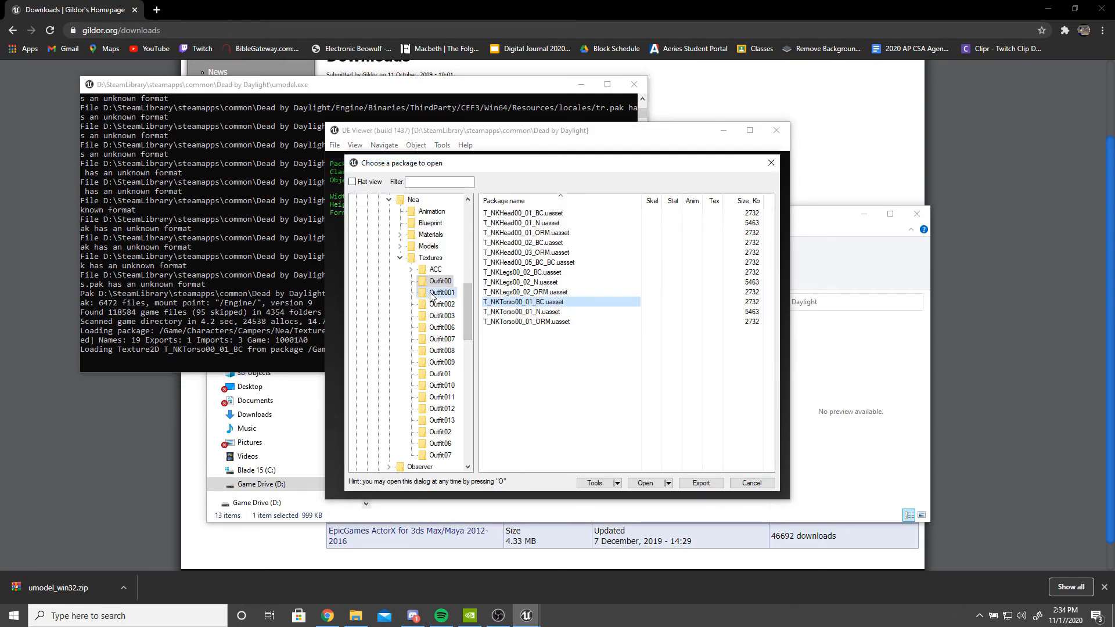
click(442, 293)
scroll(521, 409, down, 4)
double_click(565, 421)
drag(552, 360, 445, 346)
- Preview T_NKTorso001_02_BC, then reopen T_NKTorso001_01_BC from the Outfit001 textures
click(335, 145)
click(358, 158)
double_click(525, 430)
click(335, 145)
click(357, 158)
double_click(552, 420)
drag(552, 419, 516, 406)
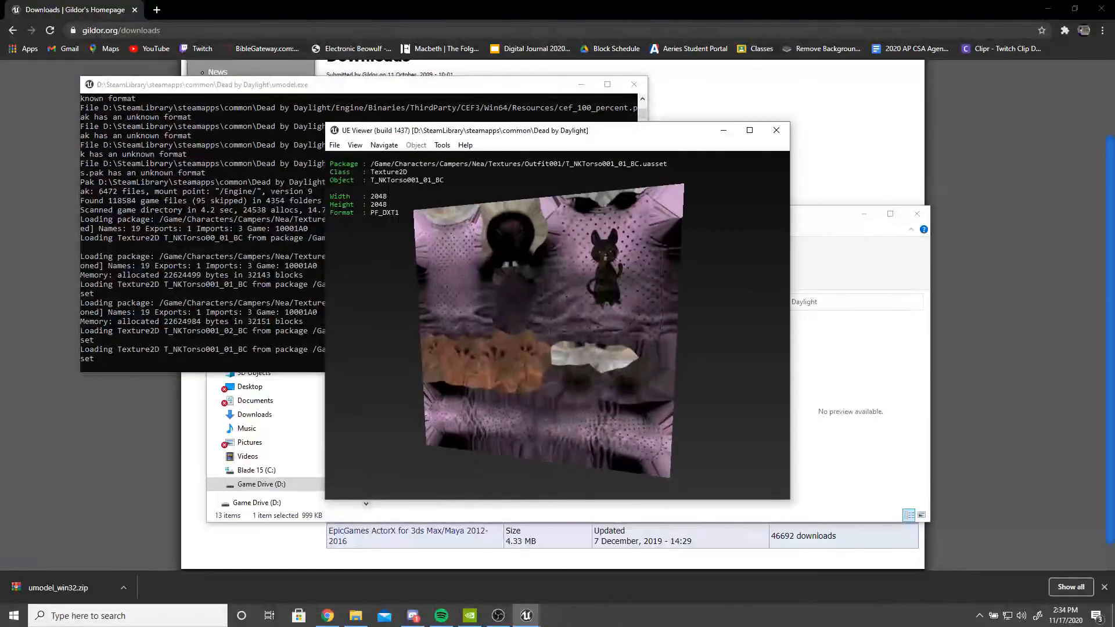
- Reopen the package browser and create a new desktop folder named Pink Nea Cat
click(334, 146)
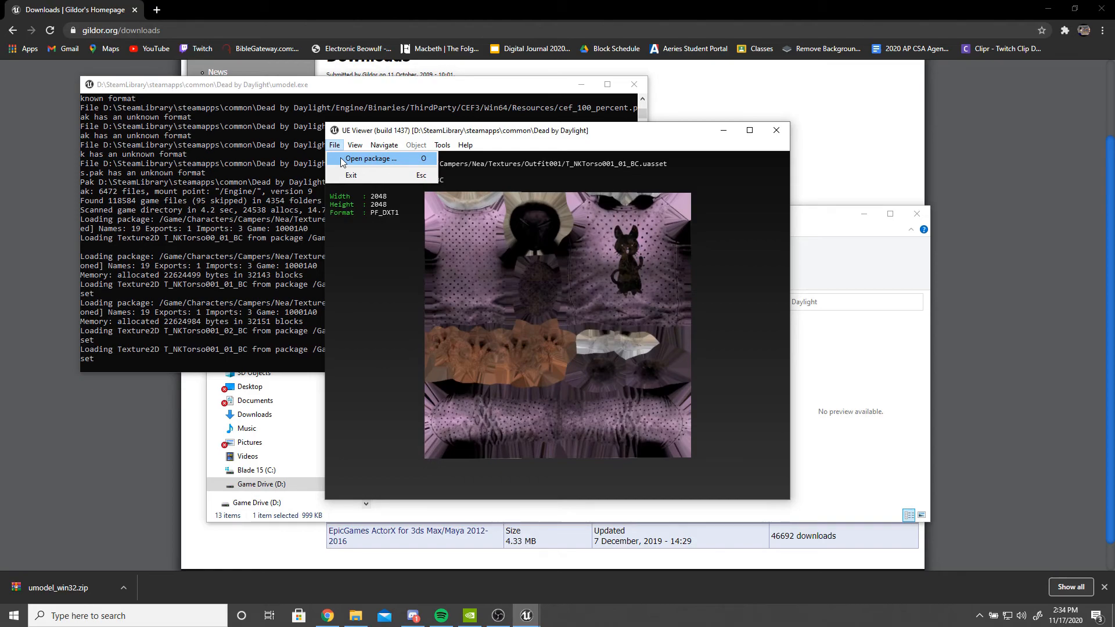
click(371, 158)
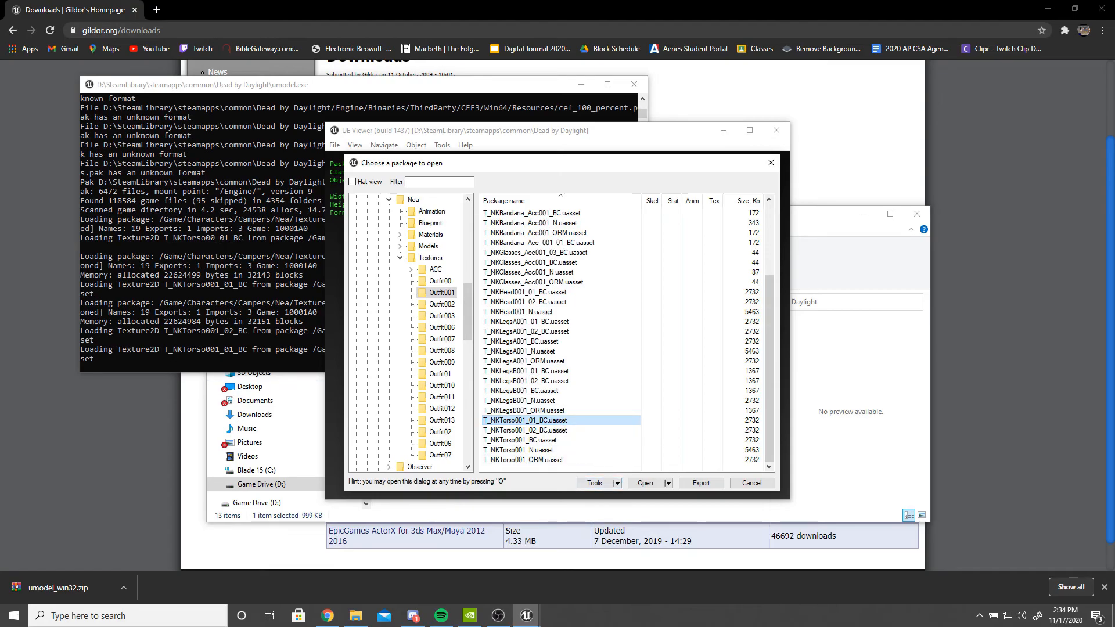
click(1047, 10)
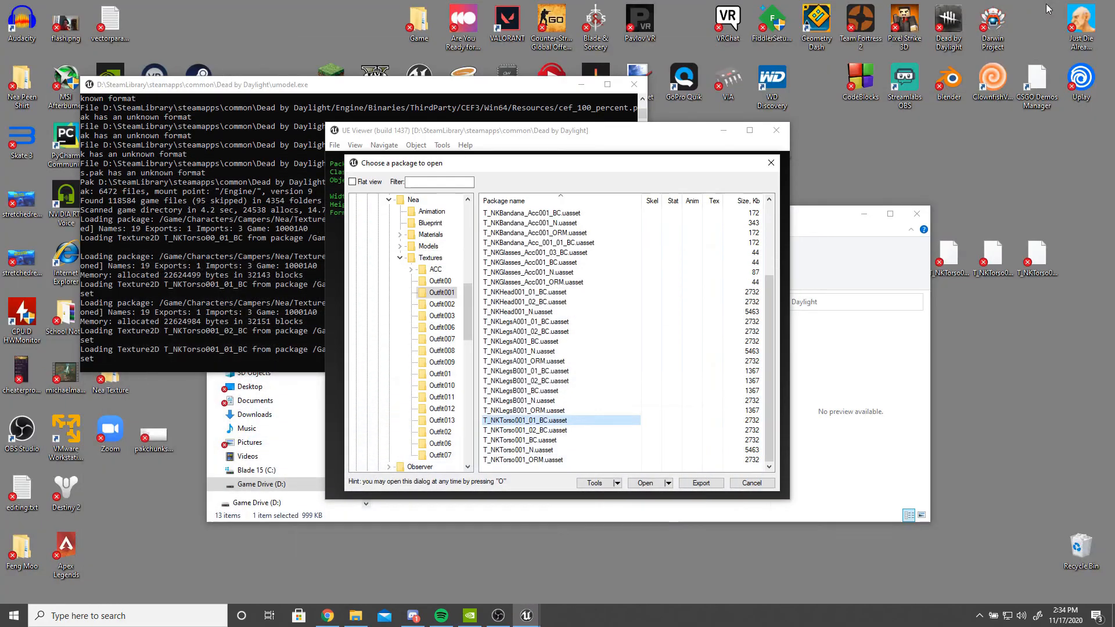
right_click(968, 359)
mouse_move(1005, 320)
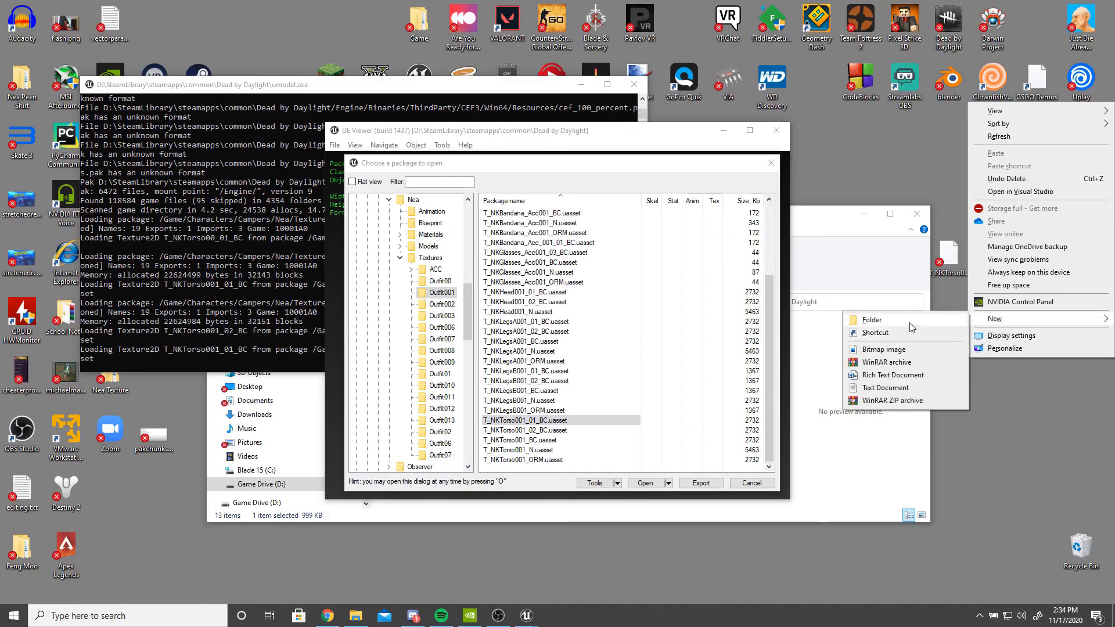
click(912, 325)
text(Pink Nea Cat)
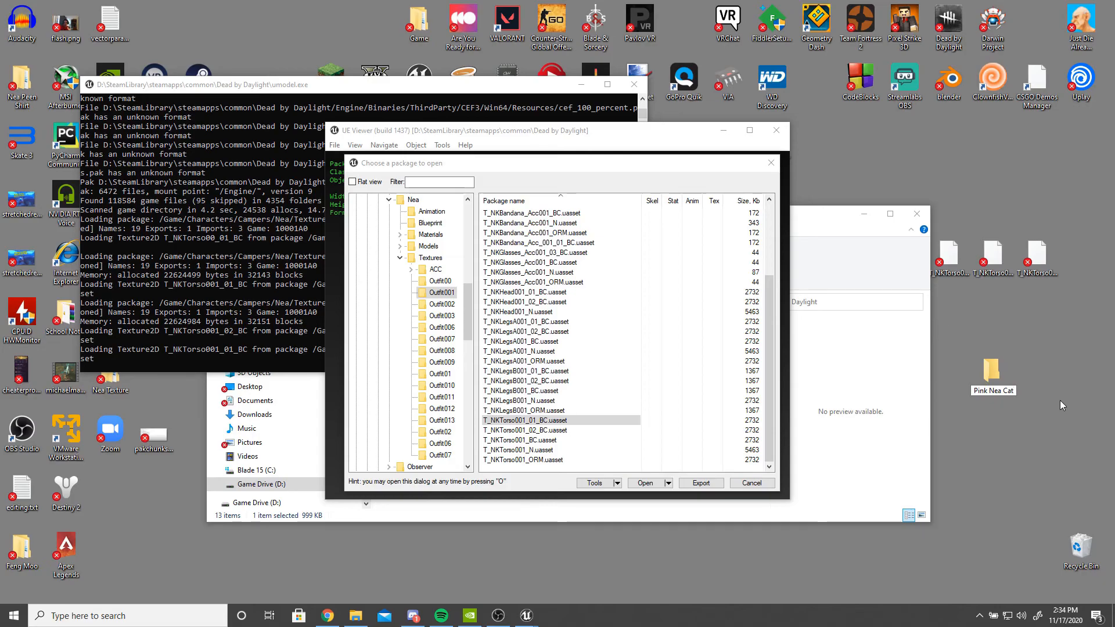
click(1058, 399)
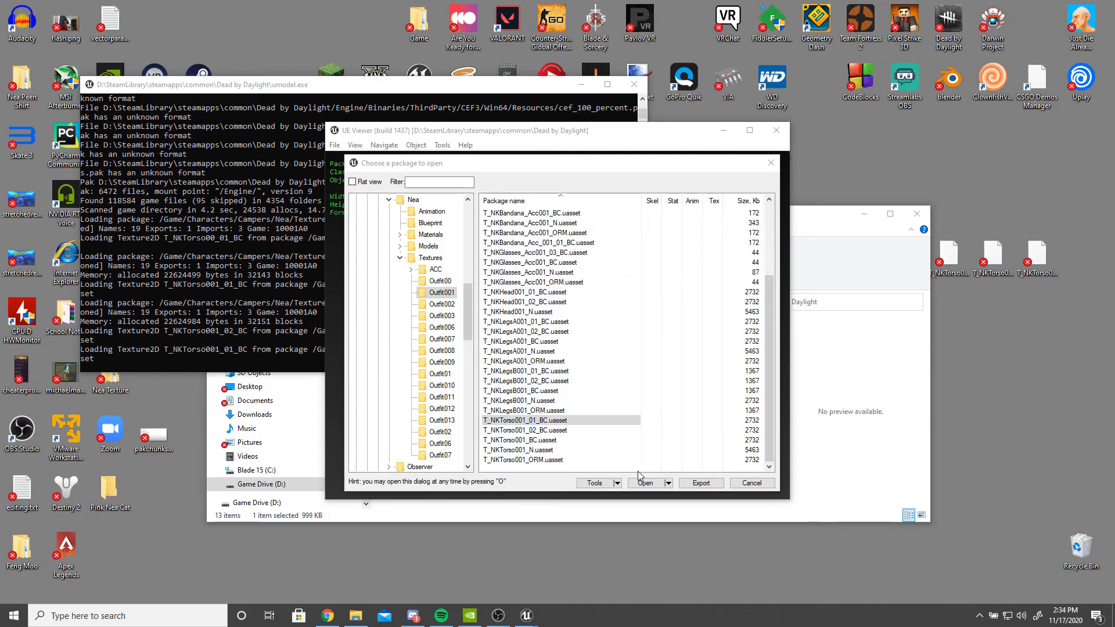
- Save the selected T_NKTorso001_01_BC package into the Pink Nea Cat desktop folder, keeping the directory structure
double_click(524, 420)
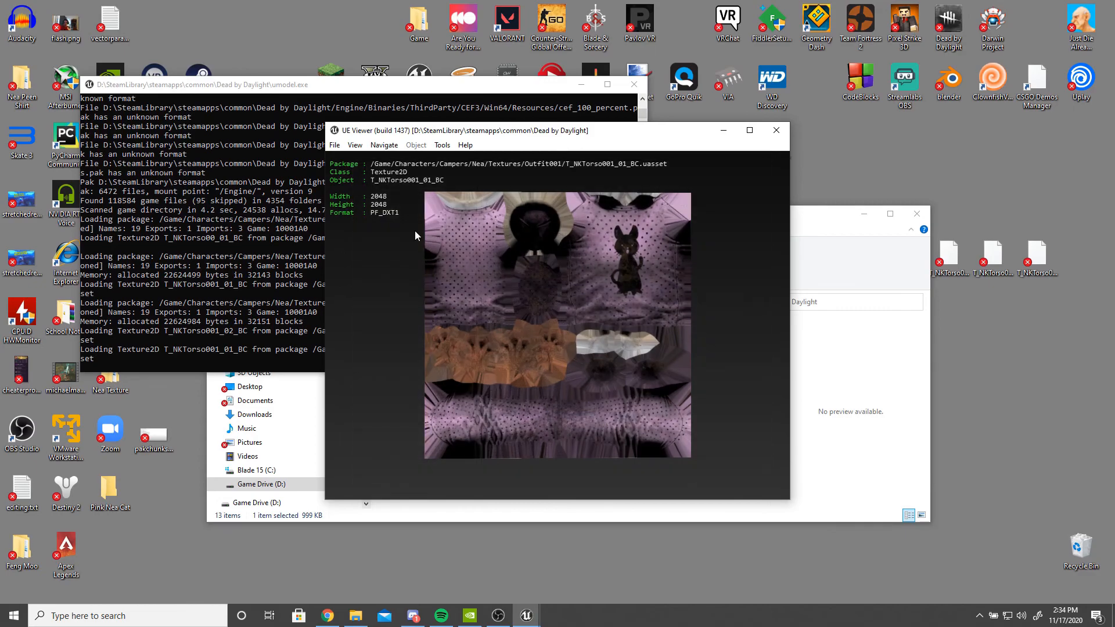
click(336, 145)
click(354, 158)
click(616, 483)
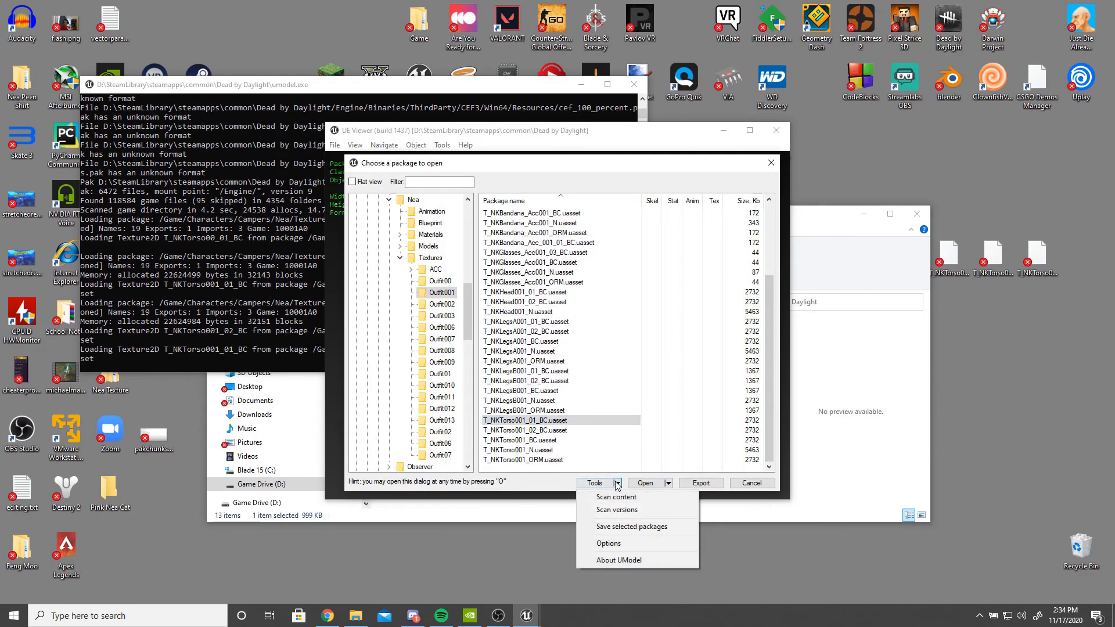
click(624, 526)
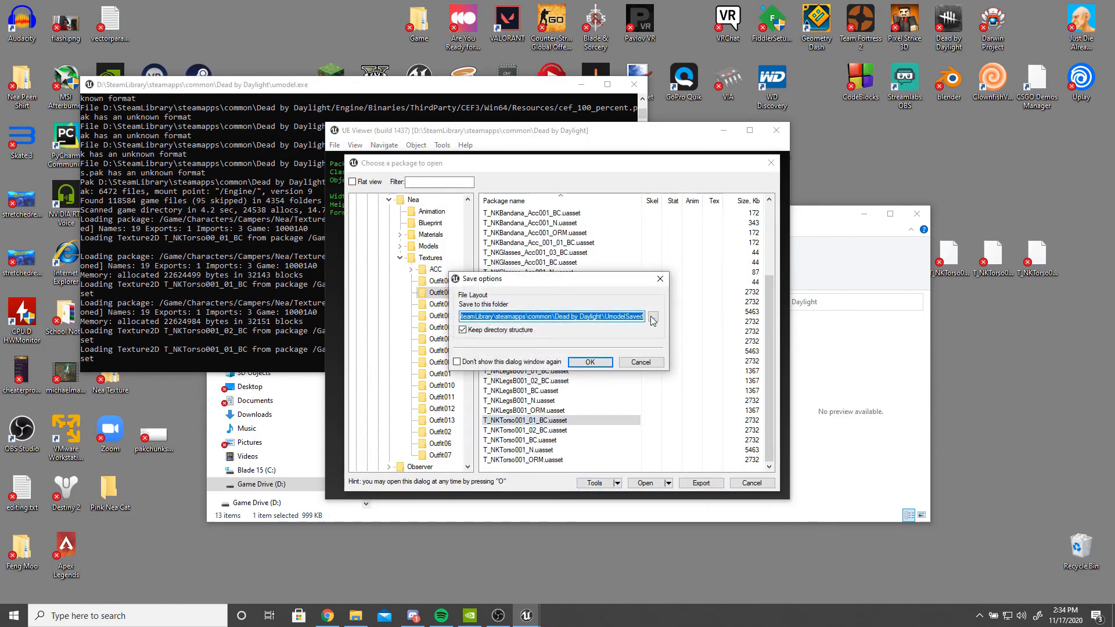
click(651, 316)
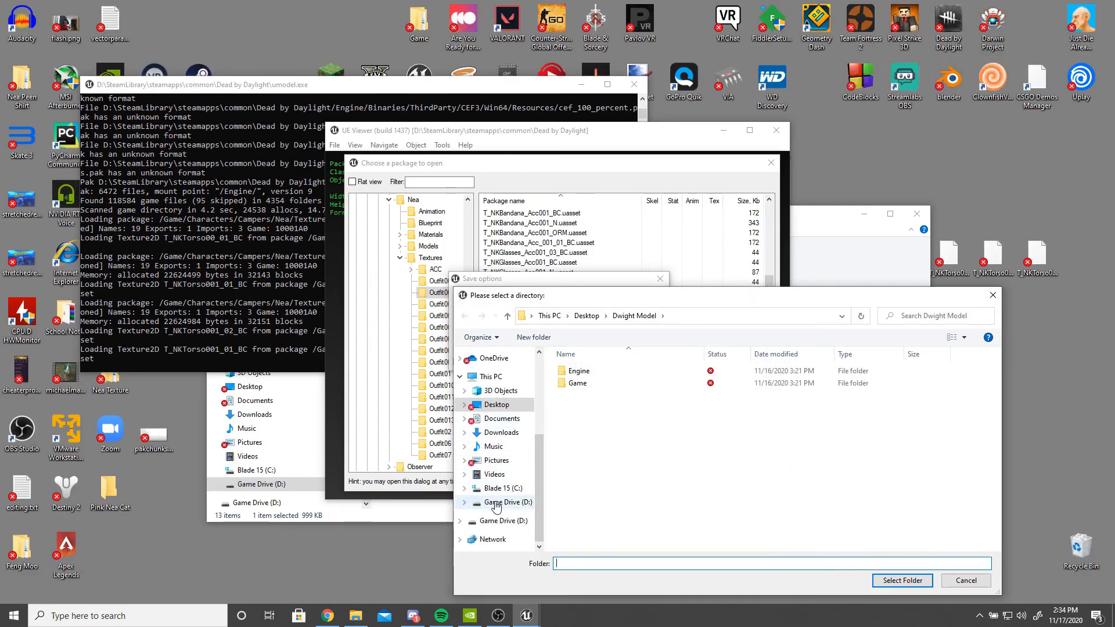
click(496, 404)
scroll(623, 439, down, 3)
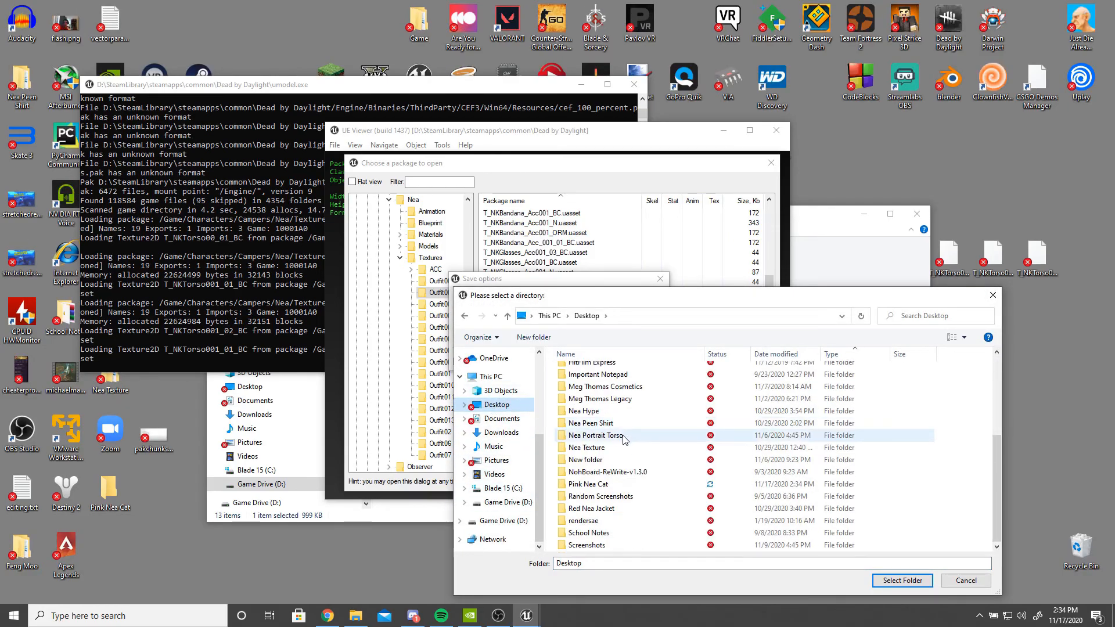
click(588, 483)
click(902, 580)
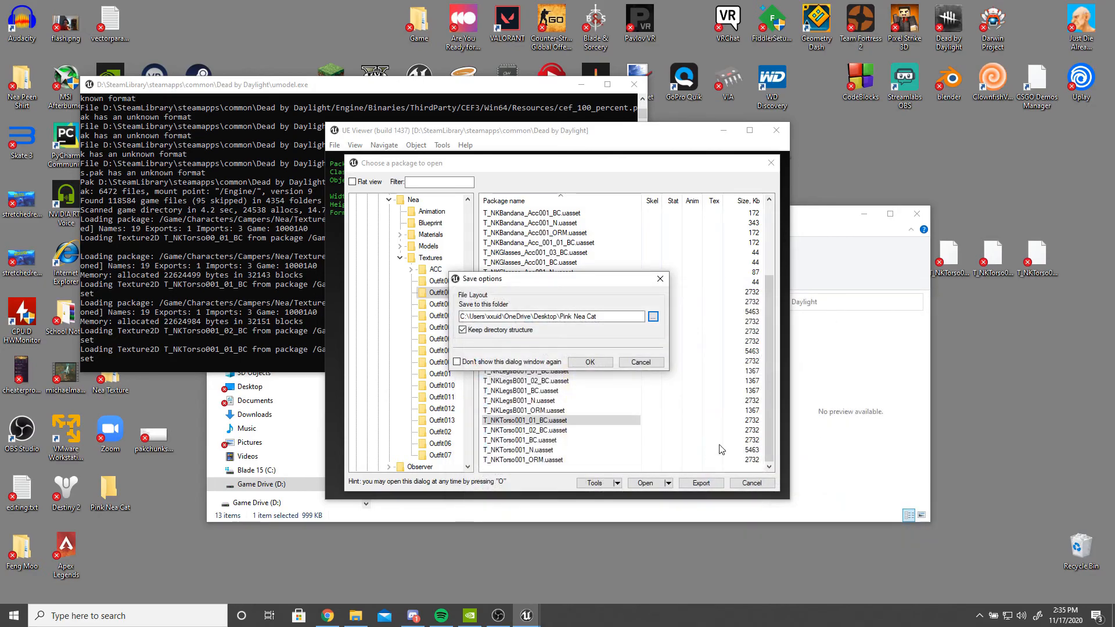
click(590, 360)
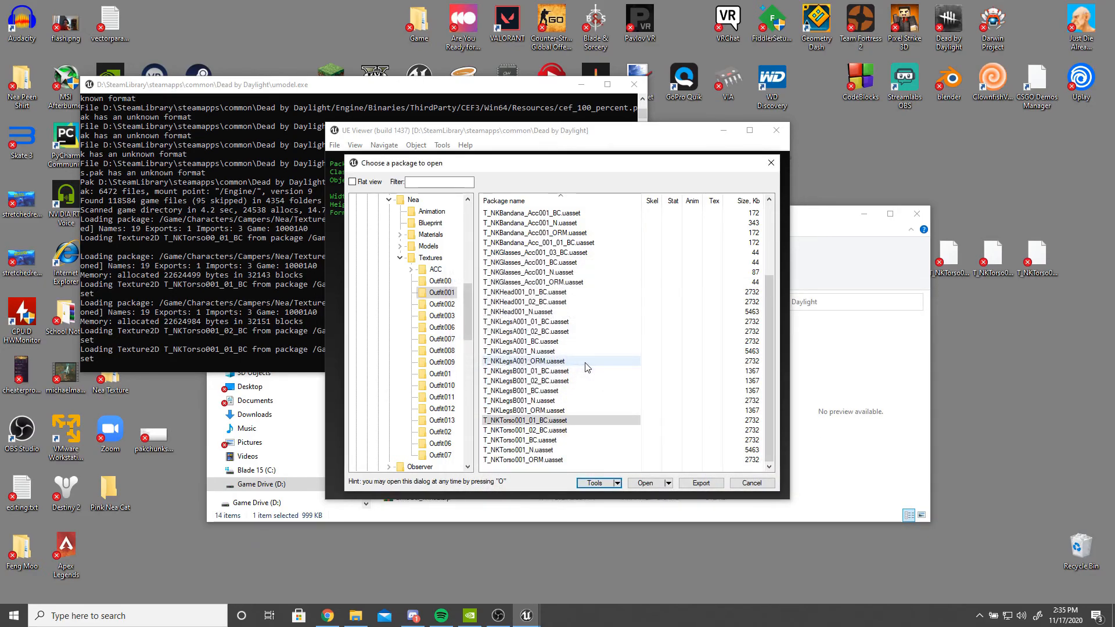
- Export the selected torso texture with the export folder set to Pink Nea Cat on the desktop
click(693, 483)
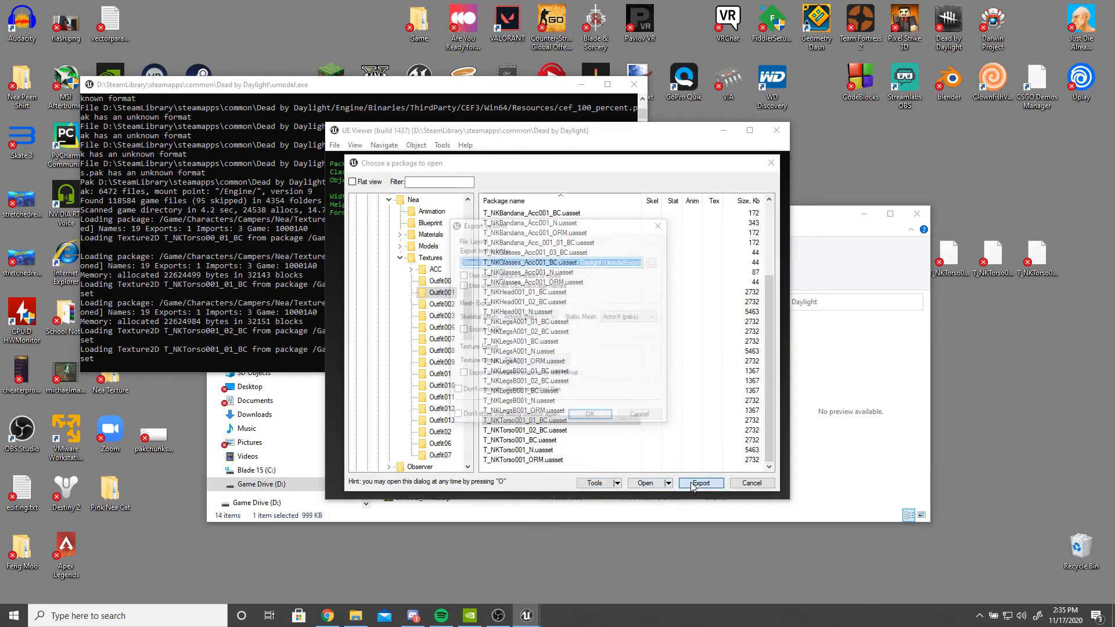
click(535, 361)
click(633, 356)
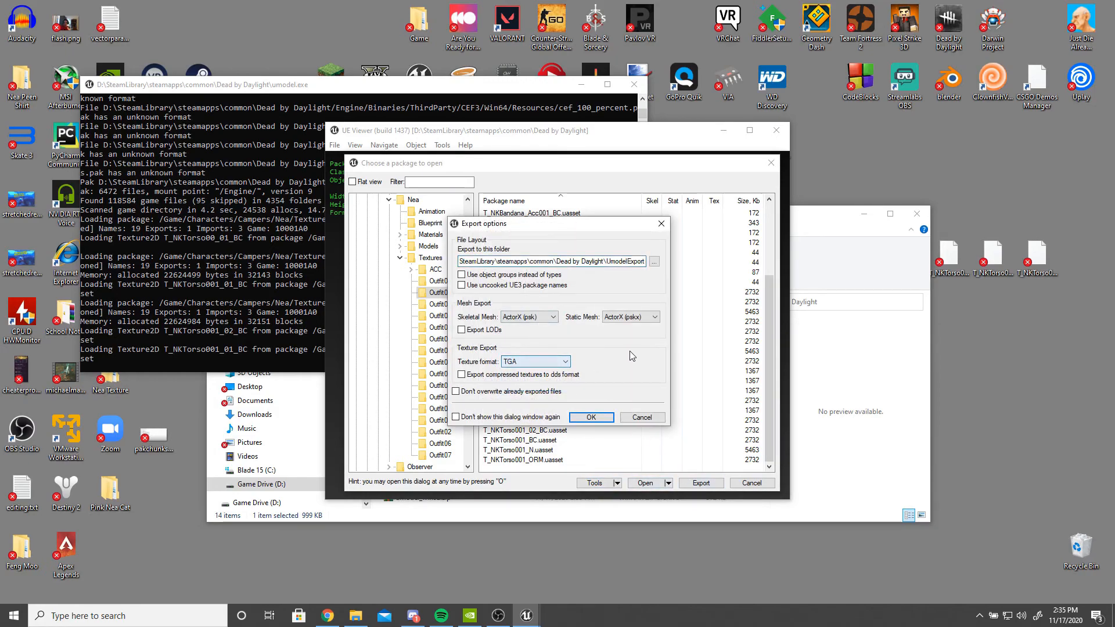
click(654, 261)
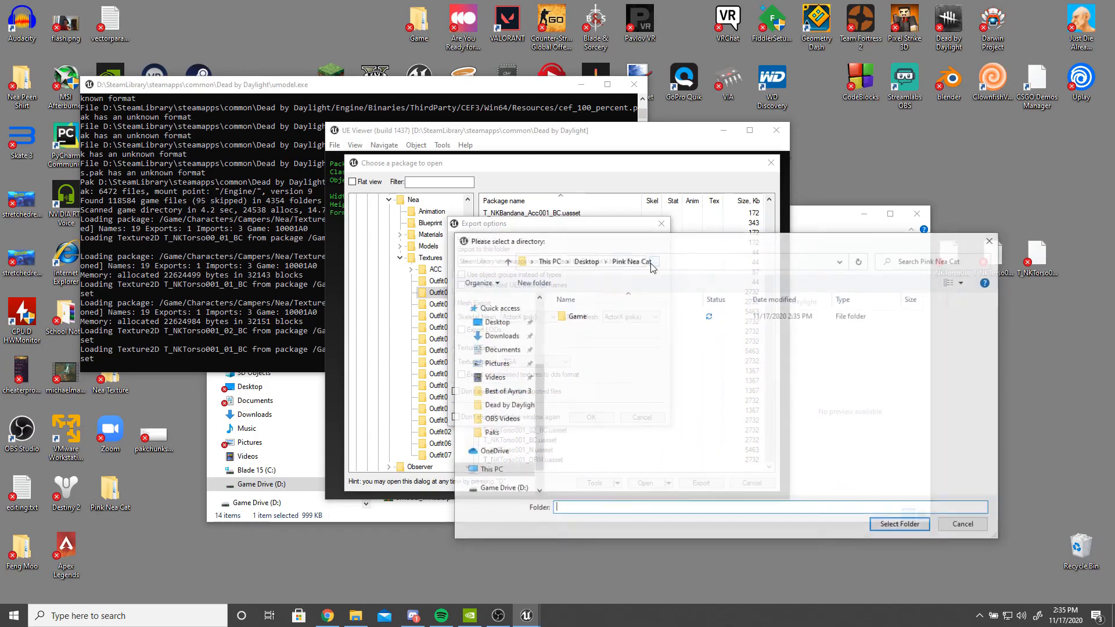
click(495, 377)
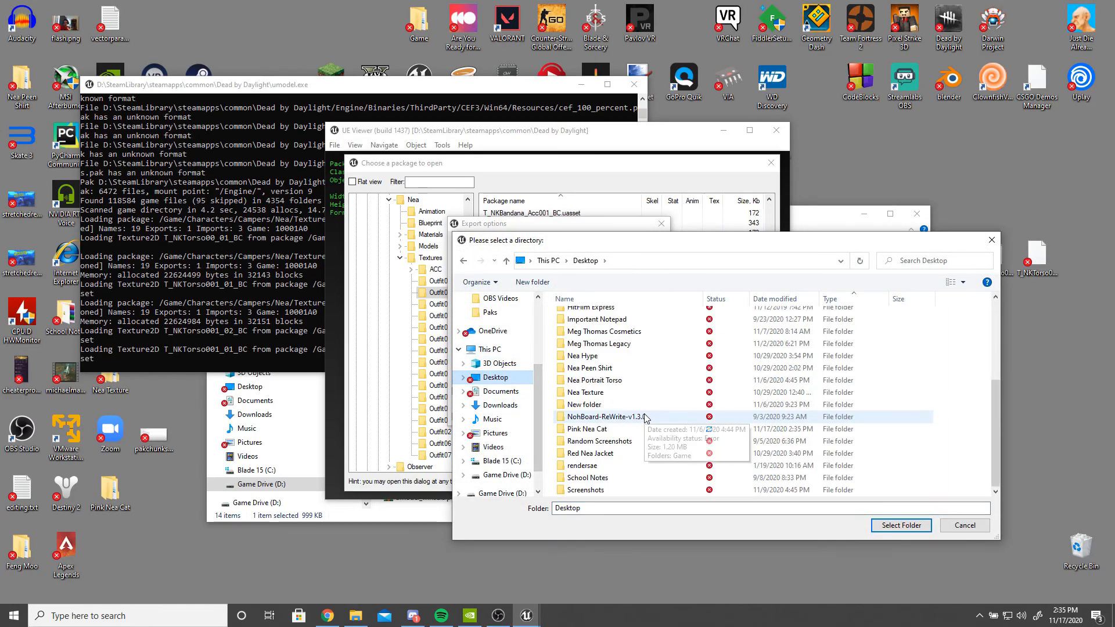
double_click(586, 428)
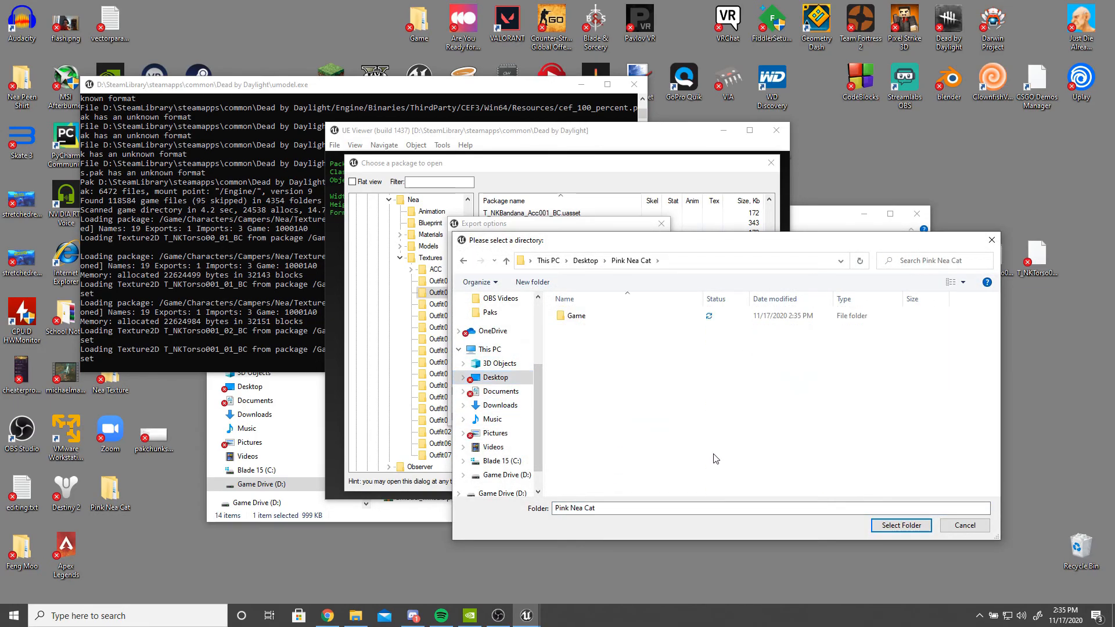
click(887, 524)
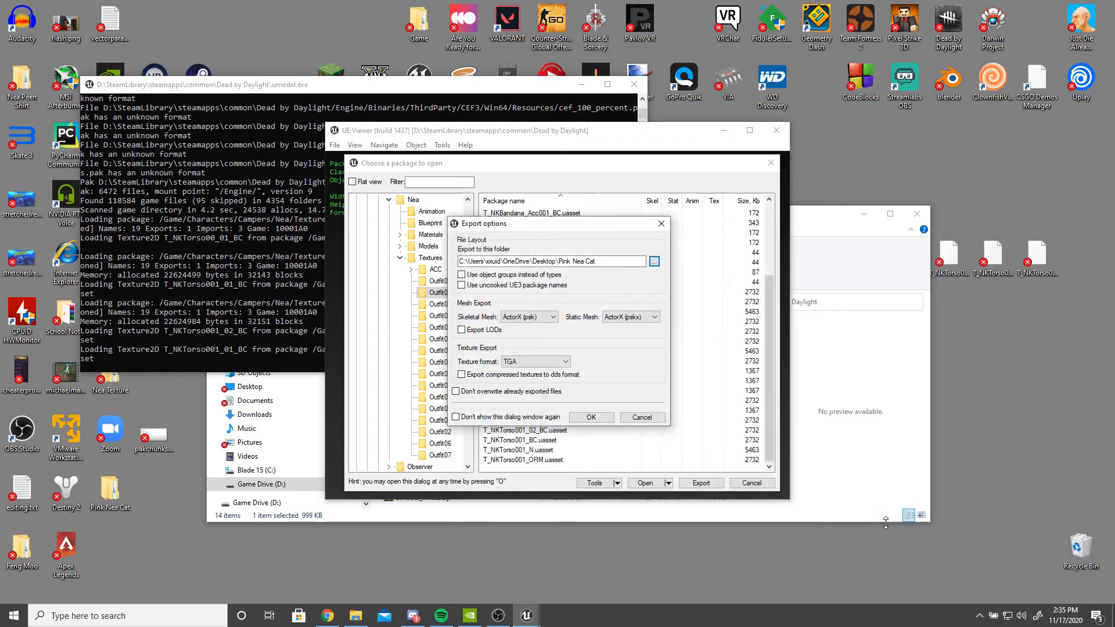
click(591, 417)
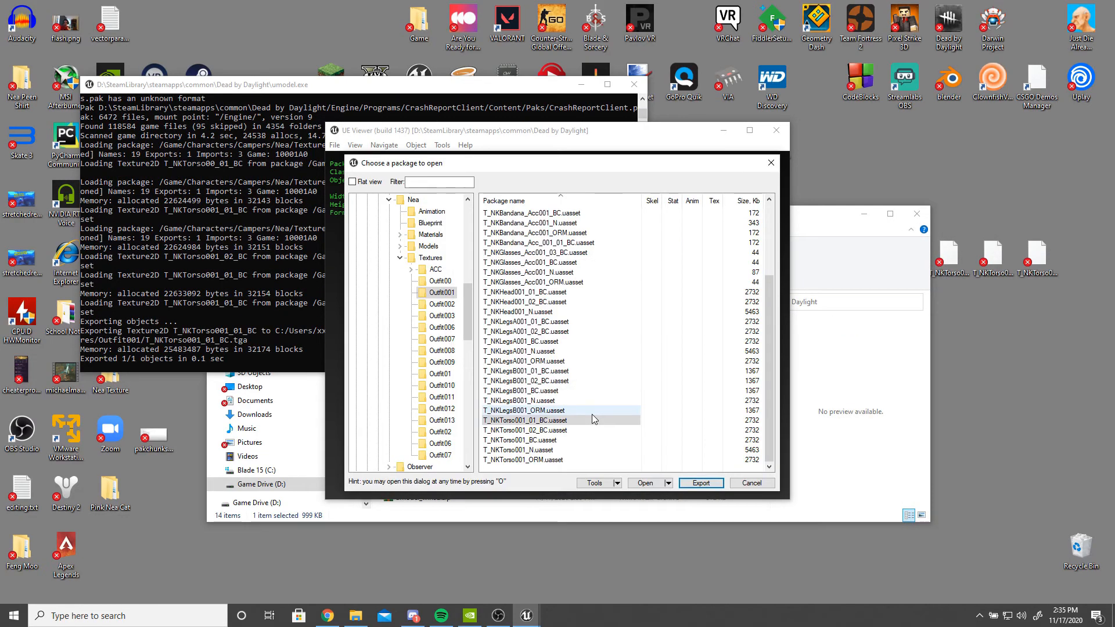
- Close the package browser and UE Viewer, then open the Epic Games launcher
click(769, 165)
click(775, 130)
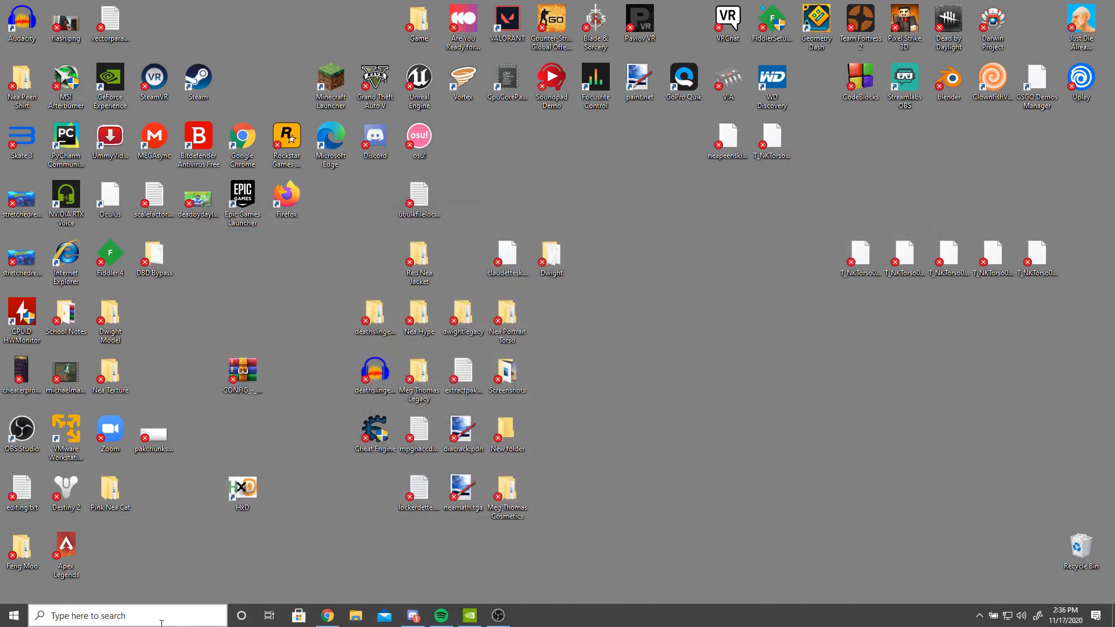
click(170, 607)
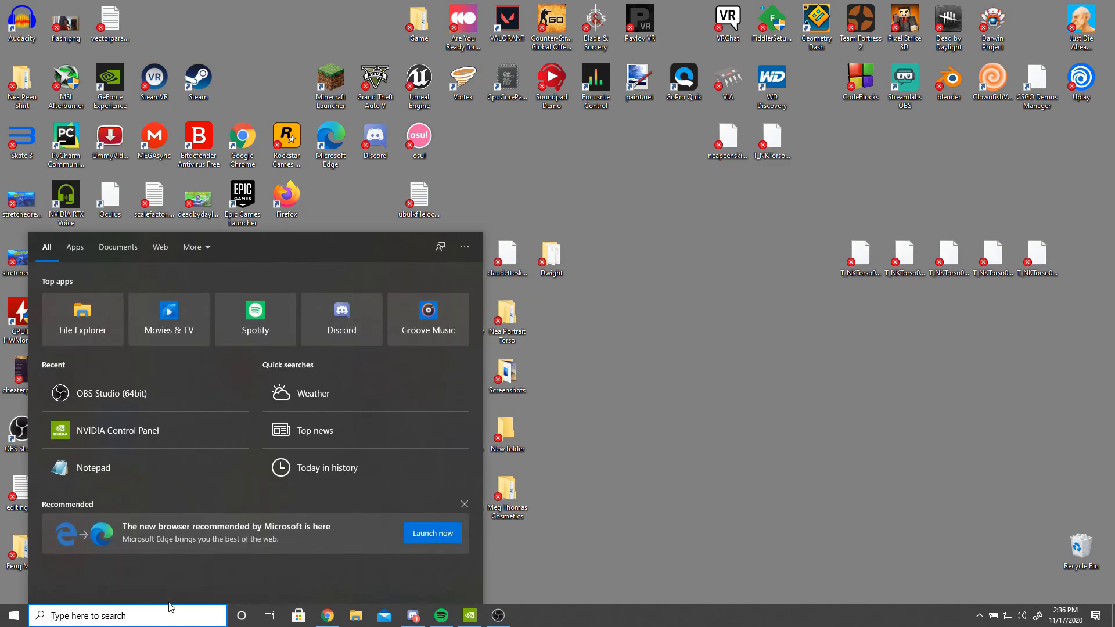
text(epic)
key(Return)
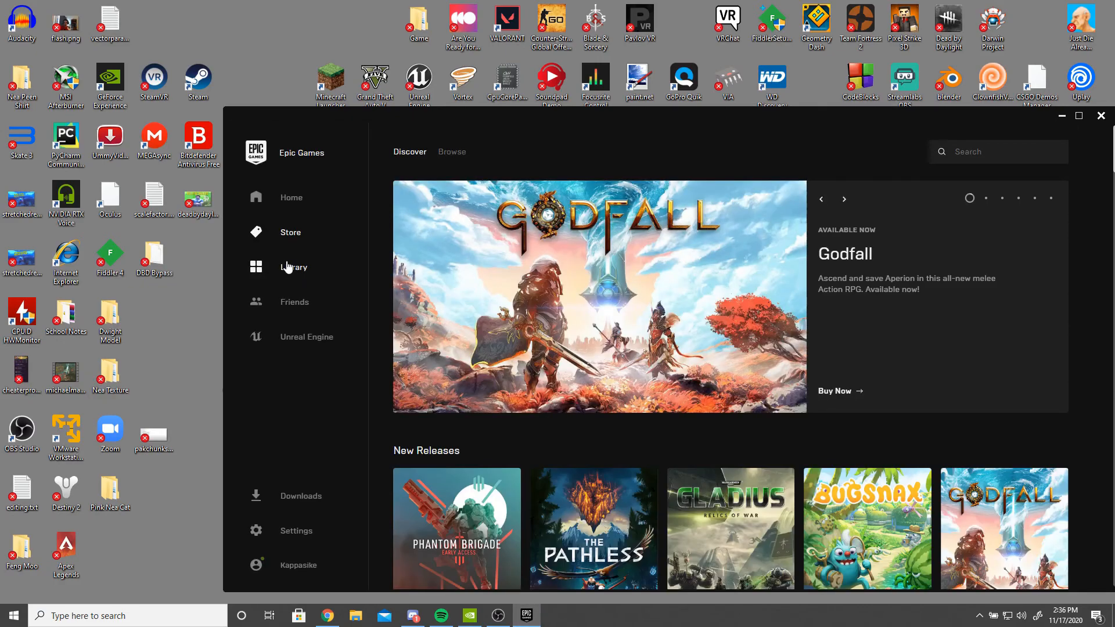
click(288, 267)
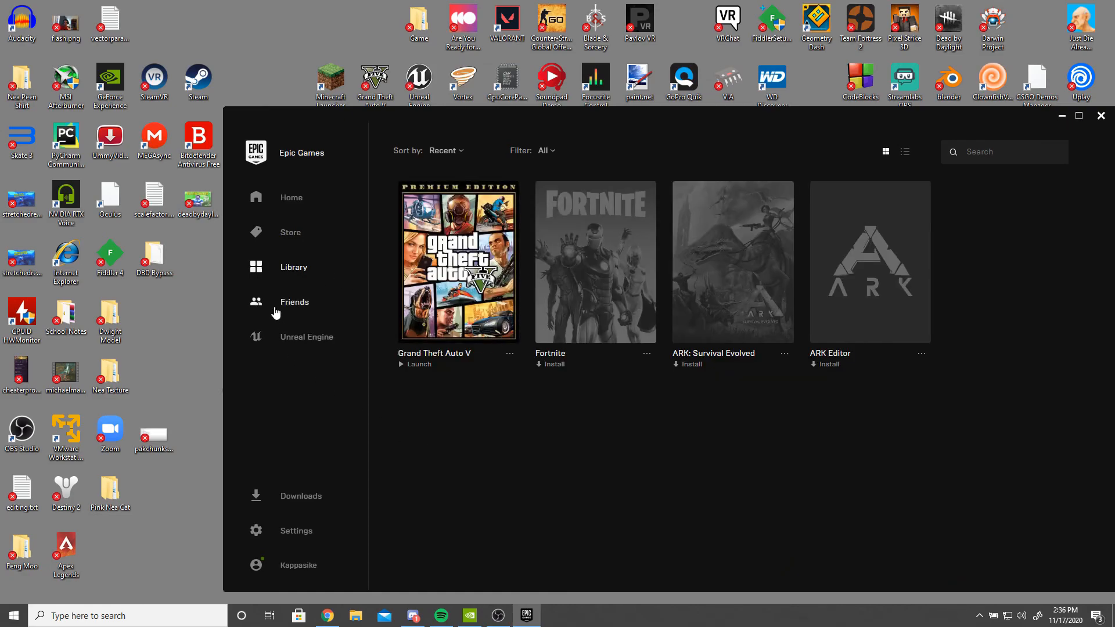
- Launch Unreal Engine 4.24.3 from the Unreal Engine library in the launcher
click(298, 345)
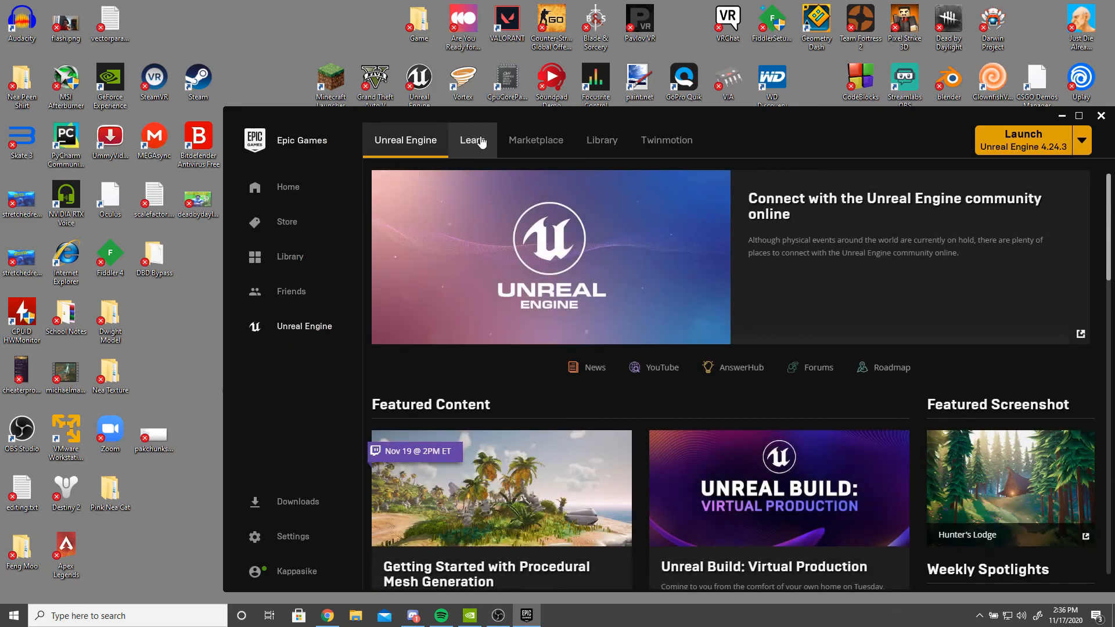
click(599, 139)
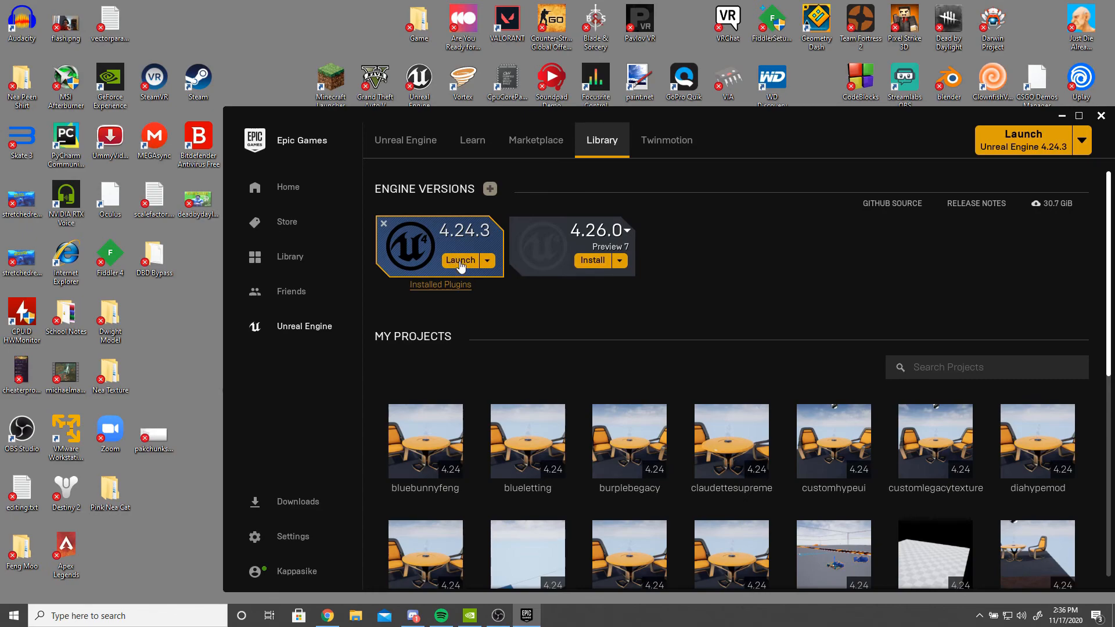
click(459, 261)
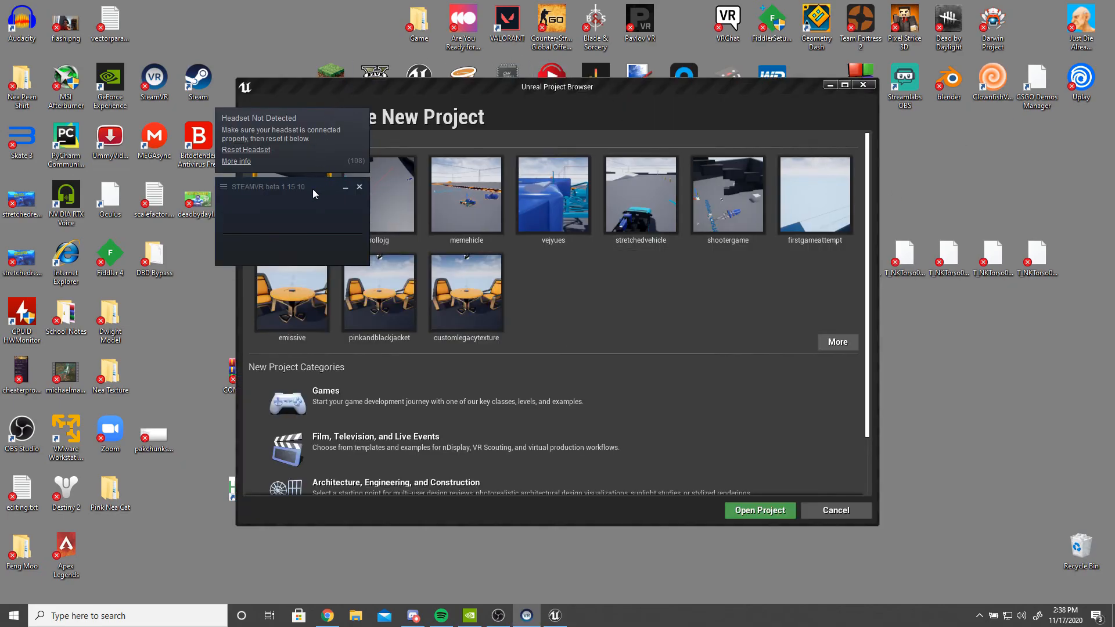
click(637, 298)
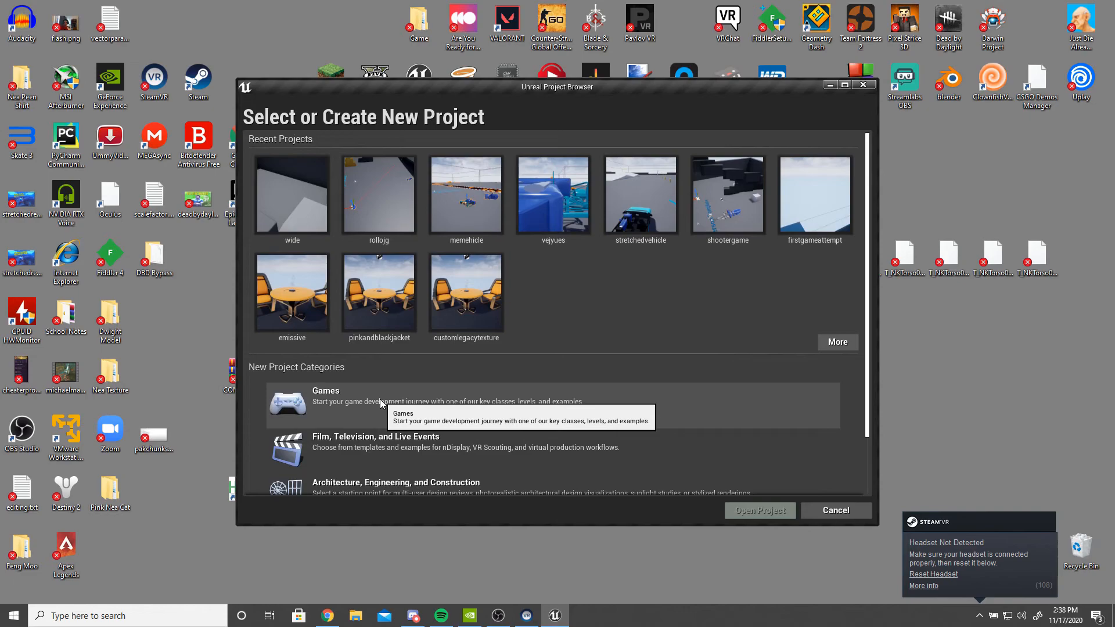
- Start a new project in the Games category using the Blank template
click(380, 403)
scroll(585, 314, down, 2)
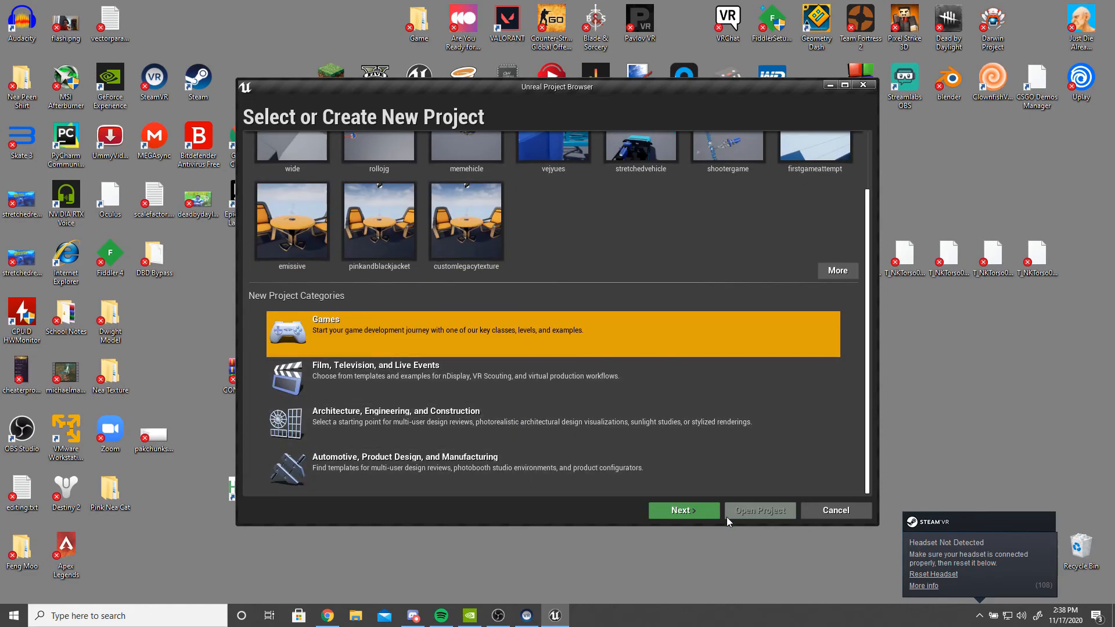
click(690, 511)
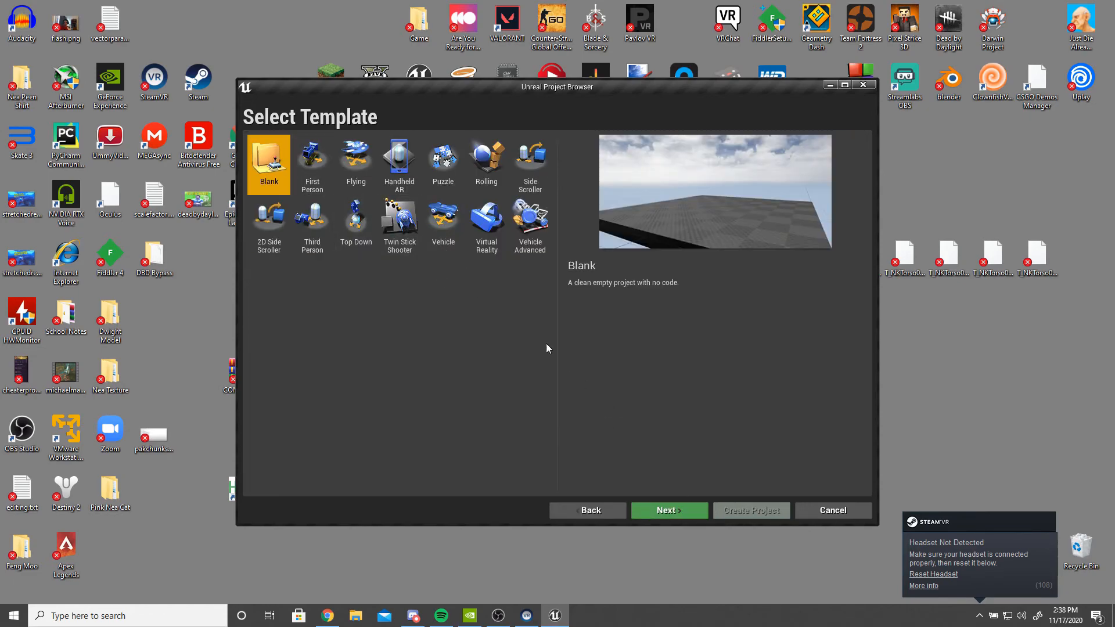
click(667, 510)
- Name the project neapinkkat in the D:\ location and create it
text(nea)
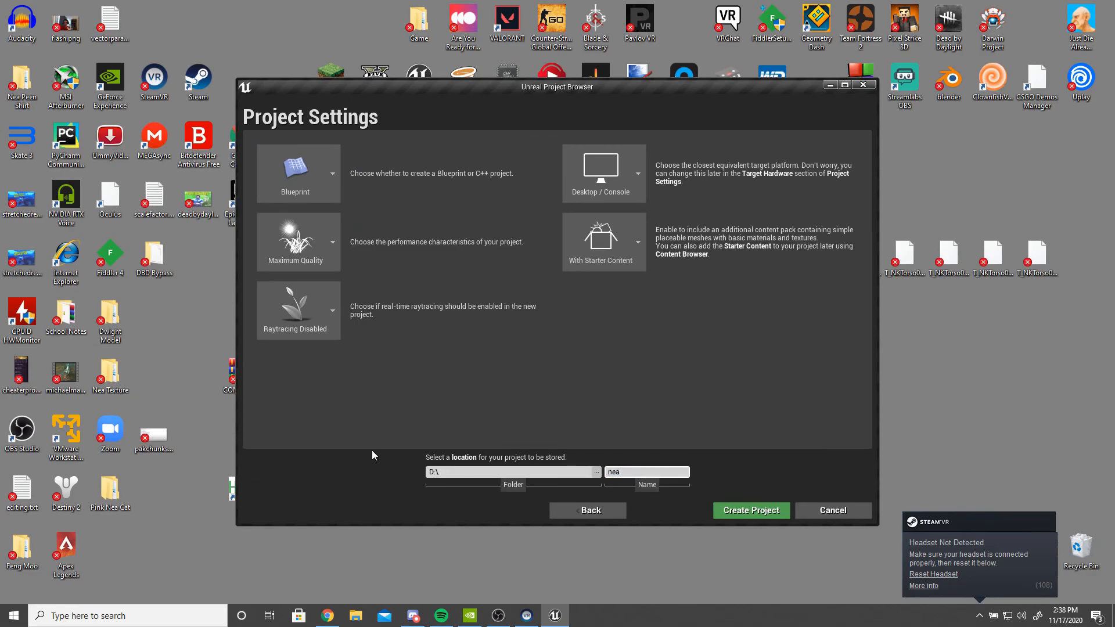
text(pinkkat)
click(751, 366)
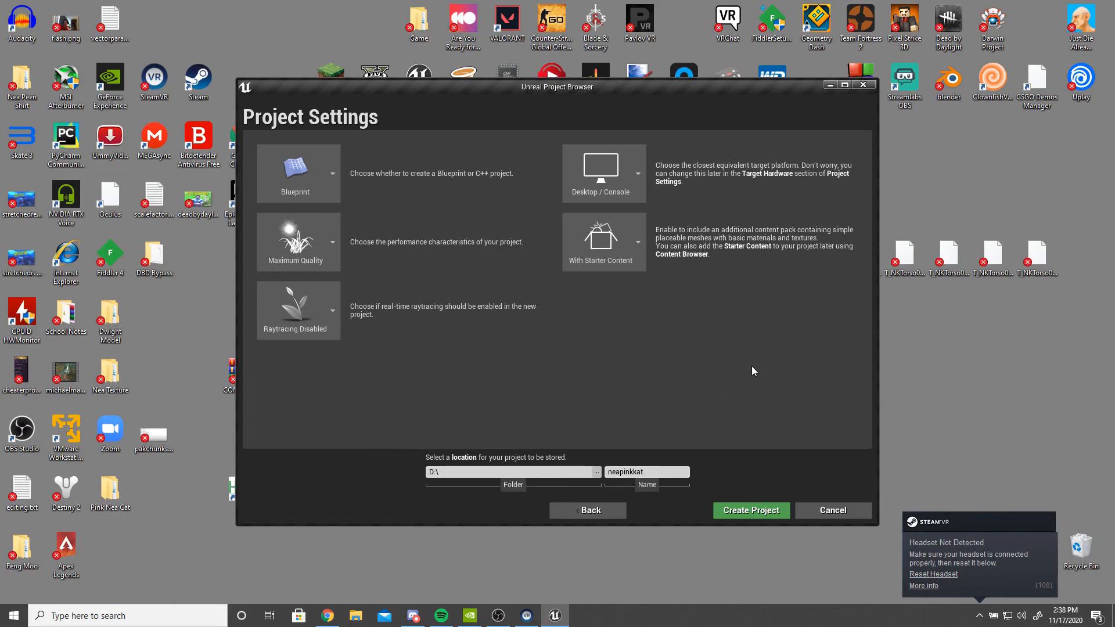
click(751, 512)
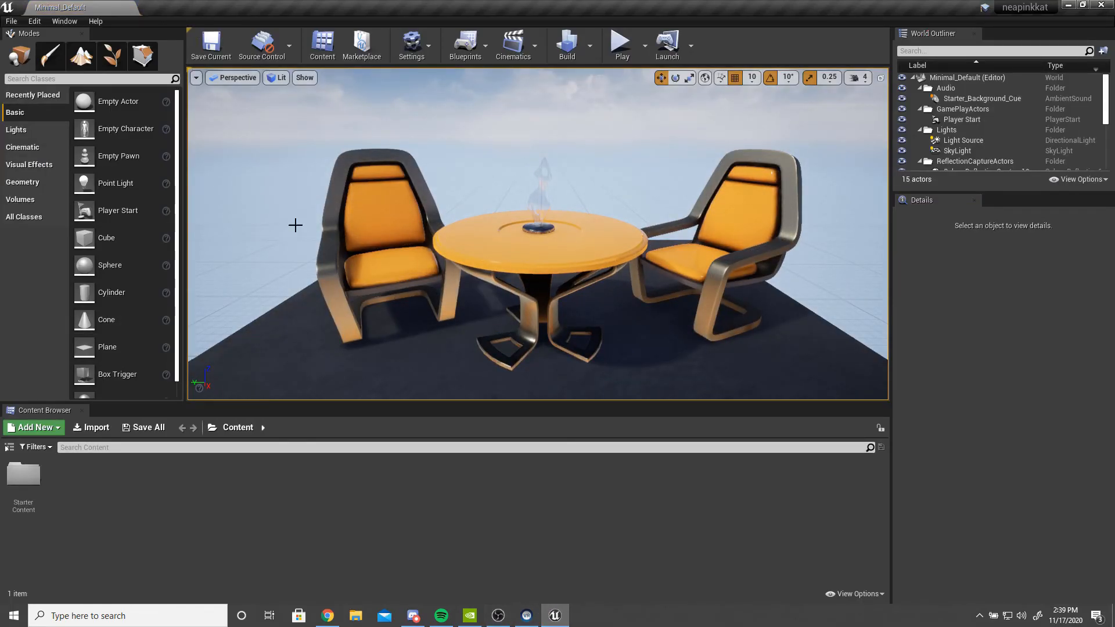
- Open the Pink Nea Cat desktop folder and browse into Game > Characters > Campers > Nea > Textures > Outfit001
click(23, 481)
click(64, 489)
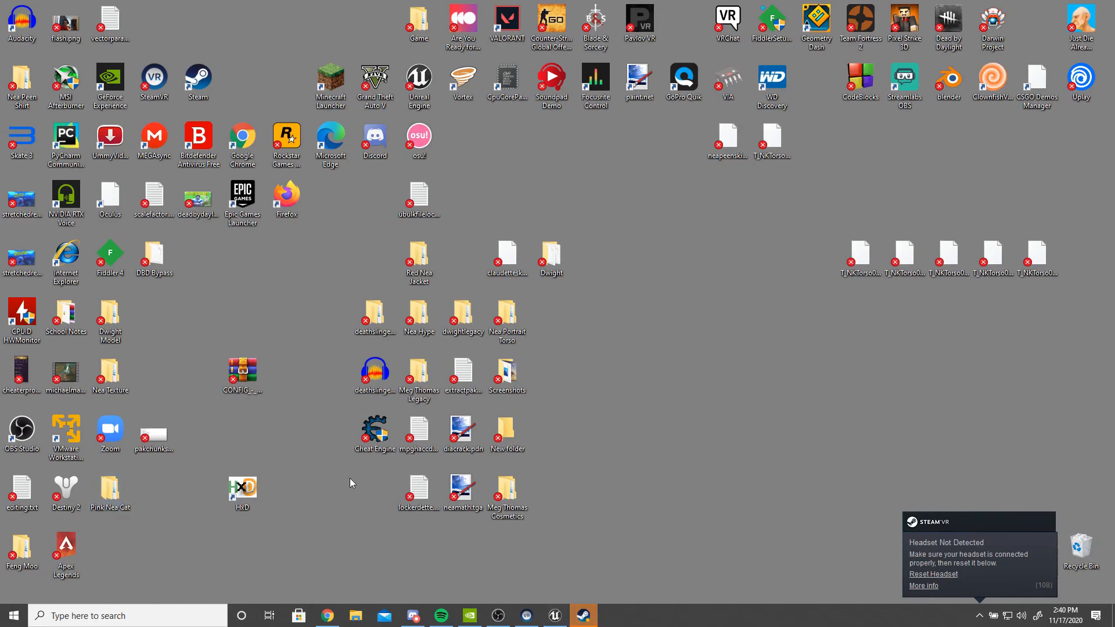
double_click(108, 498)
double_click(414, 342)
double_click(415, 342)
double_click(416, 342)
double_click(416, 342)
double_click(415, 341)
double_click(458, 341)
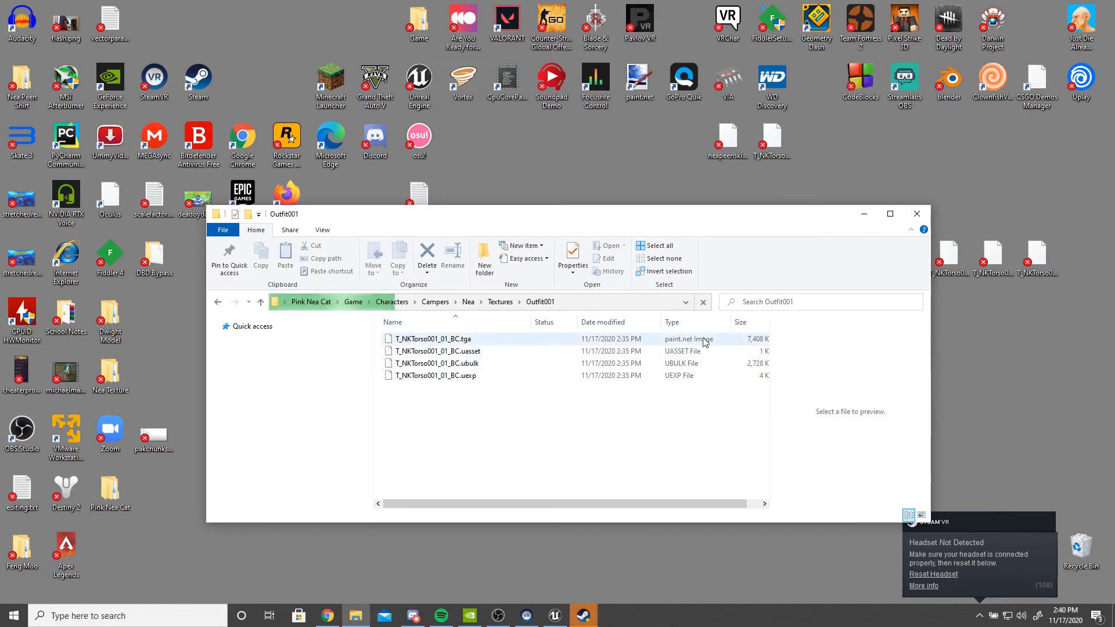
- Open T_NKTorso001_01_BC.tga in paint.net and maximize its window
double_click(481, 339)
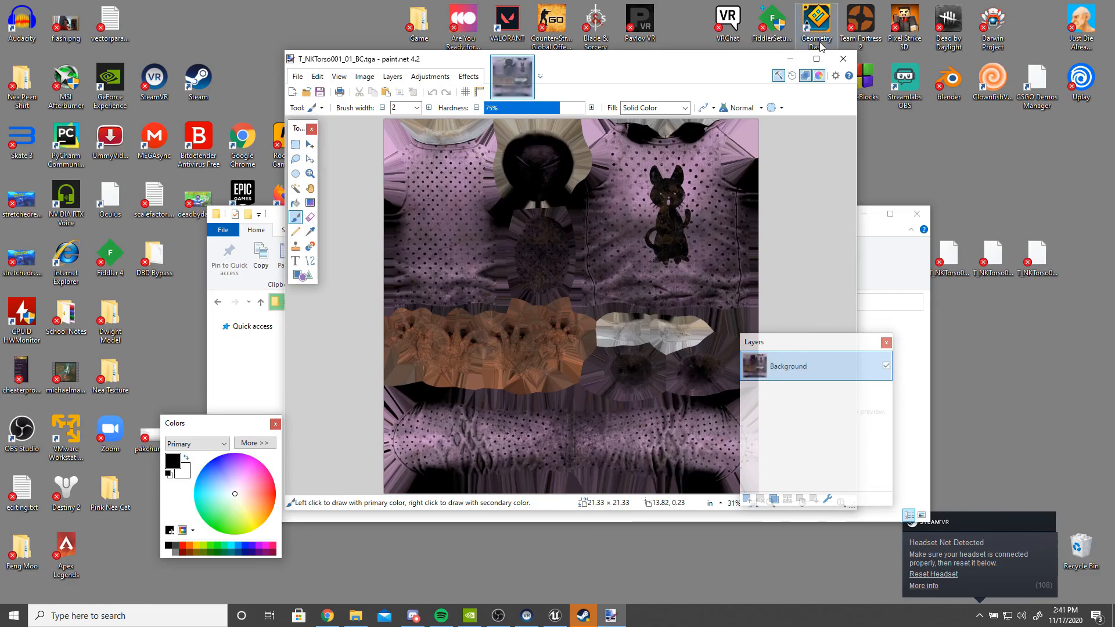
click(815, 58)
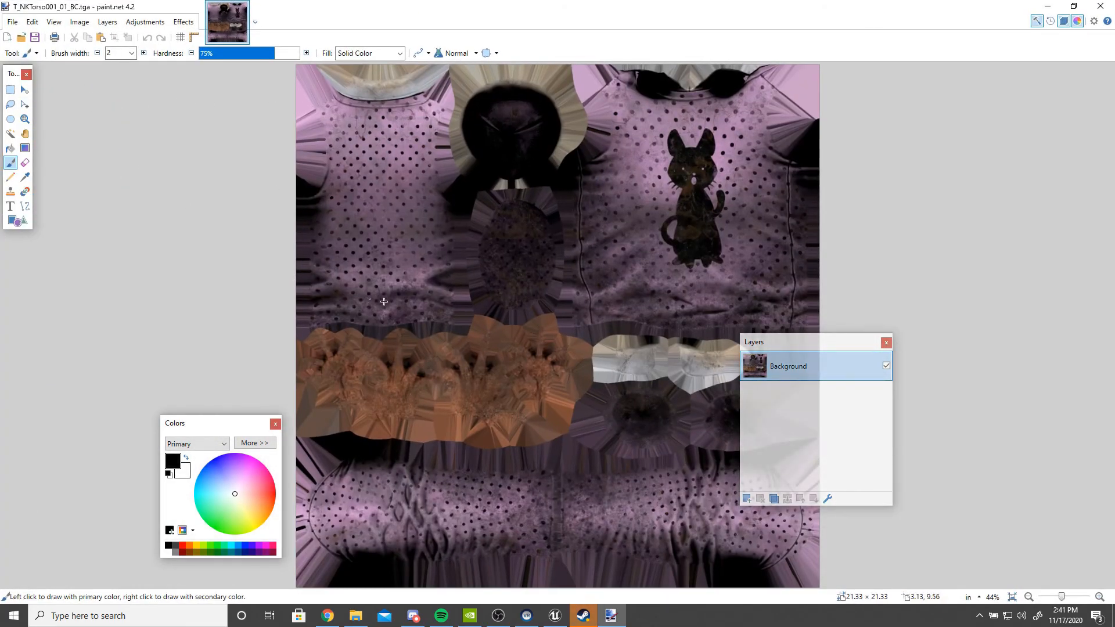
- Pick white as the primary colour and draw a thin stroke on the left torso panel of the texture
drag(1061, 597, 1063, 600)
scroll(726, 423, up, 3)
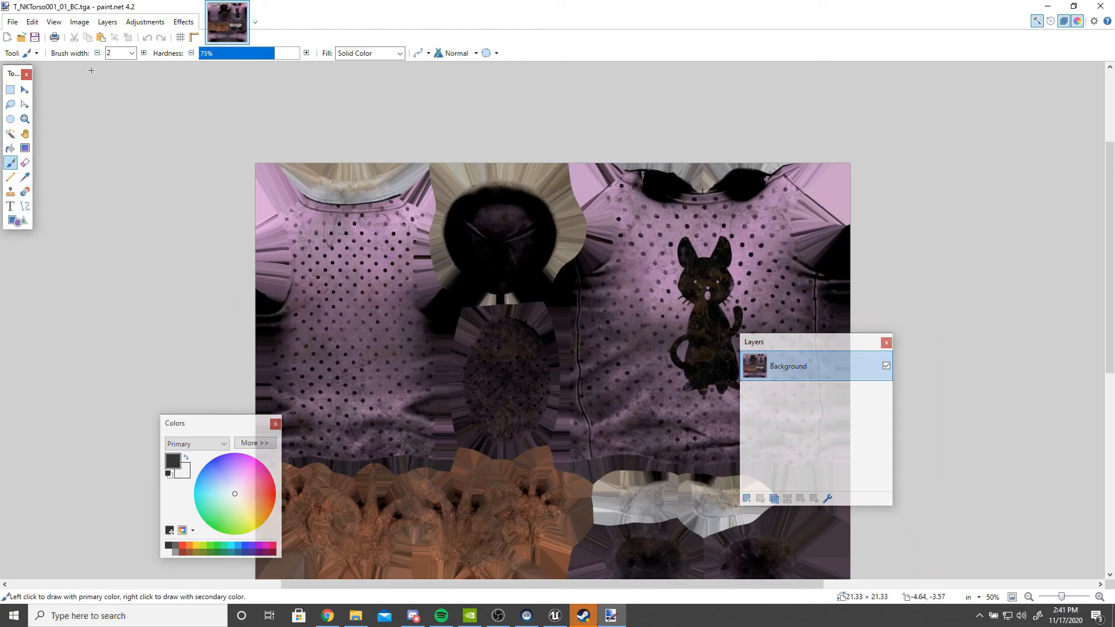
click(168, 552)
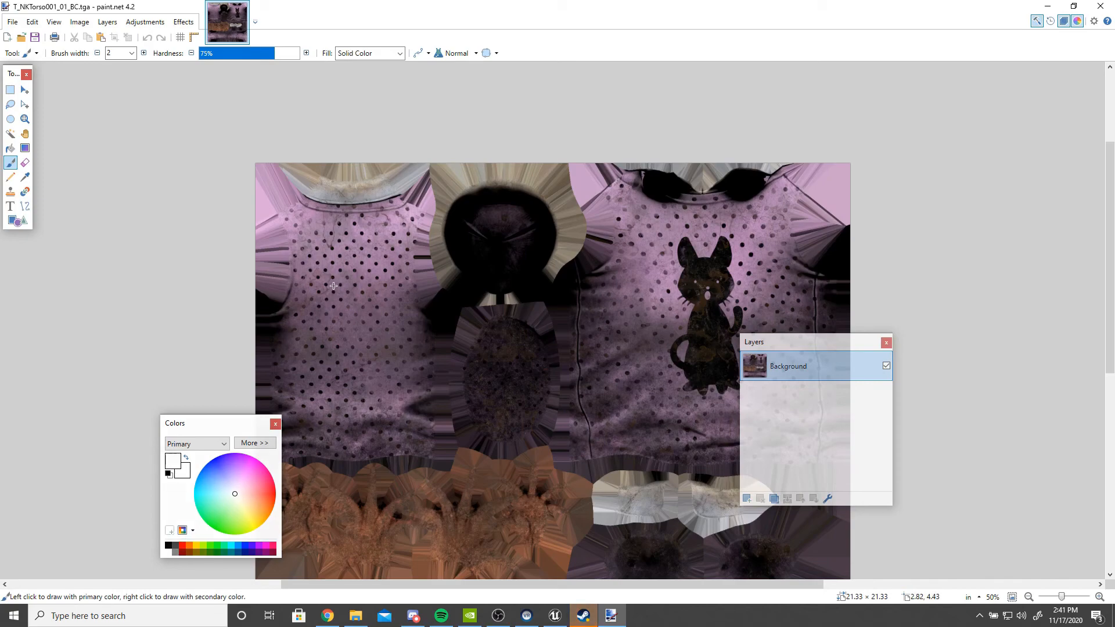
drag(326, 291, 304, 350)
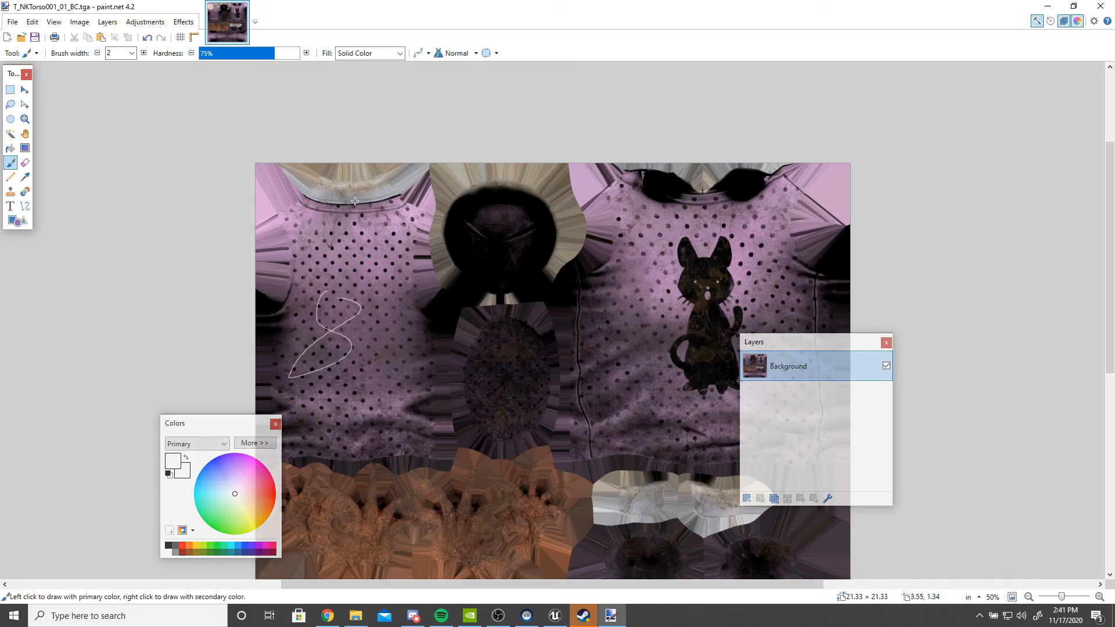
- Undo the thin stroke and set the brush width to 15
click(147, 38)
click(131, 52)
click(125, 180)
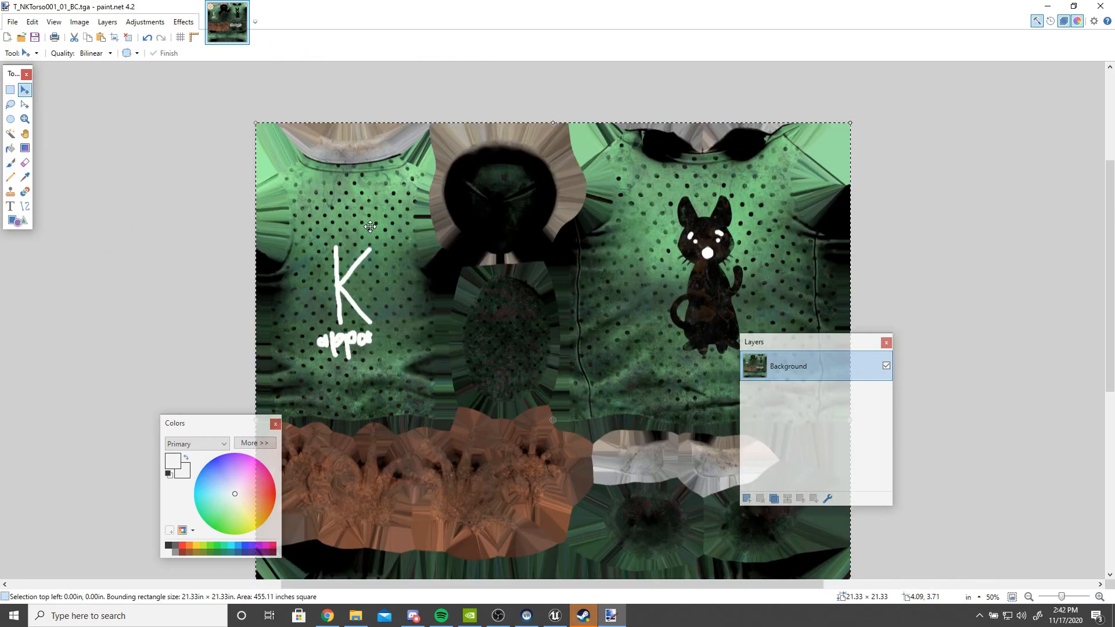
- Recolor the torso texture green and write a white K with lettering on the left torso panel
scroll(269, 219, down, 5)
scroll(359, 294, up, 2)
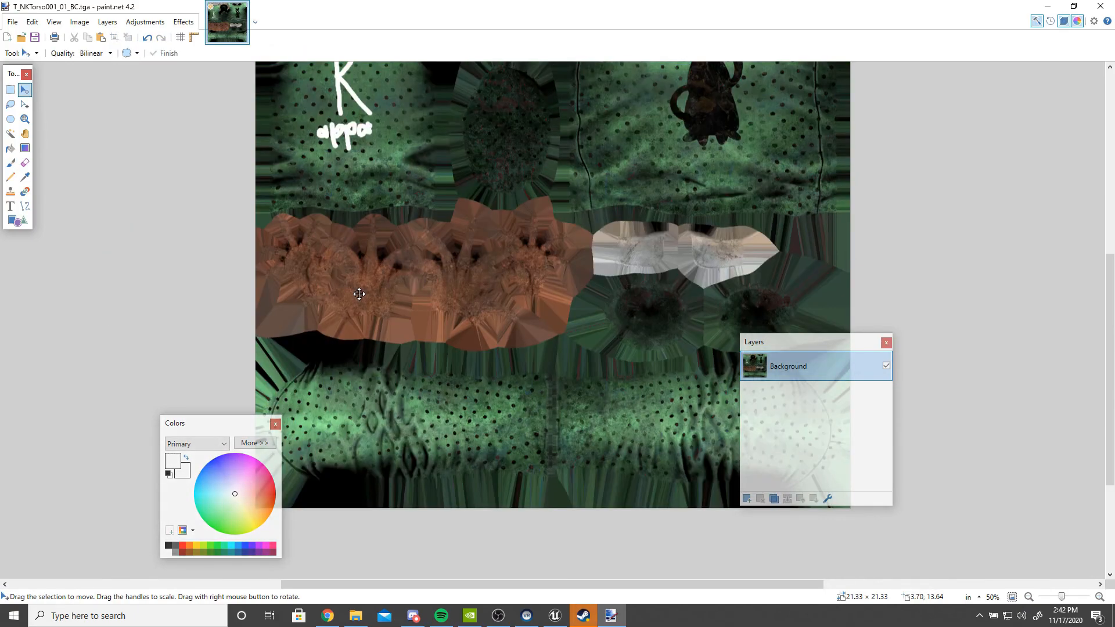
scroll(359, 294, up, 2)
drag(1109, 289, 1105, 243)
- Save the edited texture as greencustomcat.png in PNG format in the Outfit001 folder
click(12, 22)
click(36, 125)
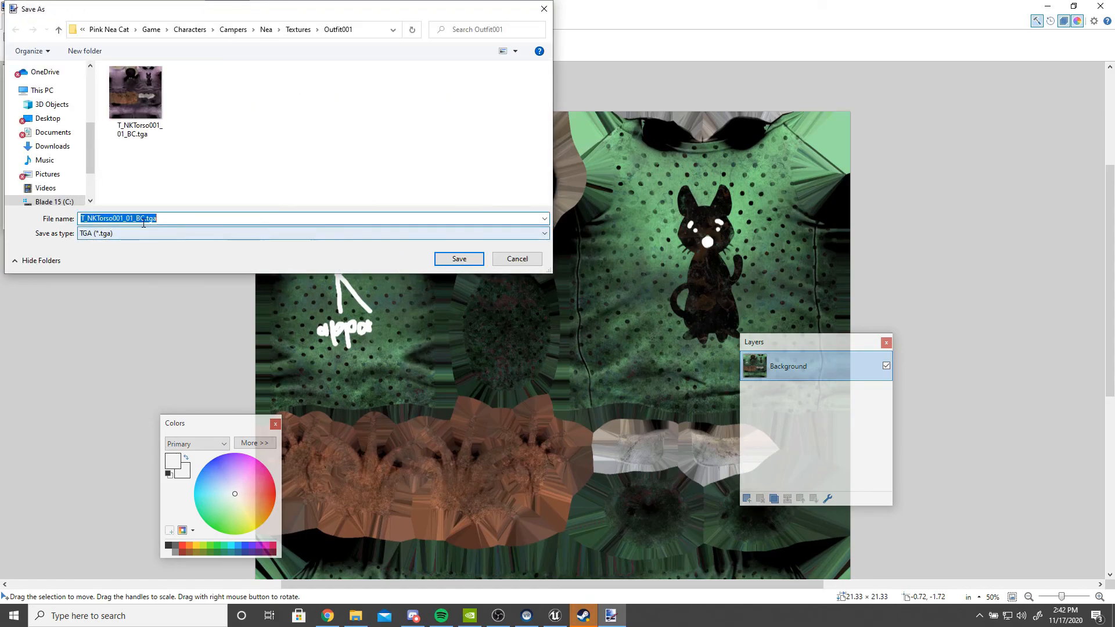
click(147, 231)
click(134, 248)
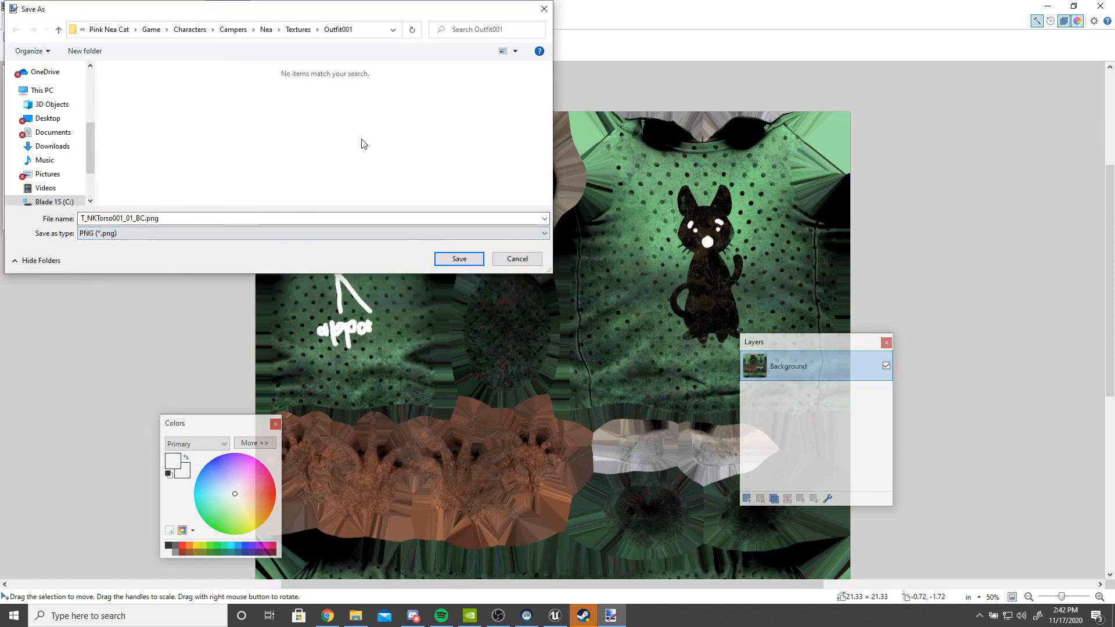
click(142, 218)
double_click(135, 219)
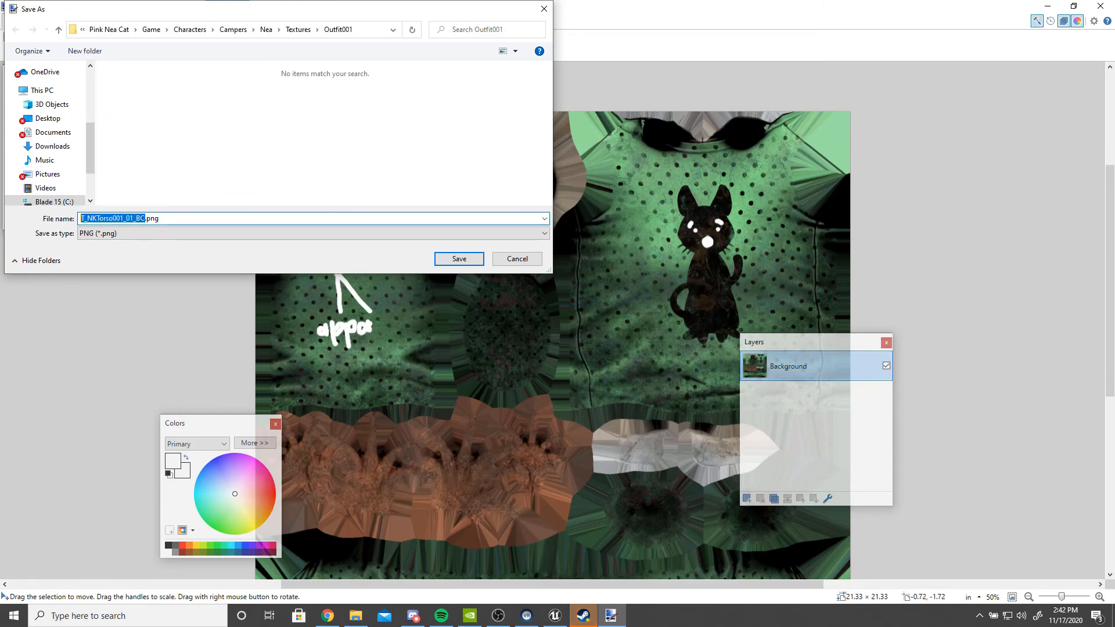
text(greencustomcat)
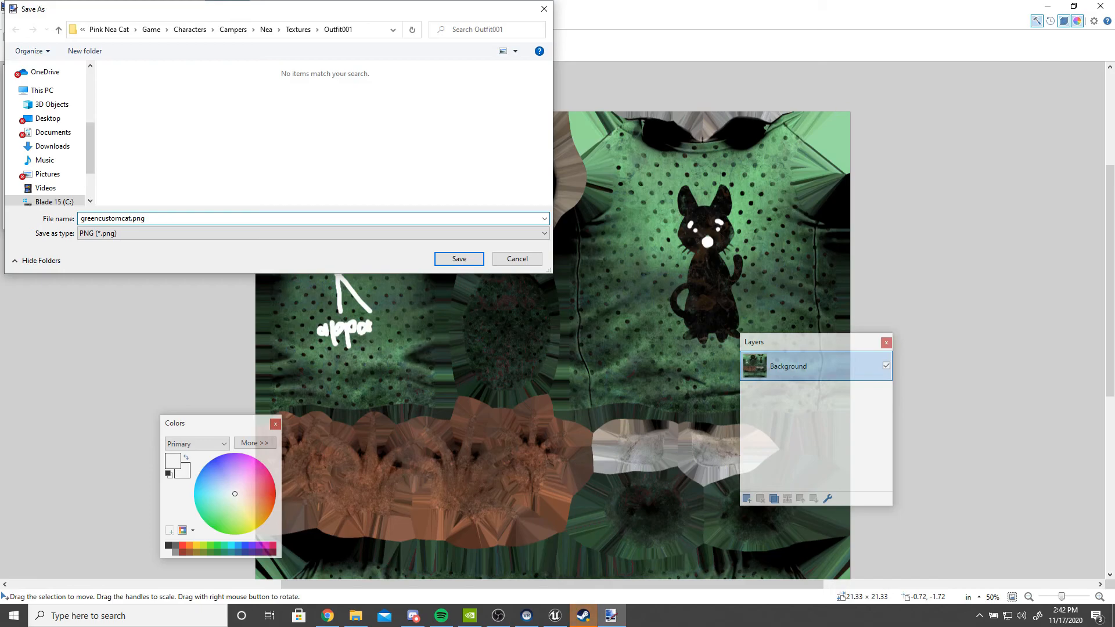
key(Return)
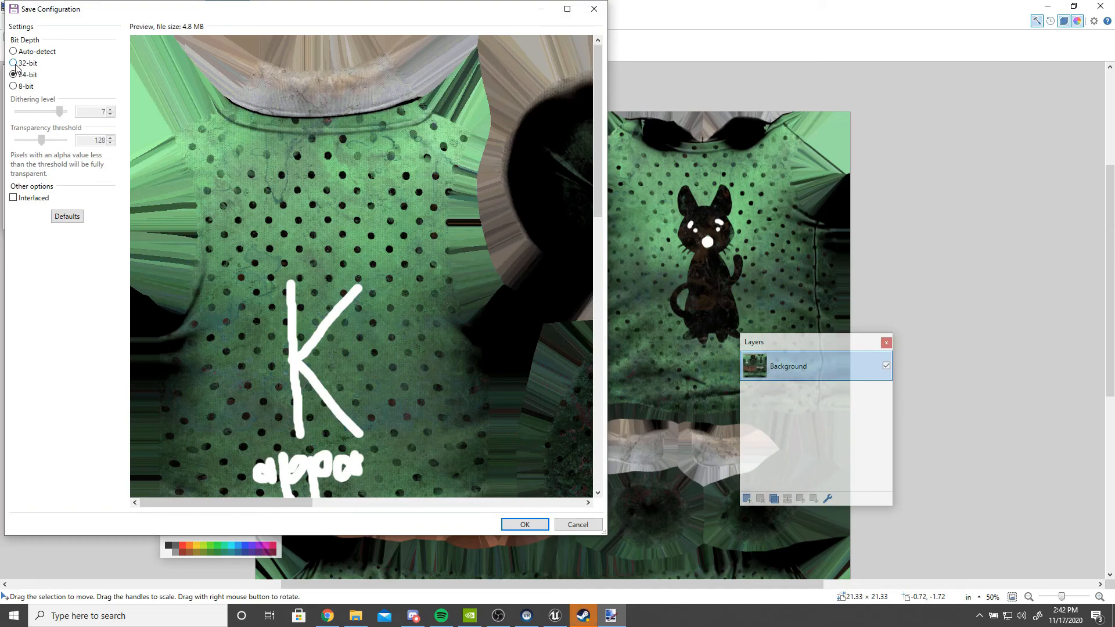
click(525, 527)
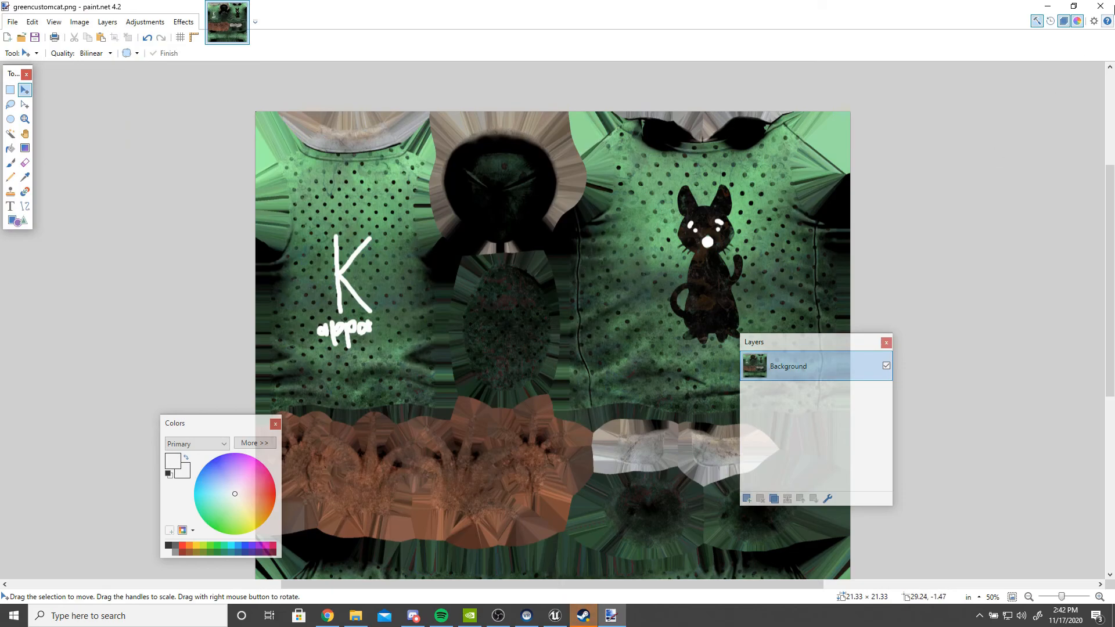
- Close paint.net and import greencustomcat.png from the Outfit001 folder into the project's Content Browser
click(1099, 5)
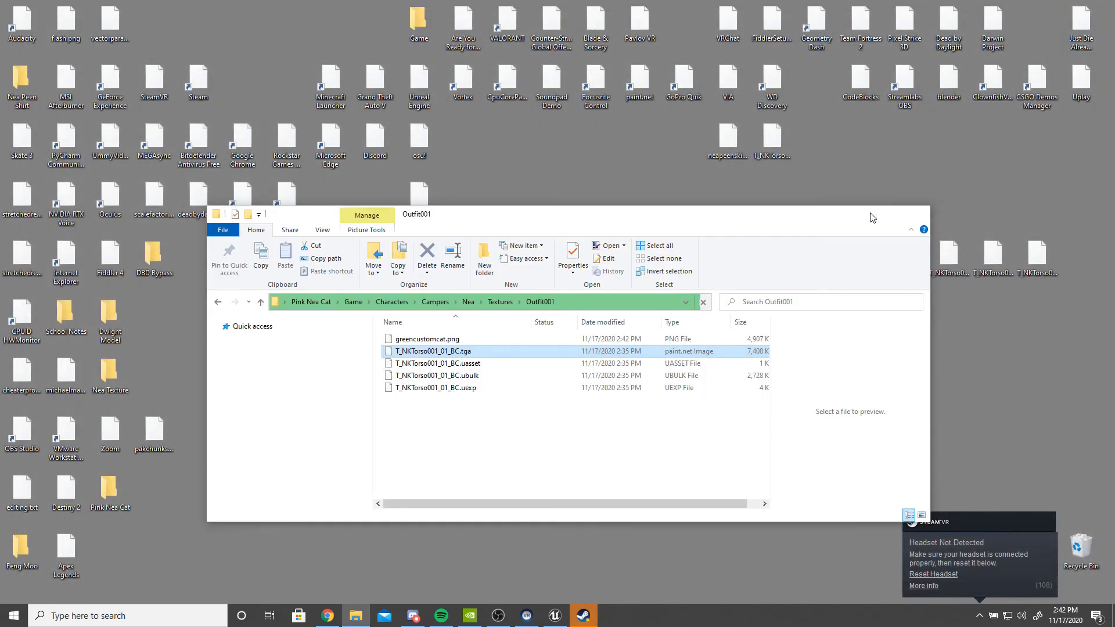
click(865, 215)
click(555, 615)
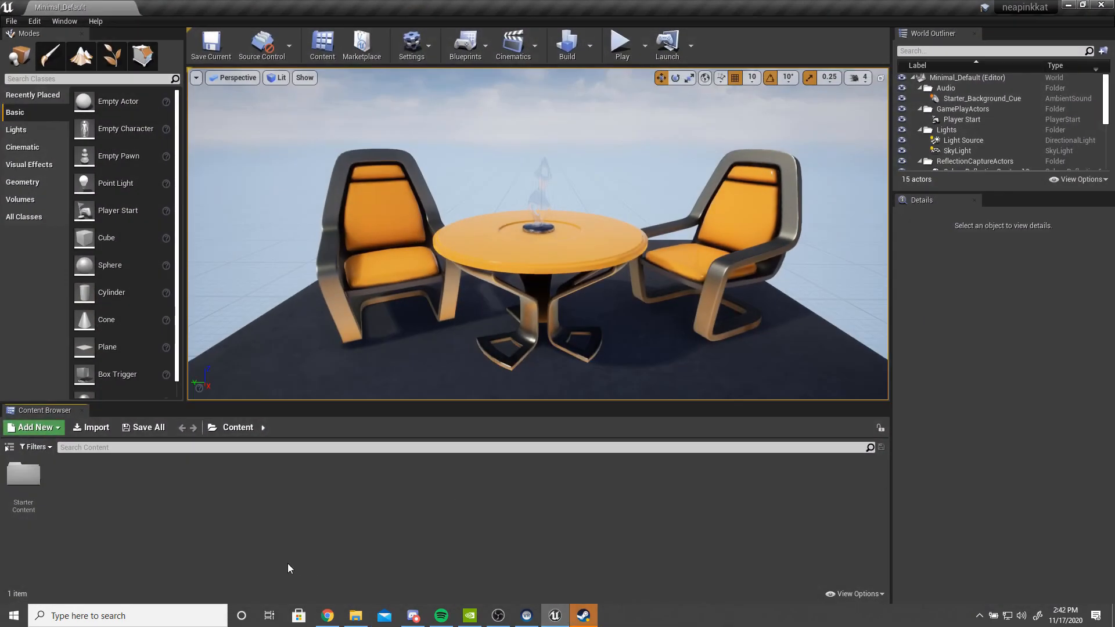
click(356, 616)
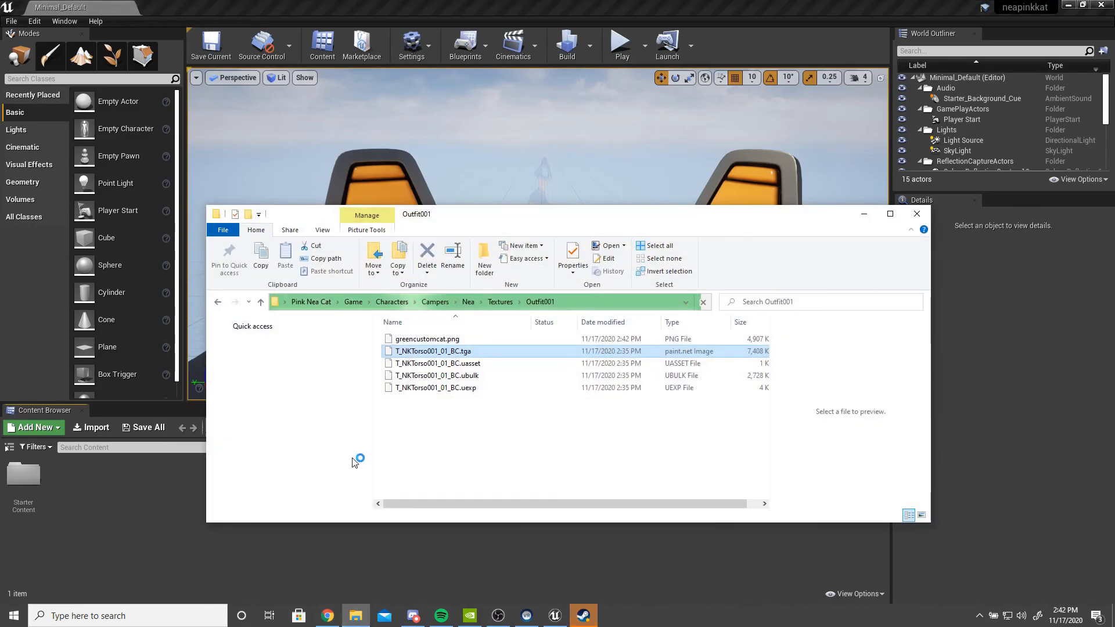
click(440, 338)
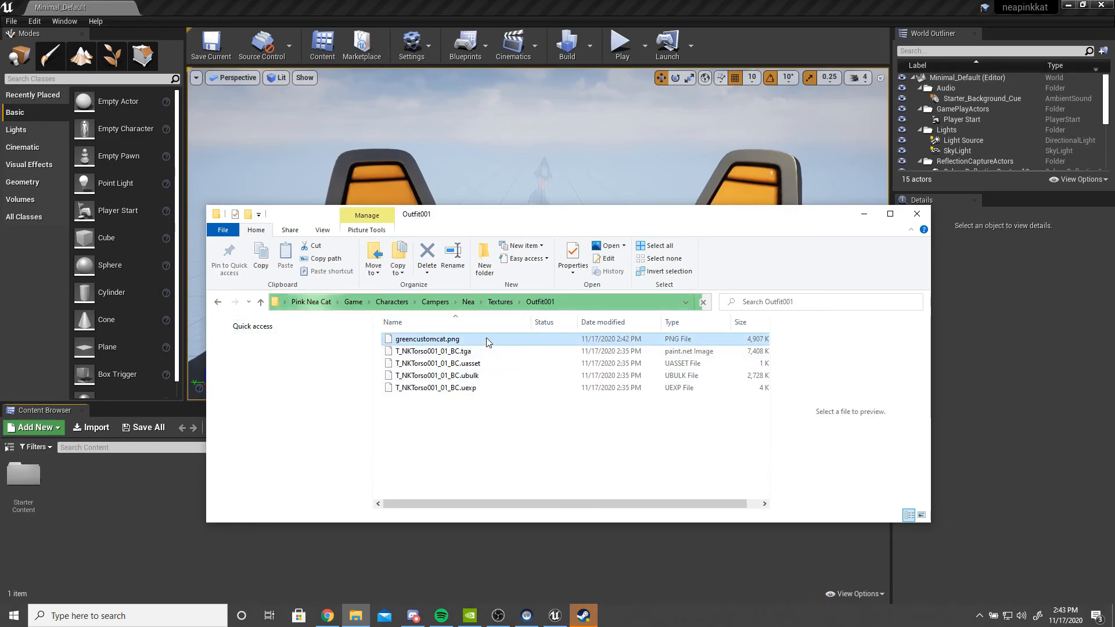
drag(486, 342, 79, 499)
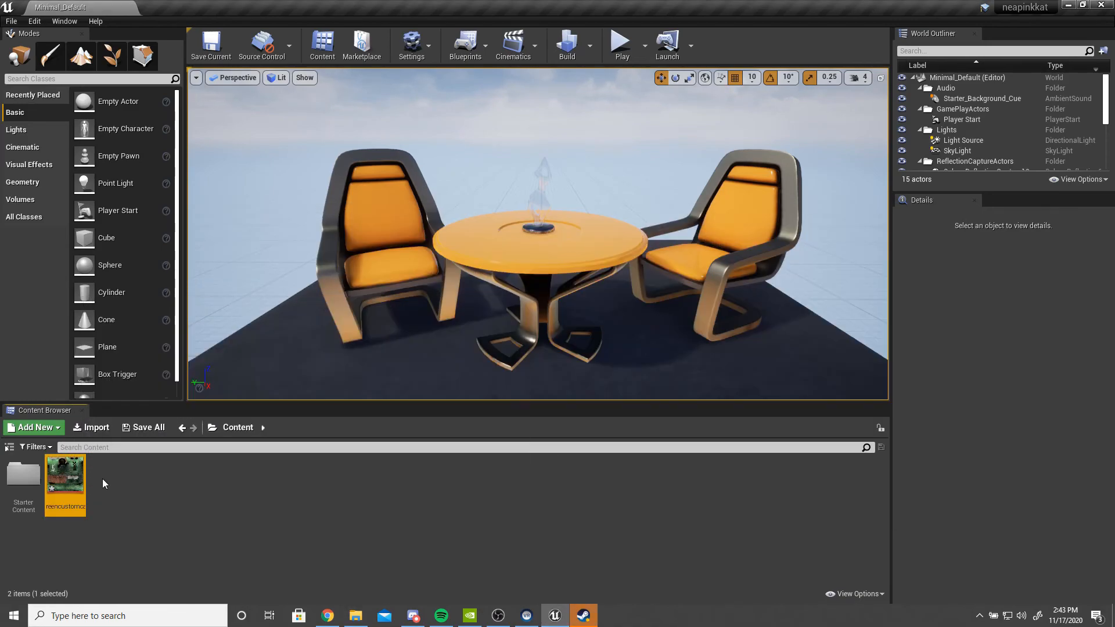
- Create a new folder named greencat in the Content Browser
click(111, 480)
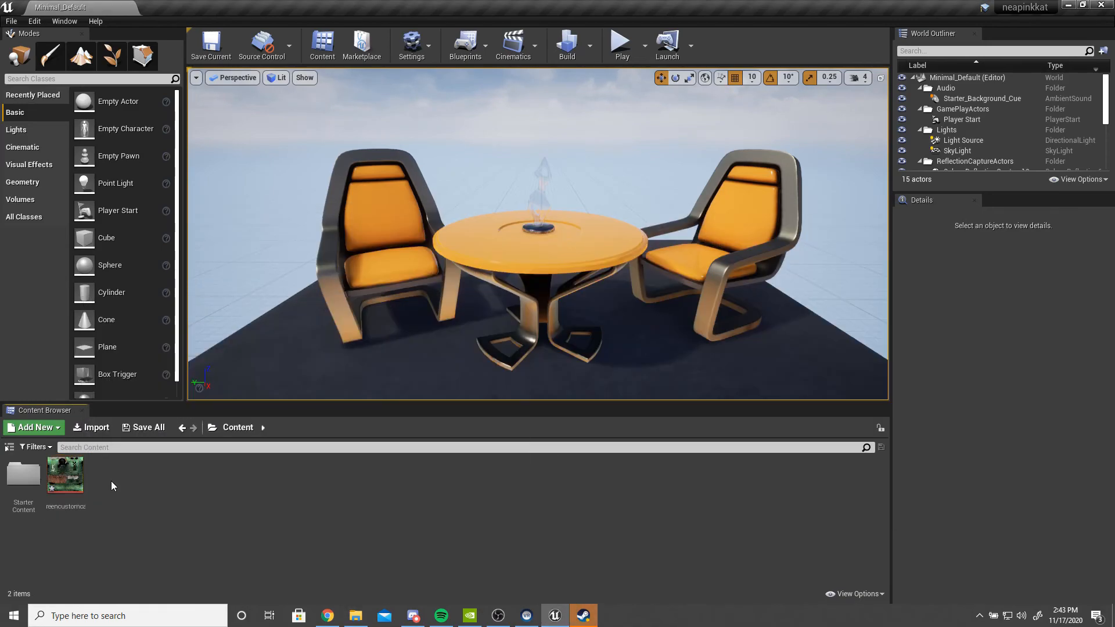
right_click(121, 475)
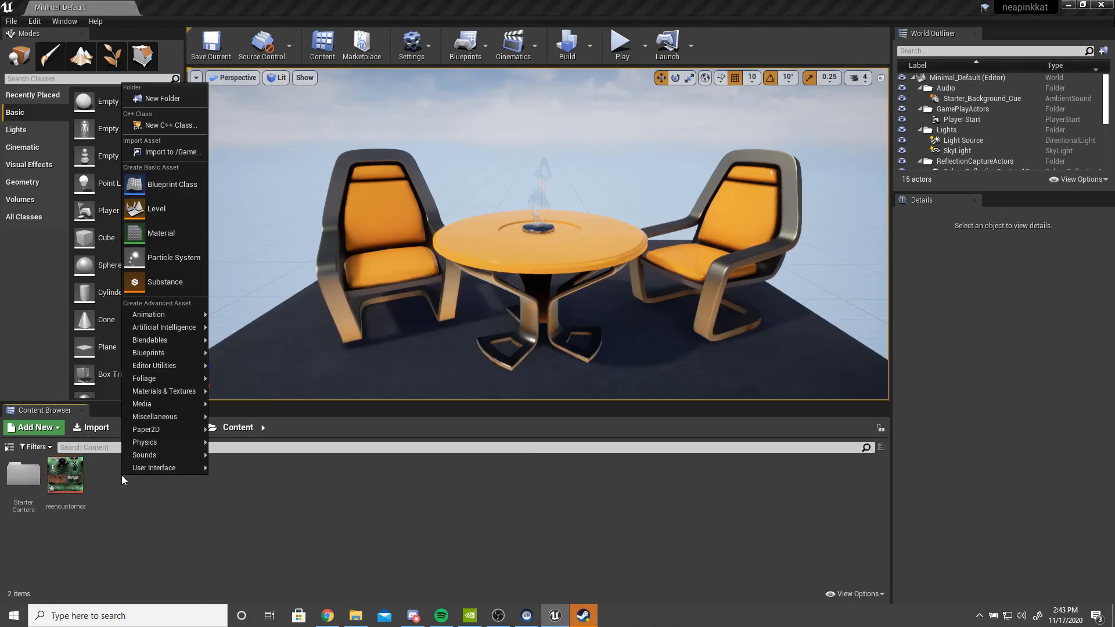
click(176, 95)
text(greencat)
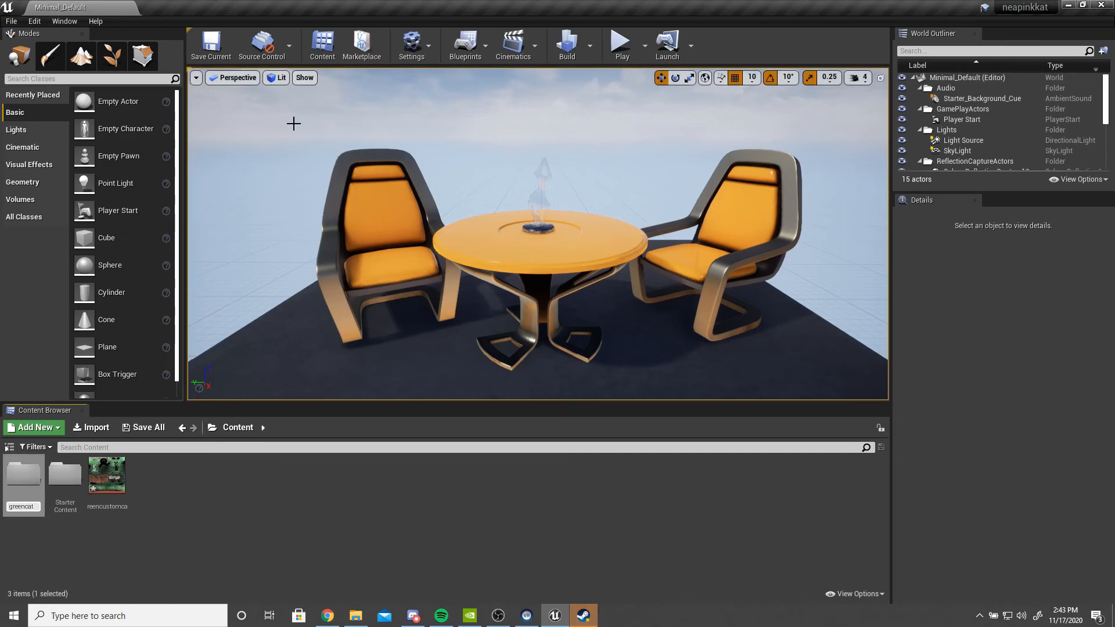
key(Return)
click(207, 548)
- Move the imported green texture into the greencat folder
click(118, 468)
drag(118, 468, 15, 484)
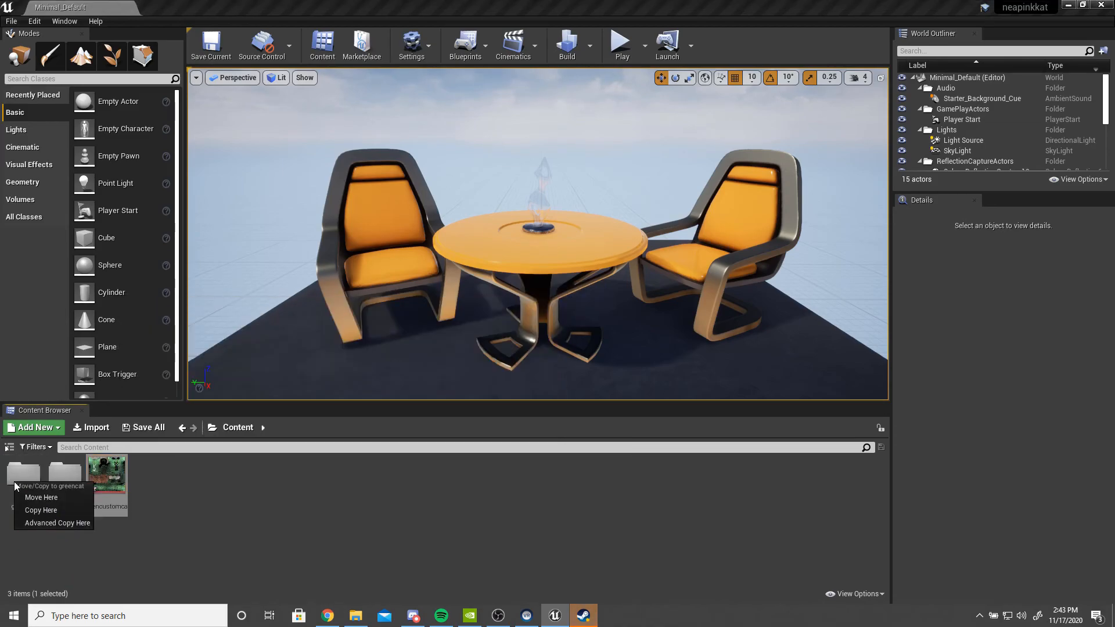
click(65, 497)
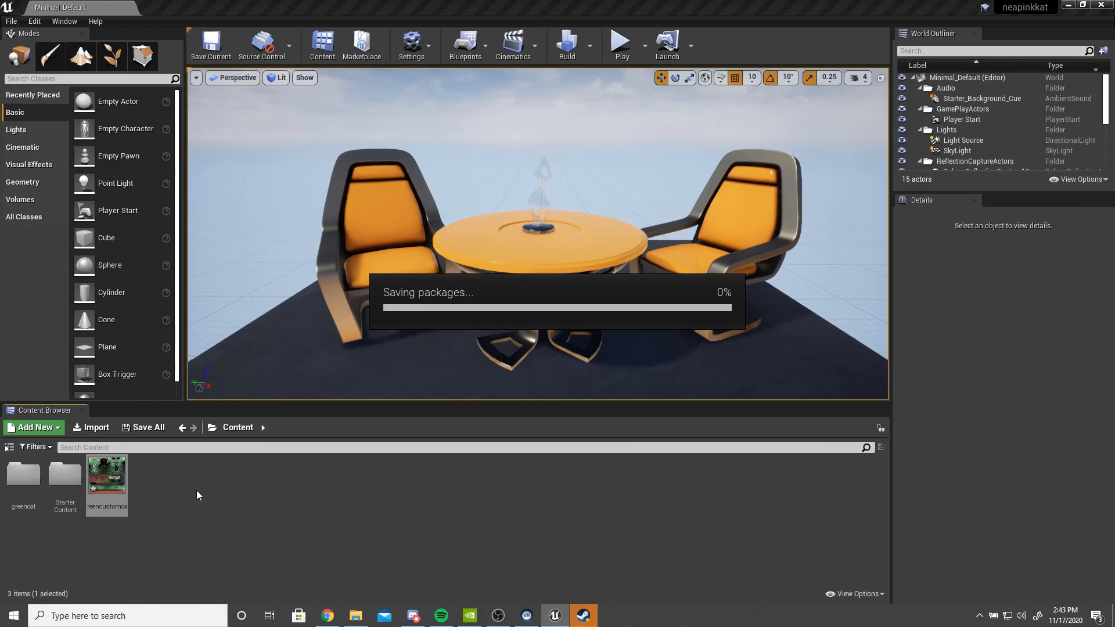
click(23, 485)
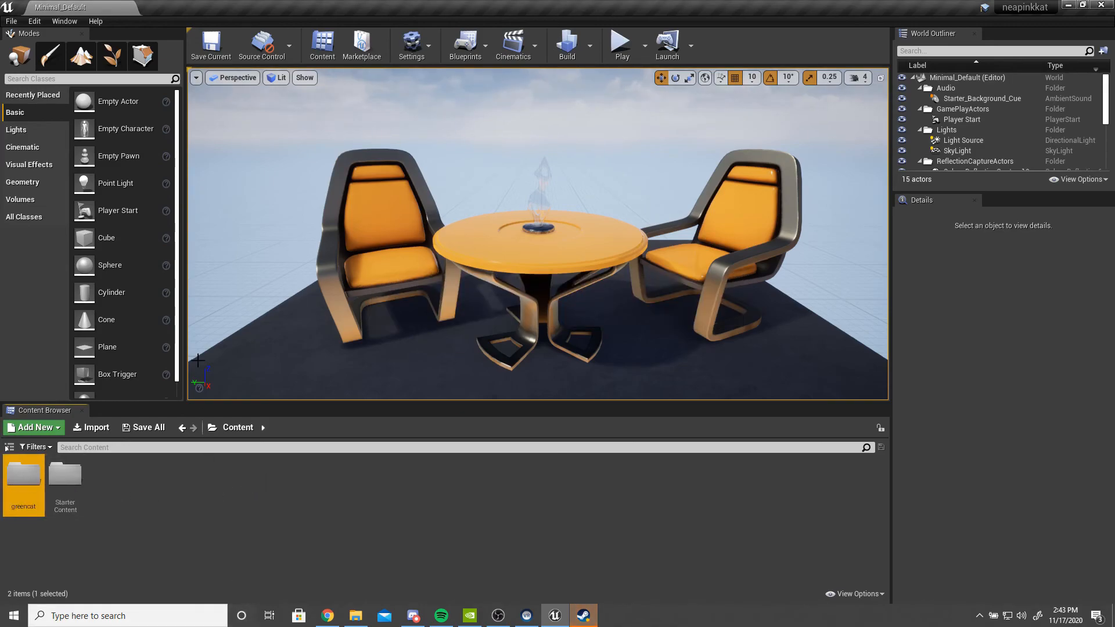
- Cook the project content for Windows, then close the output log and the editor
click(17, 22)
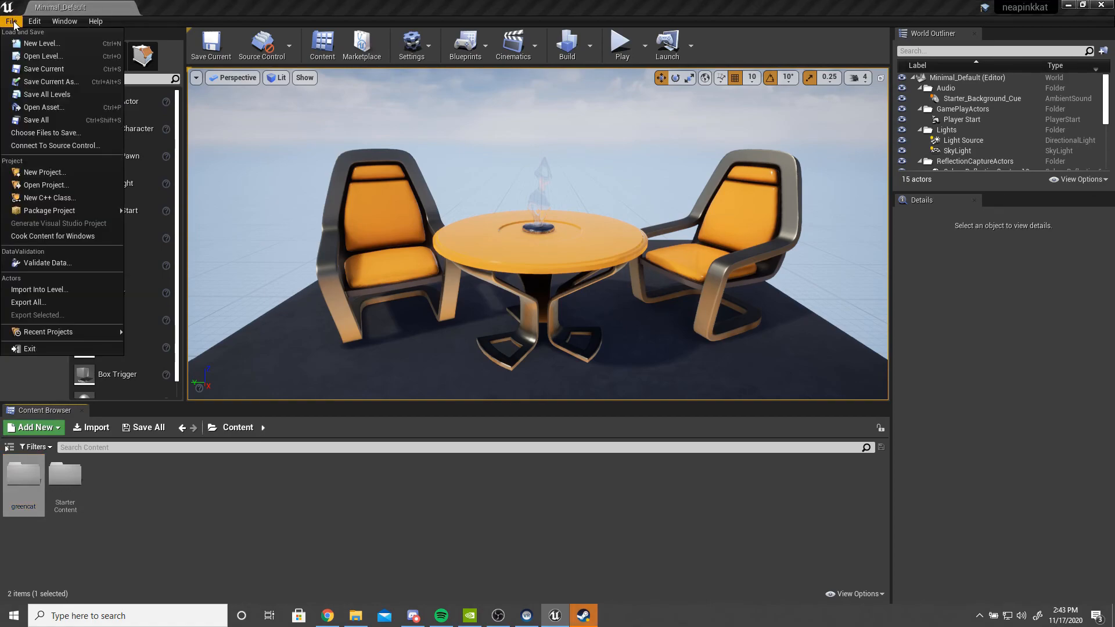
click(62, 235)
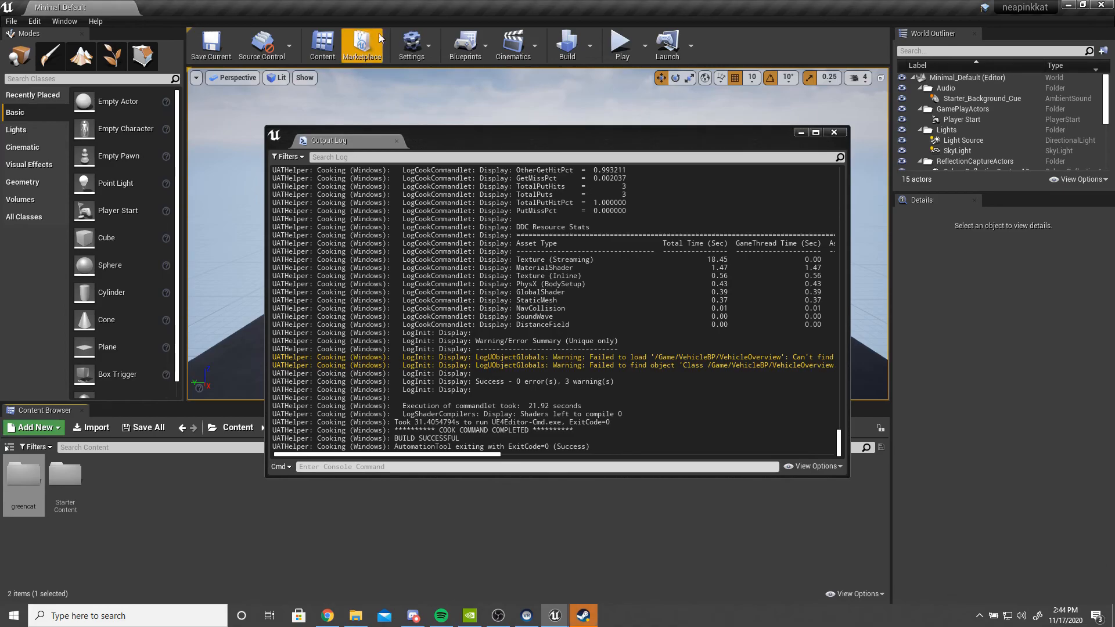
click(801, 133)
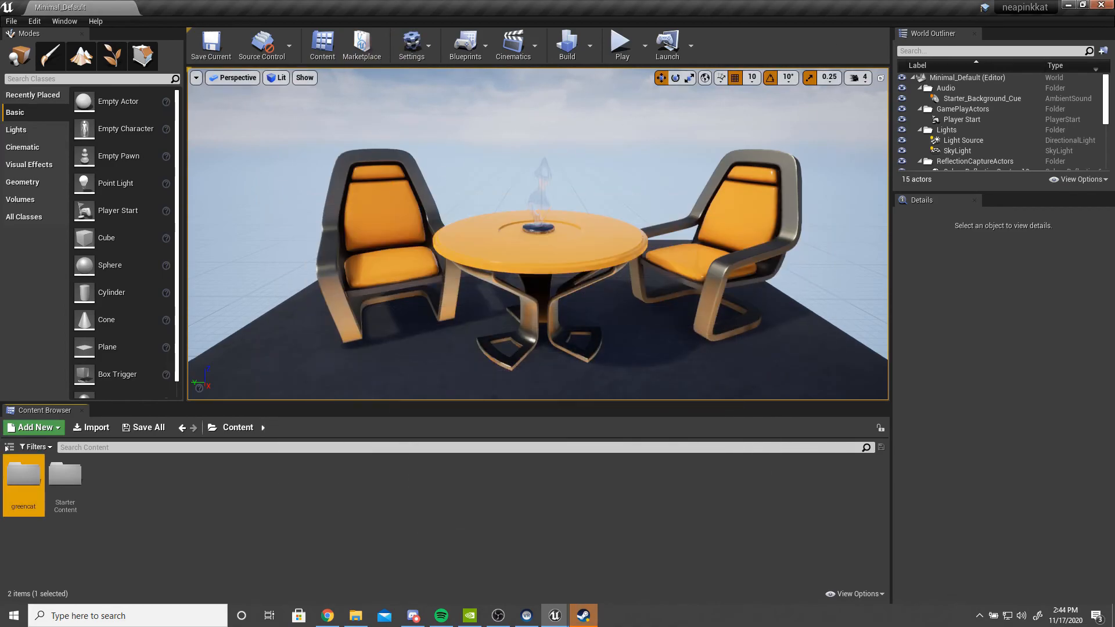
click(1109, 5)
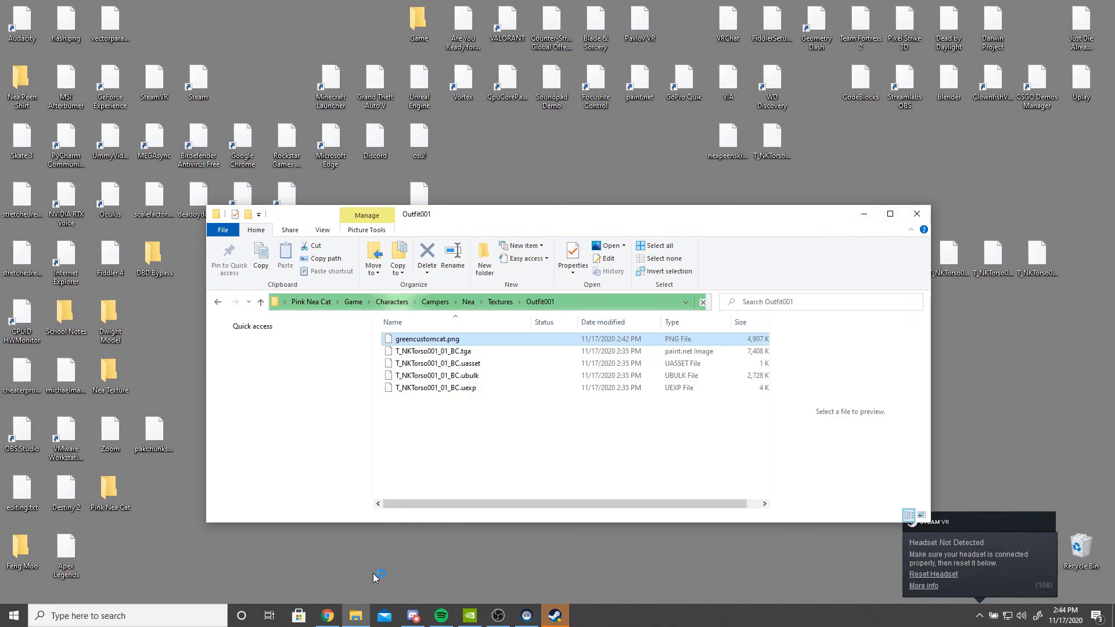
right_click(357, 619)
click(698, 331)
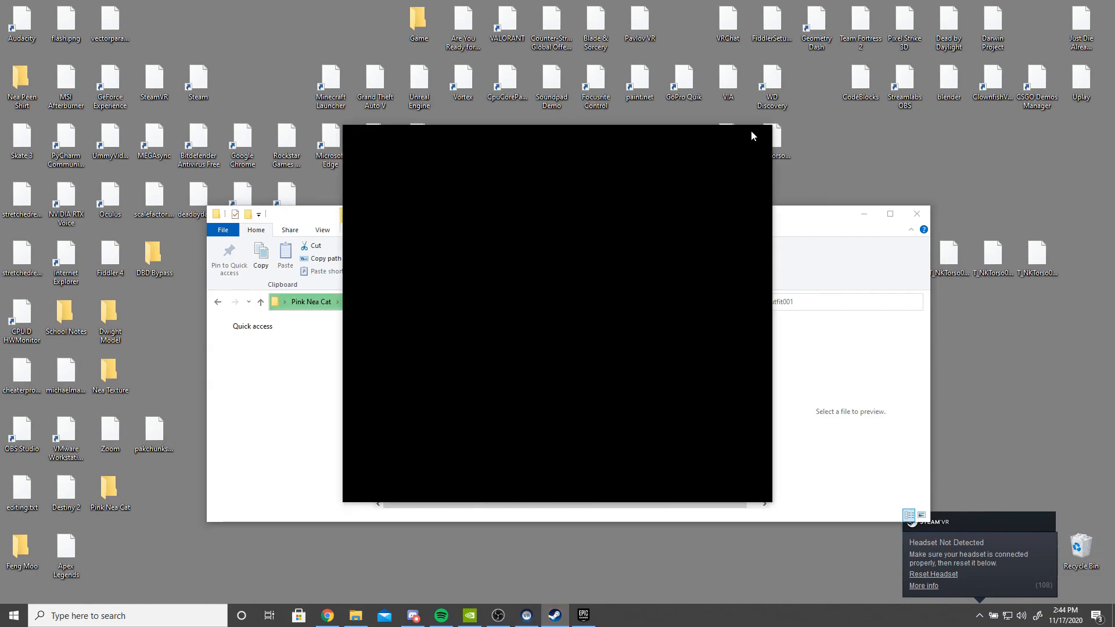
click(763, 133)
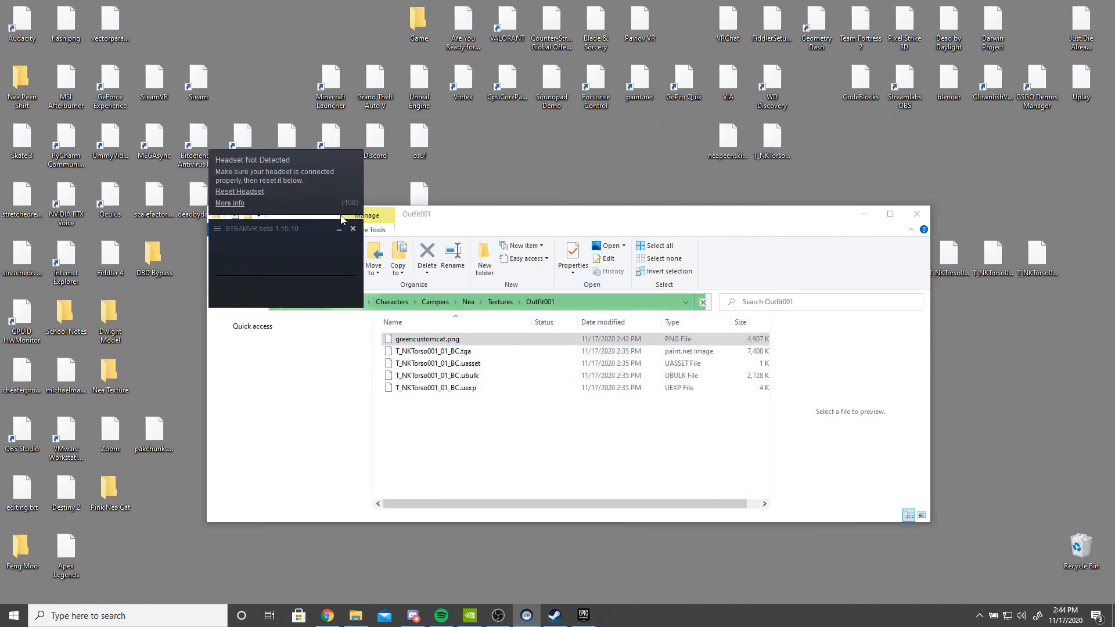
click(352, 228)
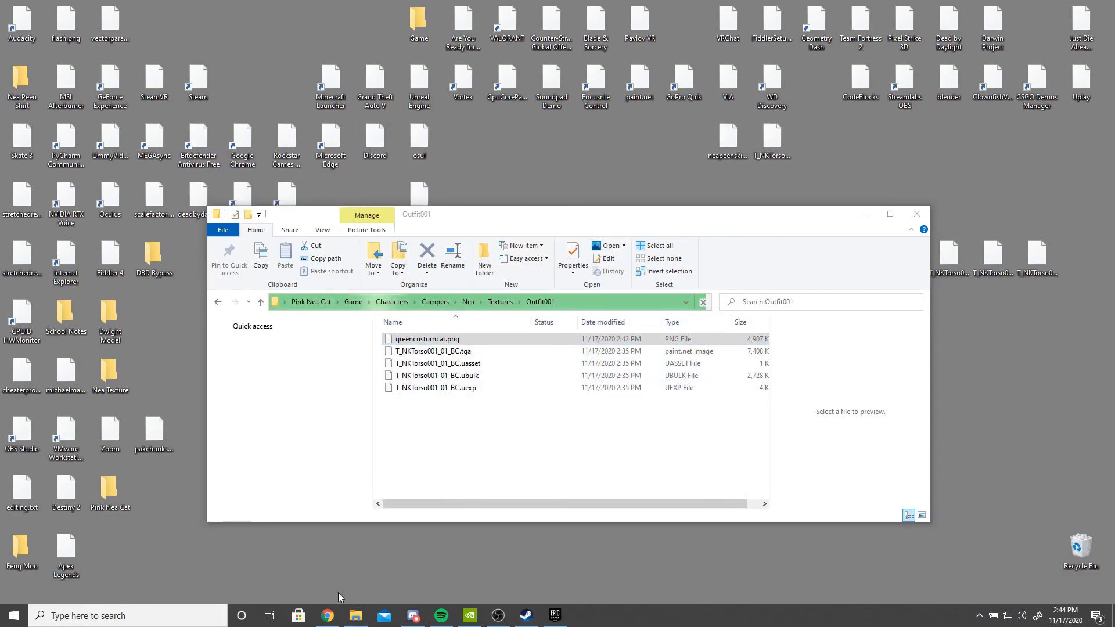
- Browse the Pink Nea Cat folder, Game Drive (D:) and Documents > Unreal Projects for the Unreal project folder
double_click(109, 490)
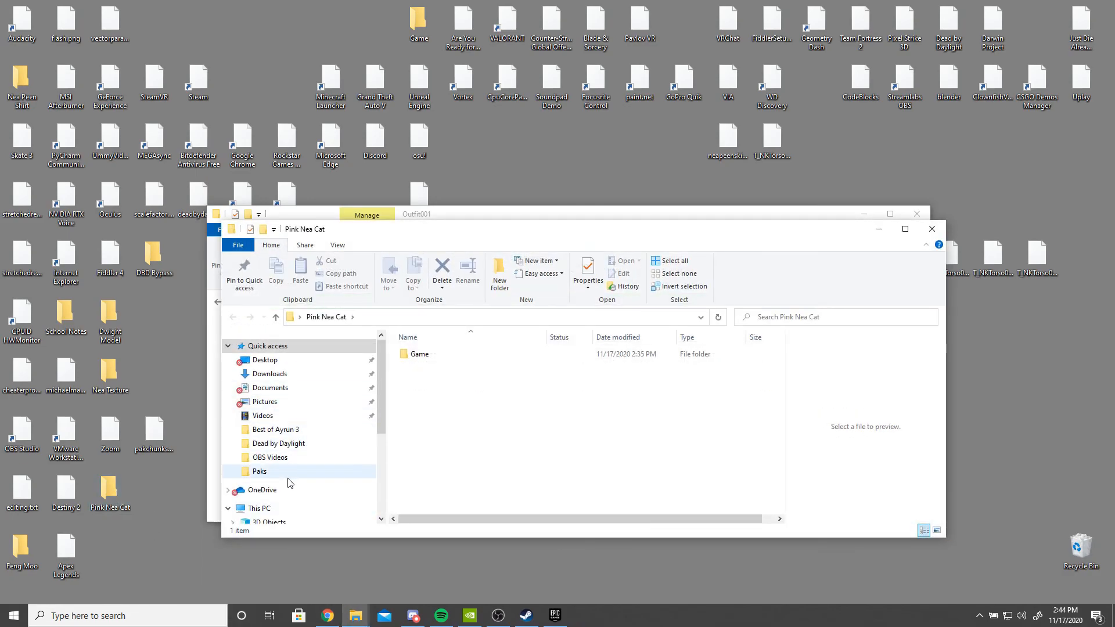
drag(341, 233, 351, 235)
scroll(314, 508, down, 4)
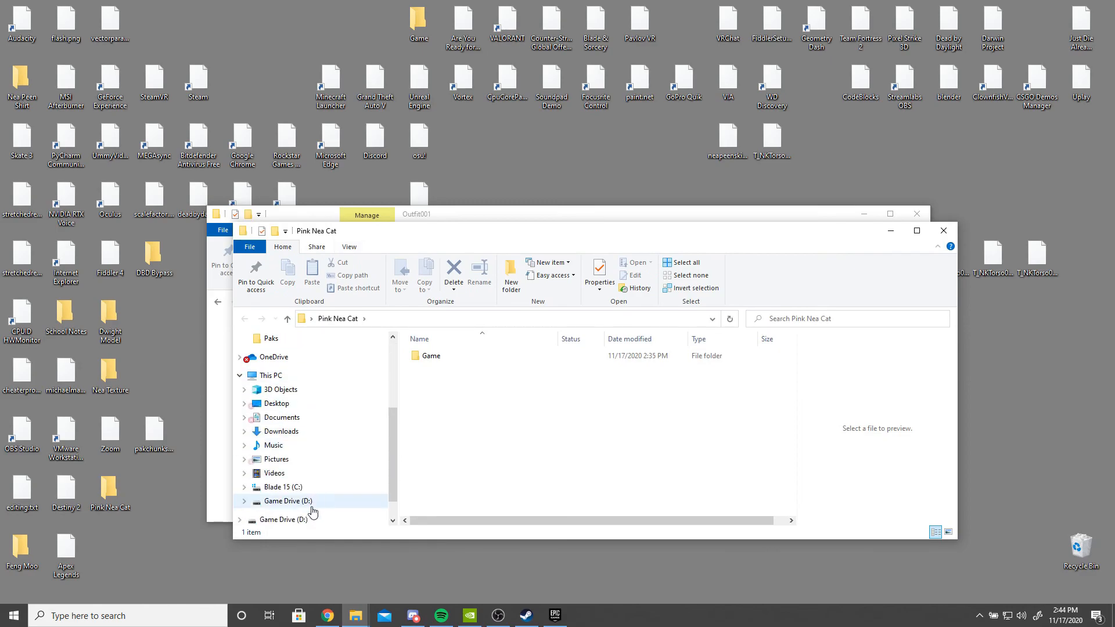
click(318, 469)
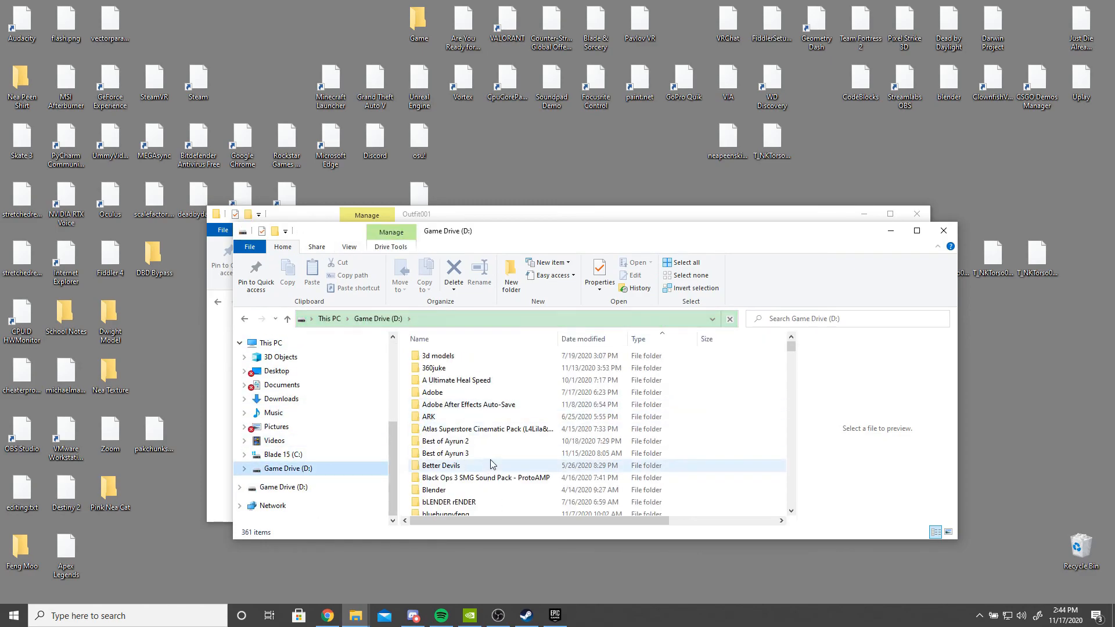
scroll(491, 461, down, 3)
scroll(490, 450, up, 2)
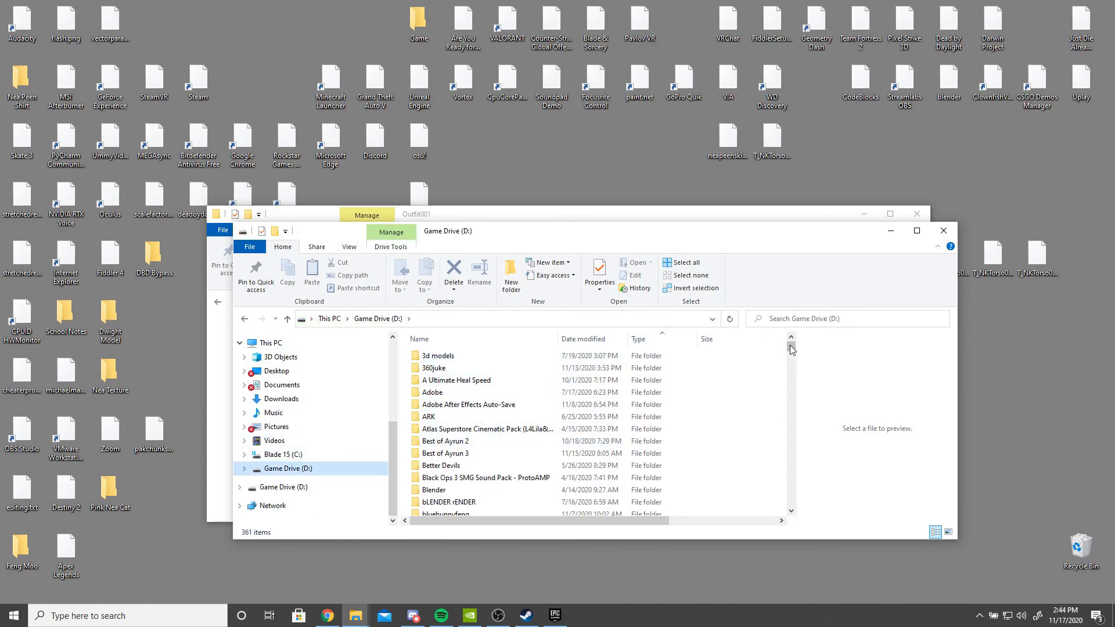
drag(789, 344, 789, 352)
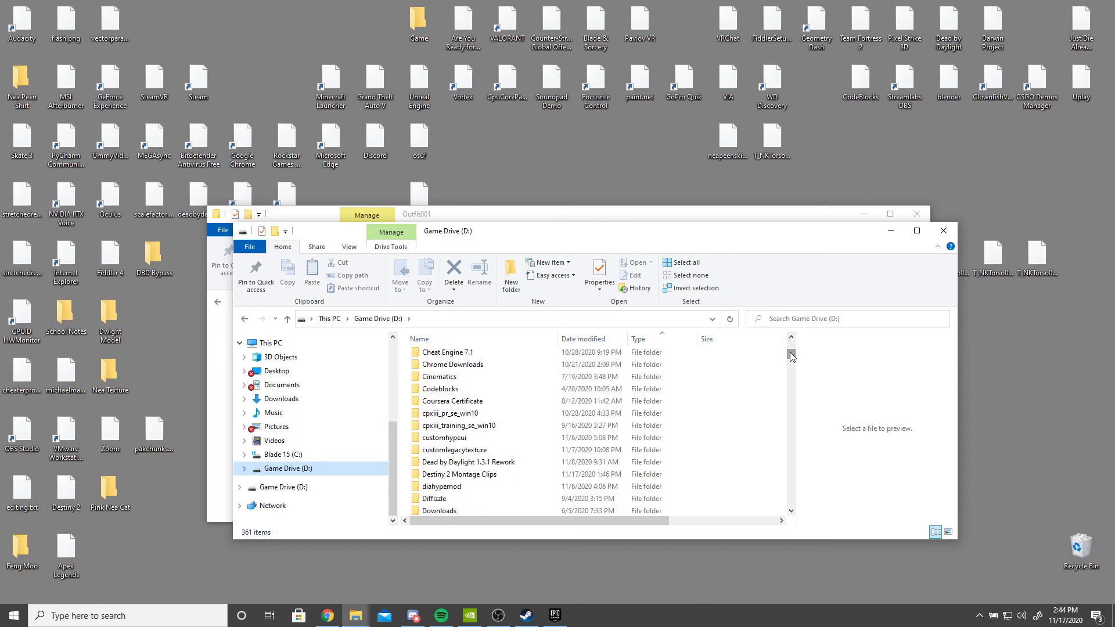
scroll(324, 443, up, 4)
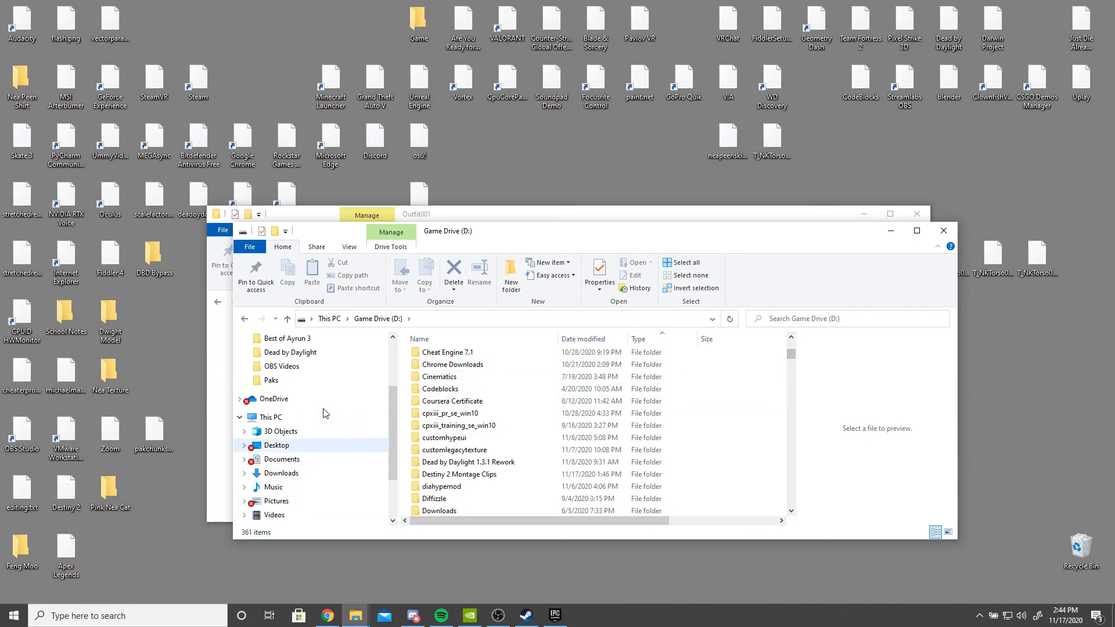
click(286, 389)
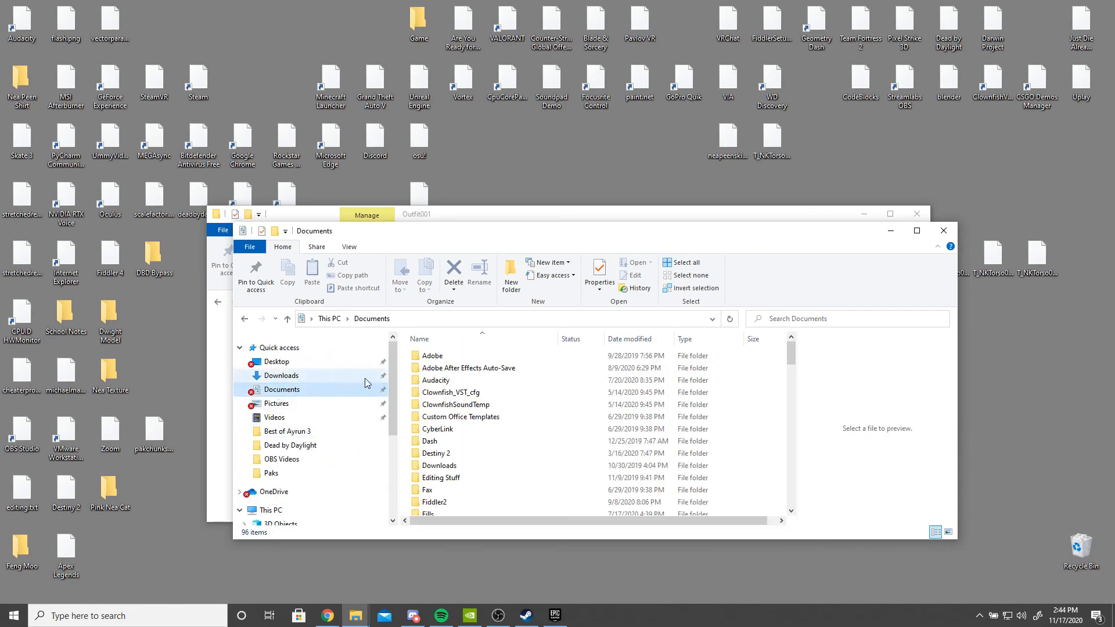
scroll(470, 434, down, 3)
scroll(473, 435, down, 2)
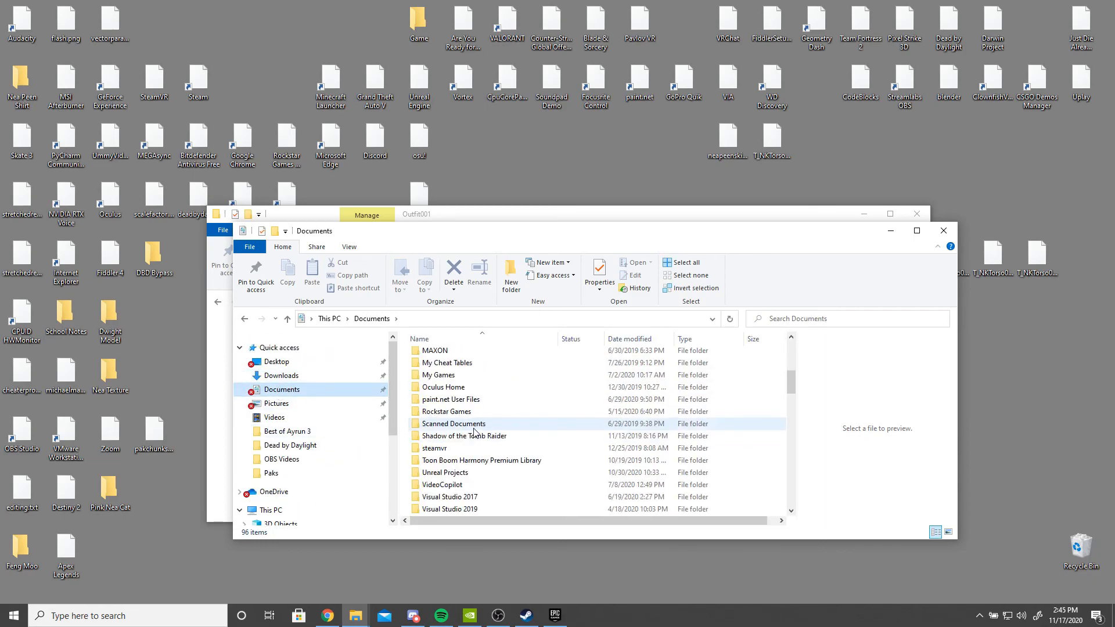
double_click(483, 473)
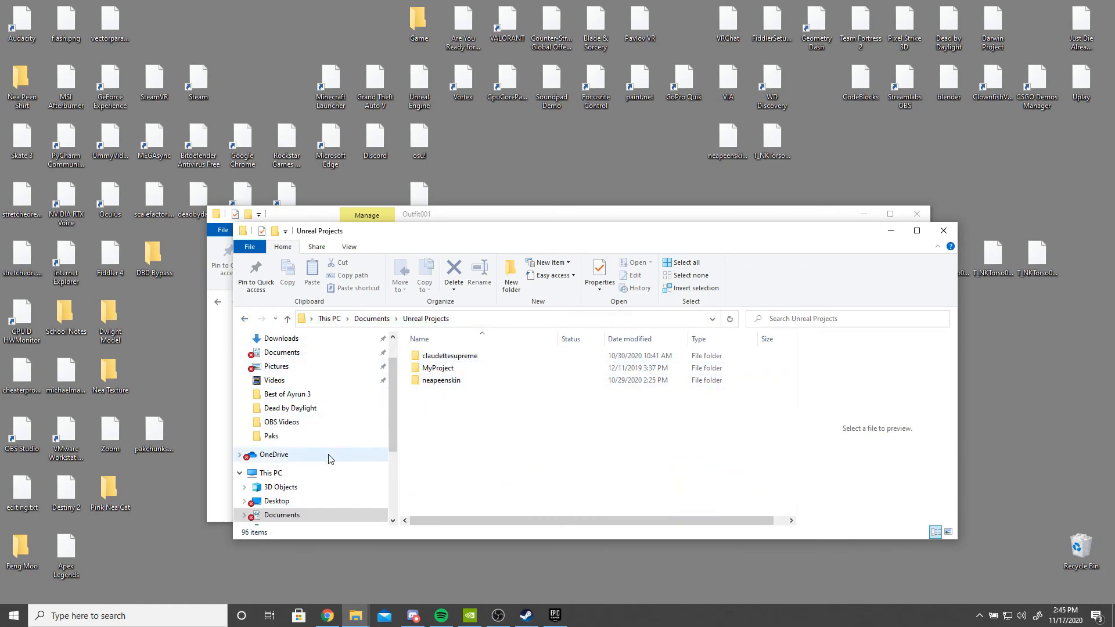
- Open the neapinkkat project folder on Game Drive (D:)
scroll(293, 495, down, 2)
click(290, 501)
scroll(490, 447, down, 2)
scroll(487, 456, down, 2)
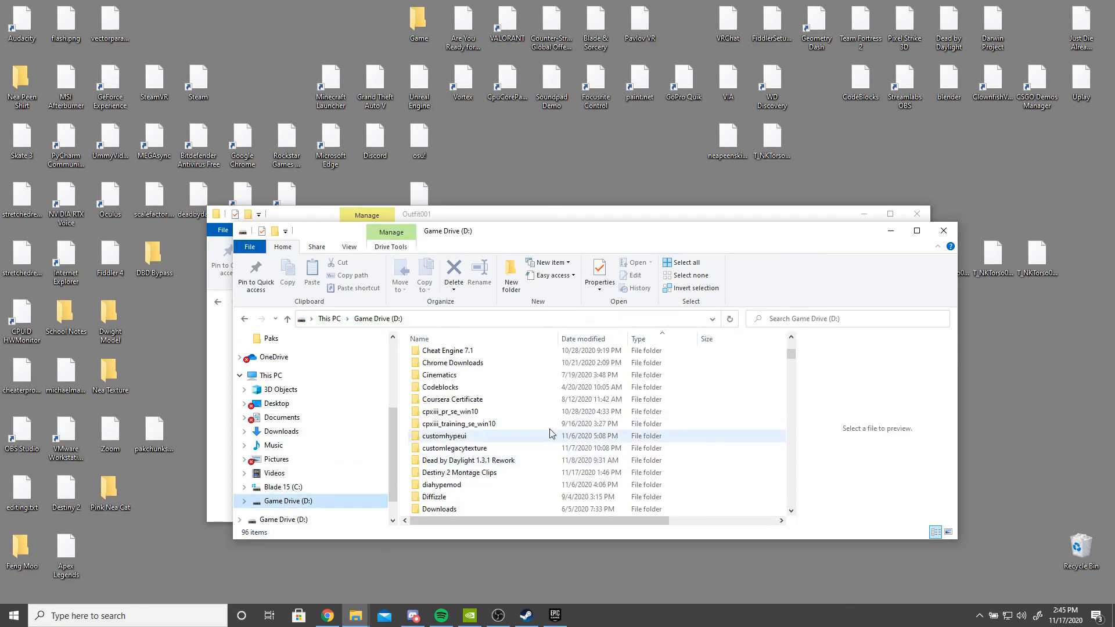
scroll(635, 439, down, 4)
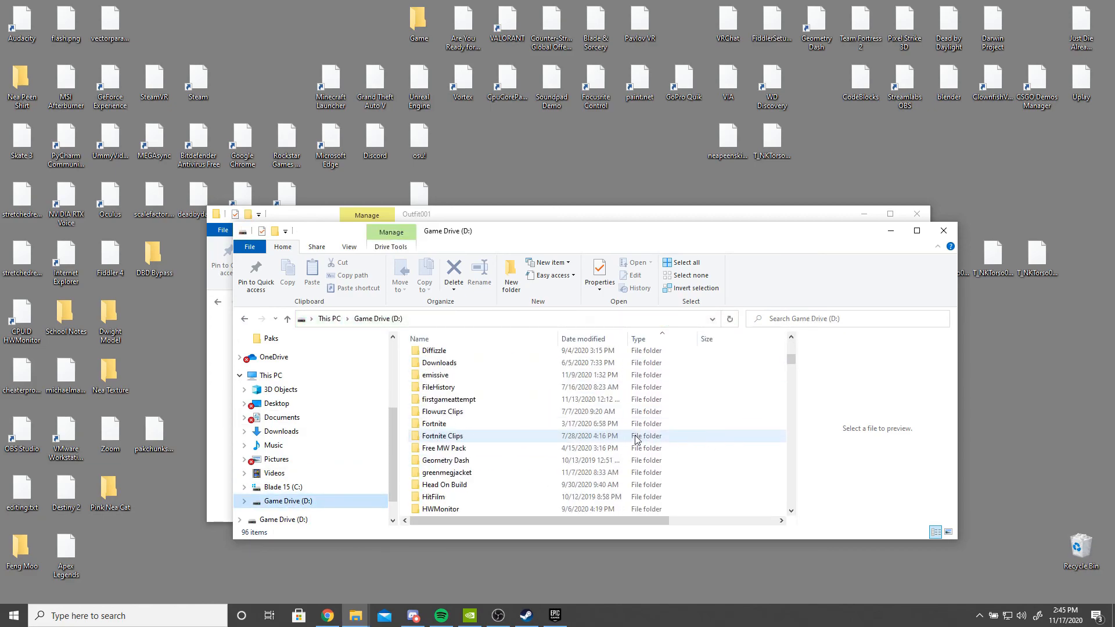
scroll(636, 440, down, 3)
scroll(587, 447, up, 3)
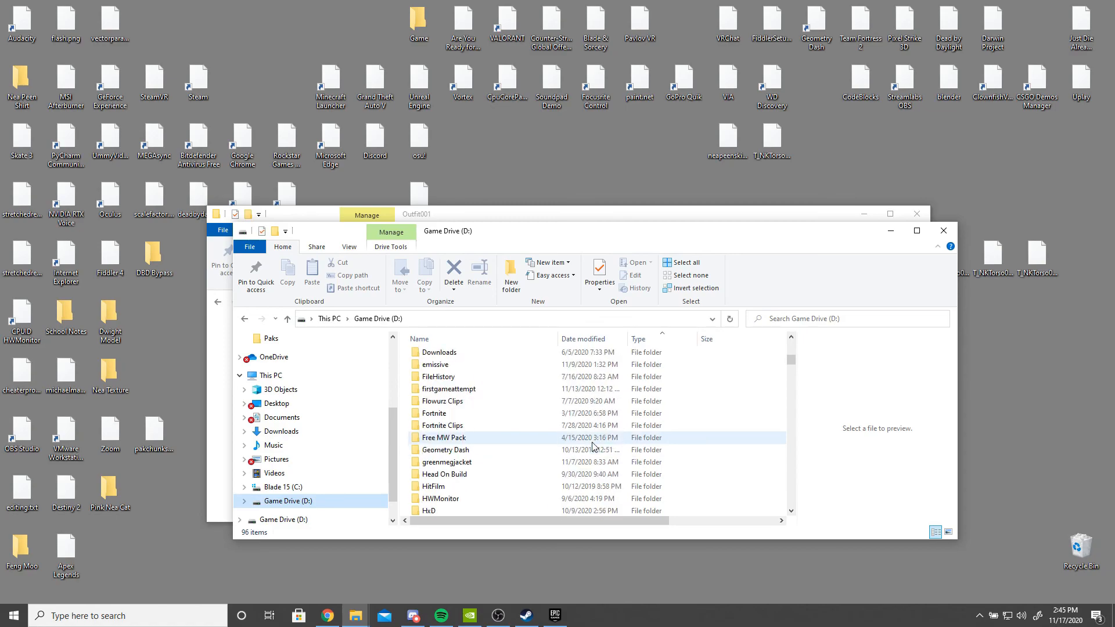
scroll(490, 447, down, 8)
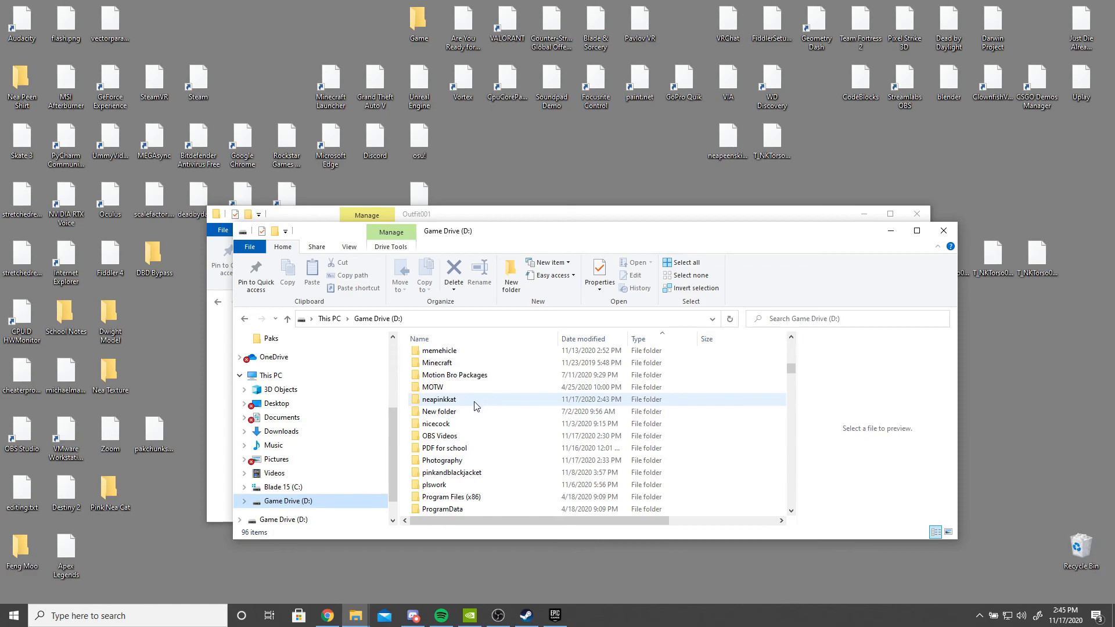
click(478, 401)
double_click(476, 402)
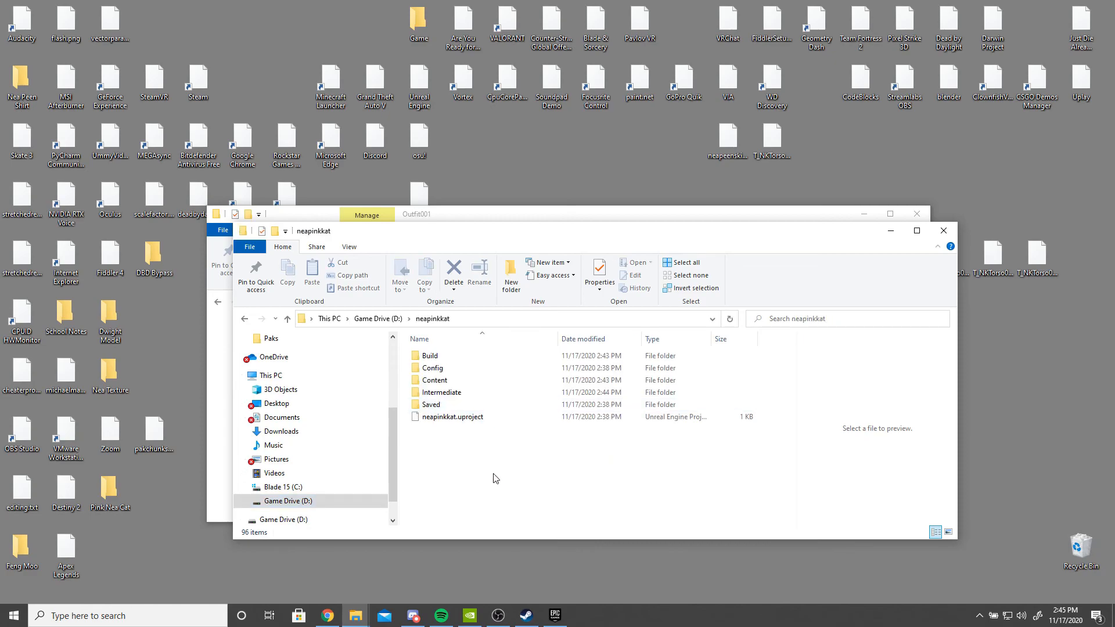
- Go to Saved > Cooked > WindowsNoEditor > neapinkkat > Content > greencat and select greencustomcat.ubulk
double_click(448, 404)
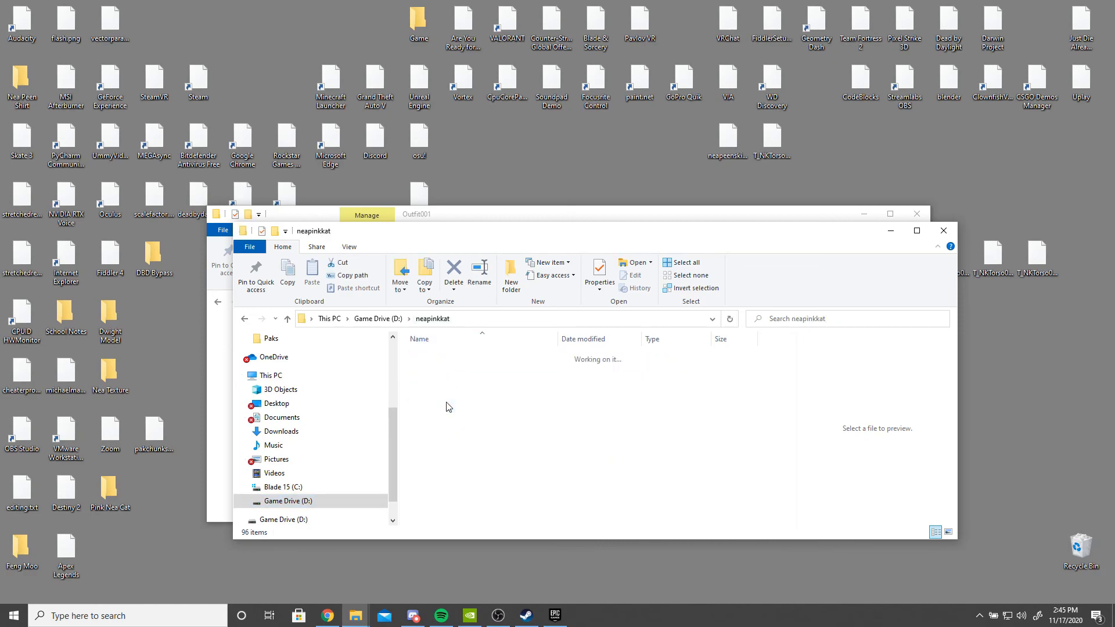
double_click(456, 405)
click(464, 357)
double_click(464, 357)
double_click(448, 372)
double_click(449, 361)
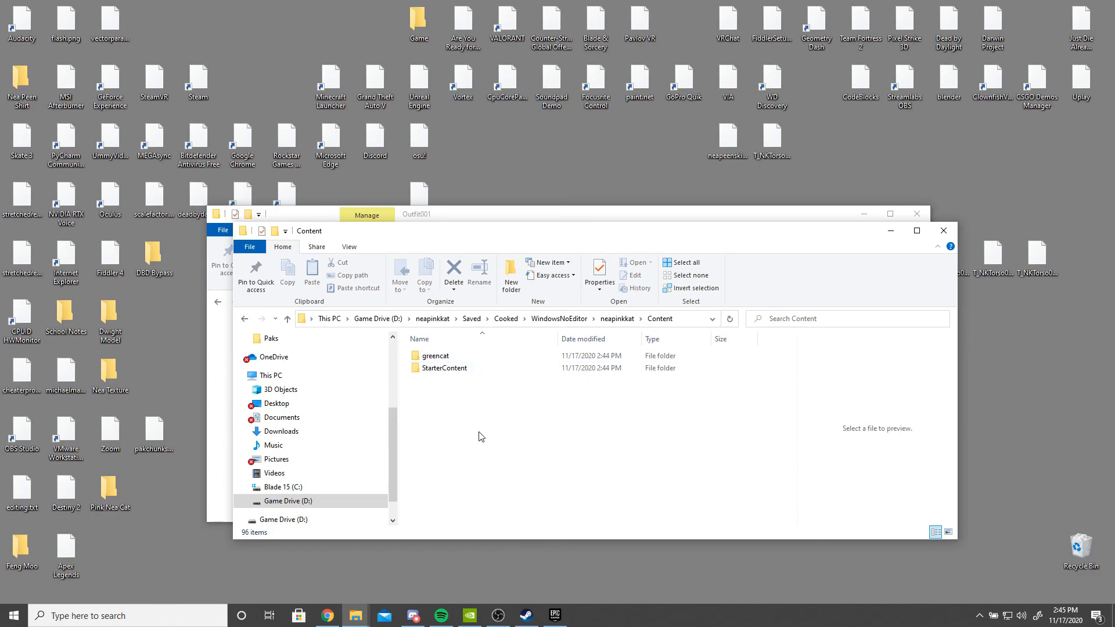
double_click(461, 357)
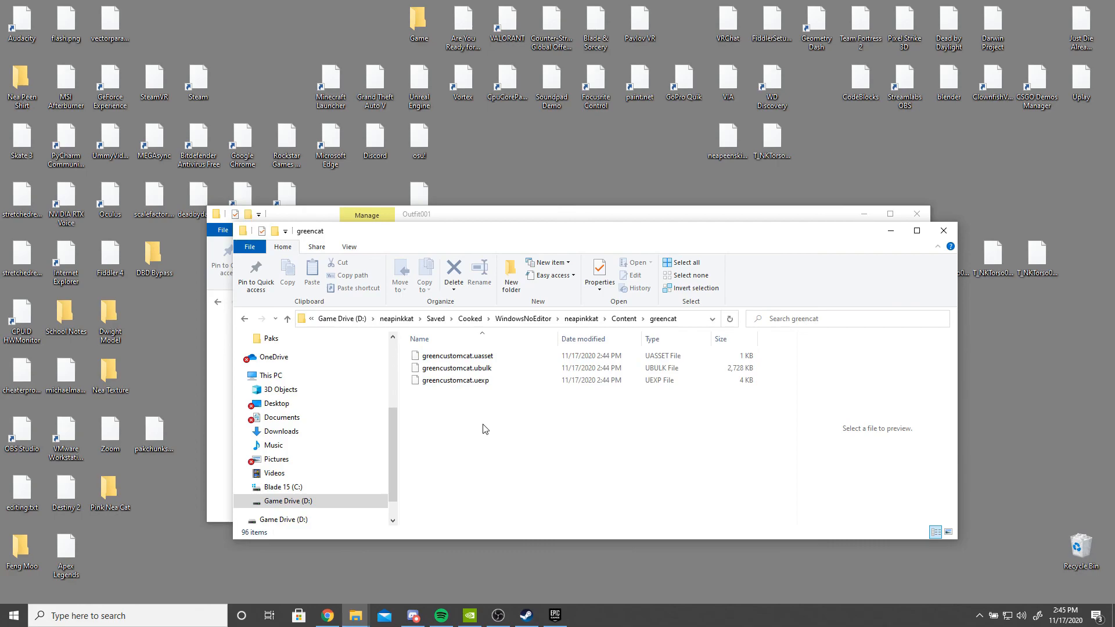
click(521, 368)
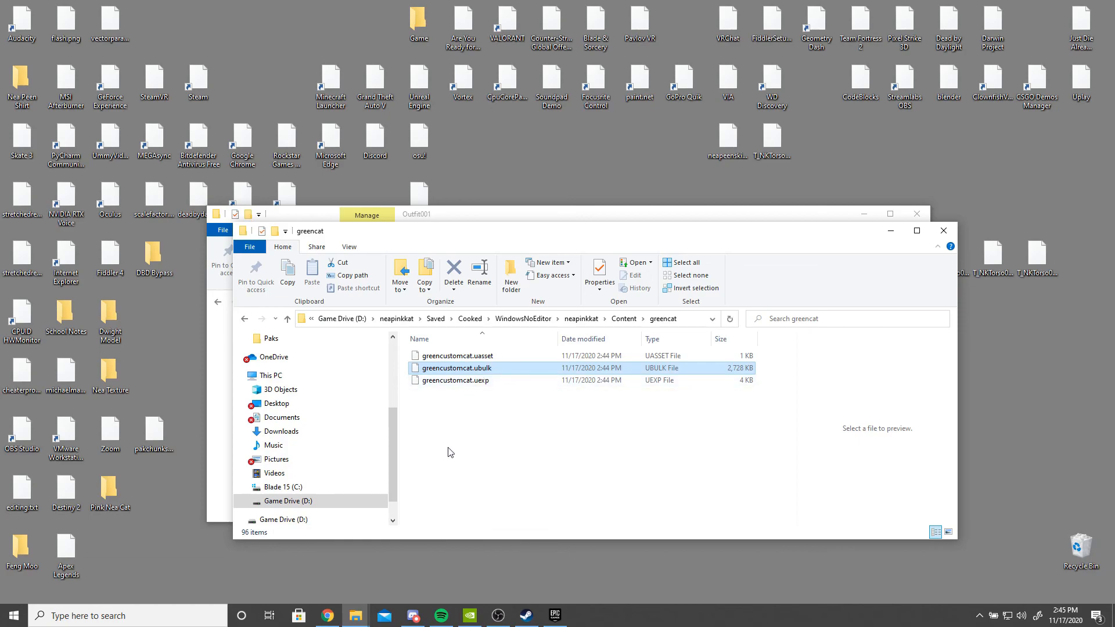
- Search for hxd and launch the HxD hex editor
click(84, 619)
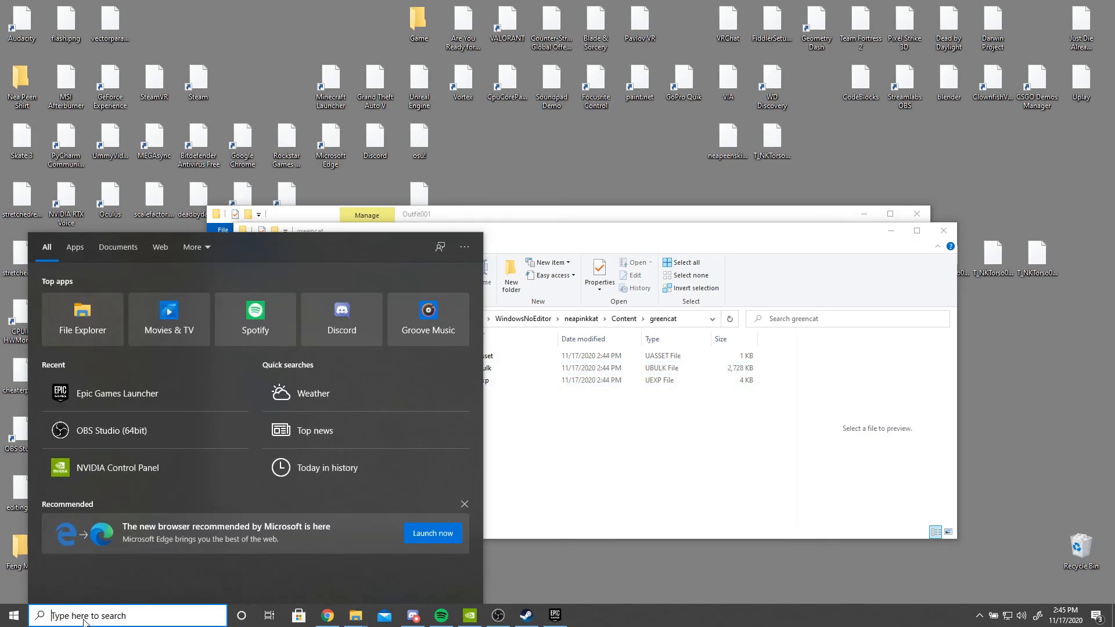
text(hxd)
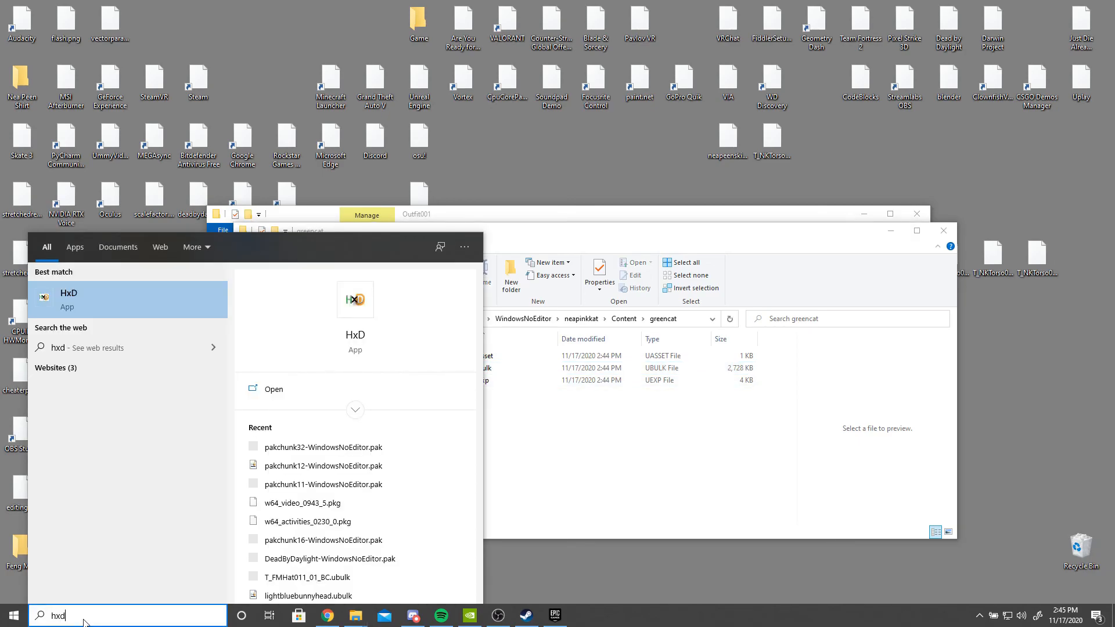
key(Return)
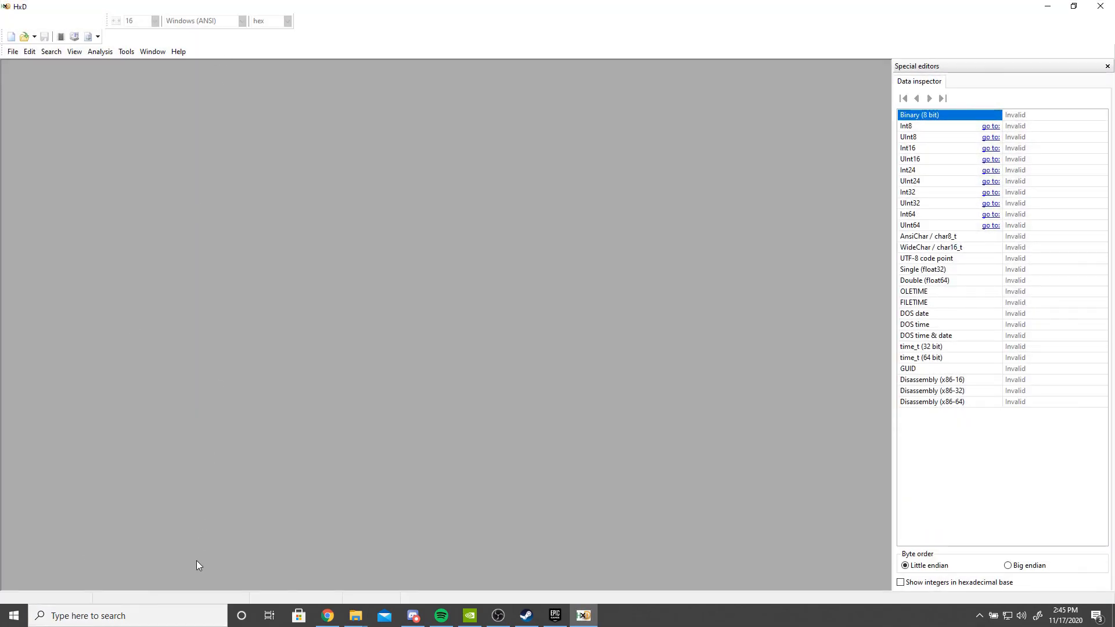
- Start opening a file in HxD and browse to Game Drive (D:) > SteamLibrary > steamapps
click(12, 52)
click(23, 75)
scroll(244, 215, down, 2)
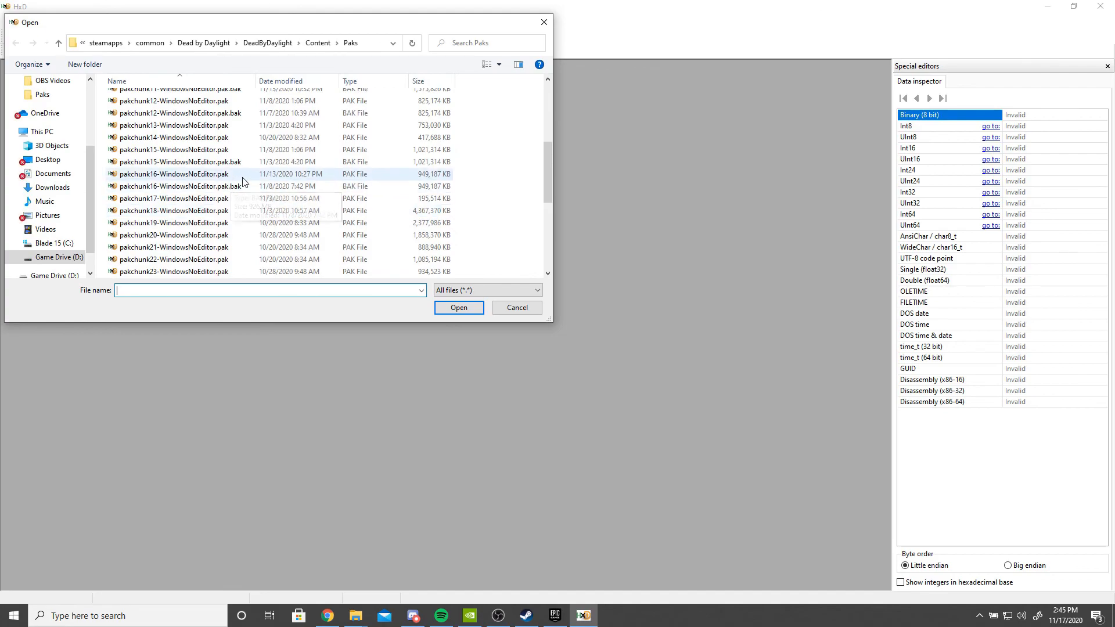
click(48, 257)
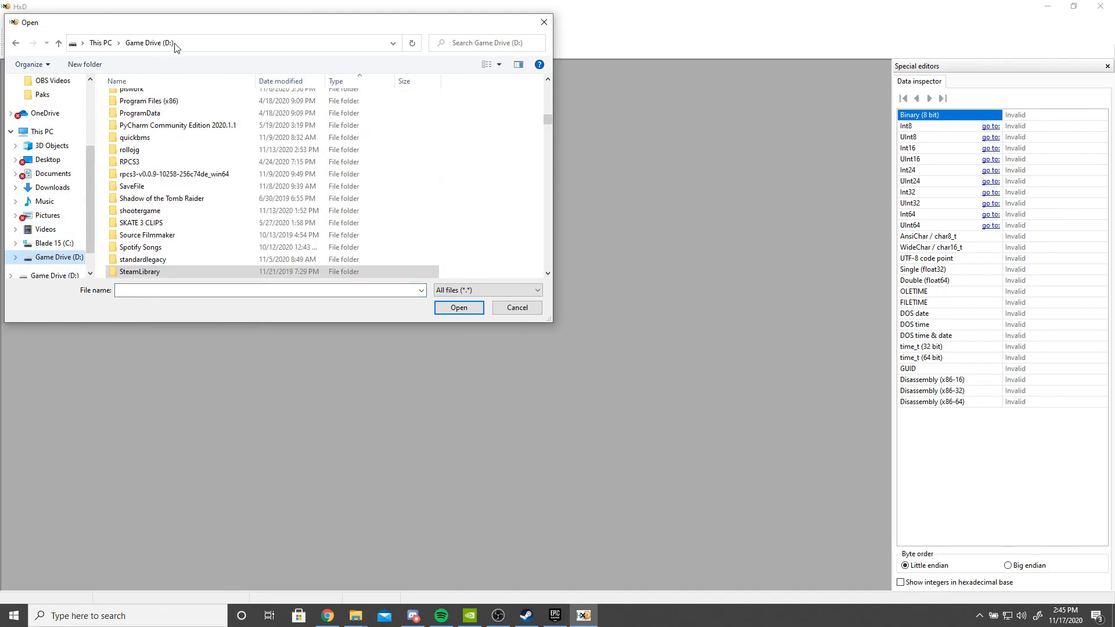
drag(174, 15, 270, 89)
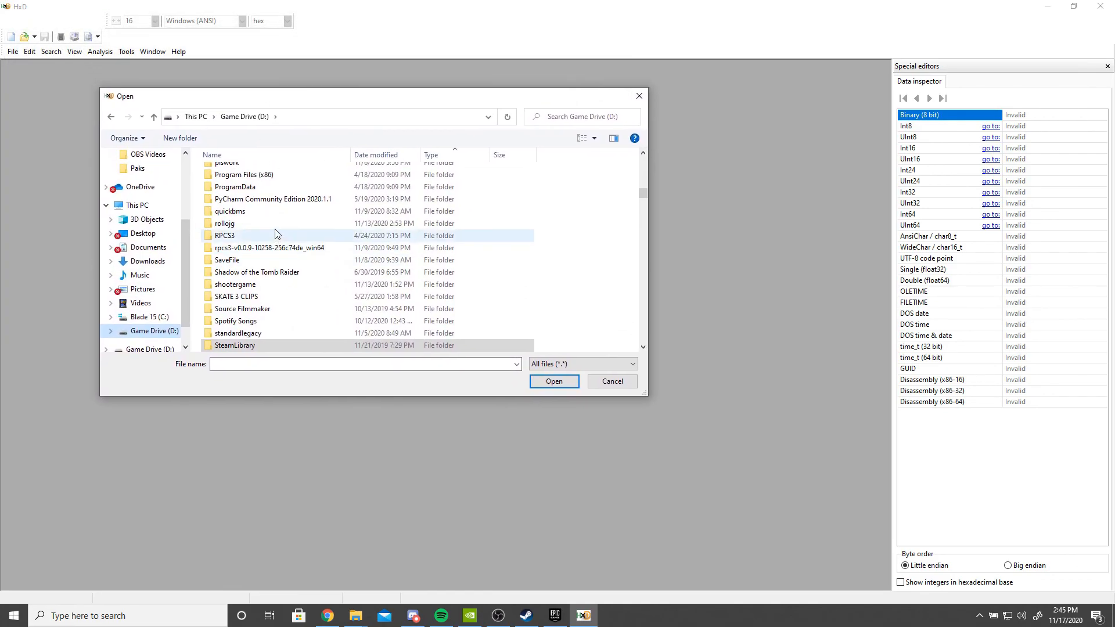
scroll(288, 308, down, 1)
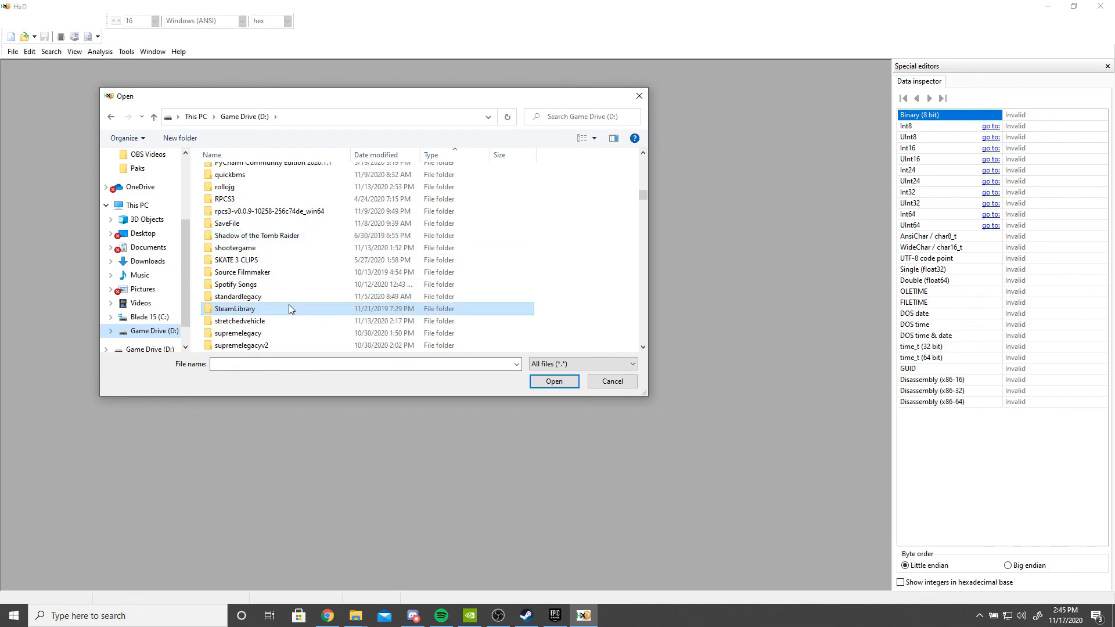
double_click(251, 315)
double_click(244, 185)
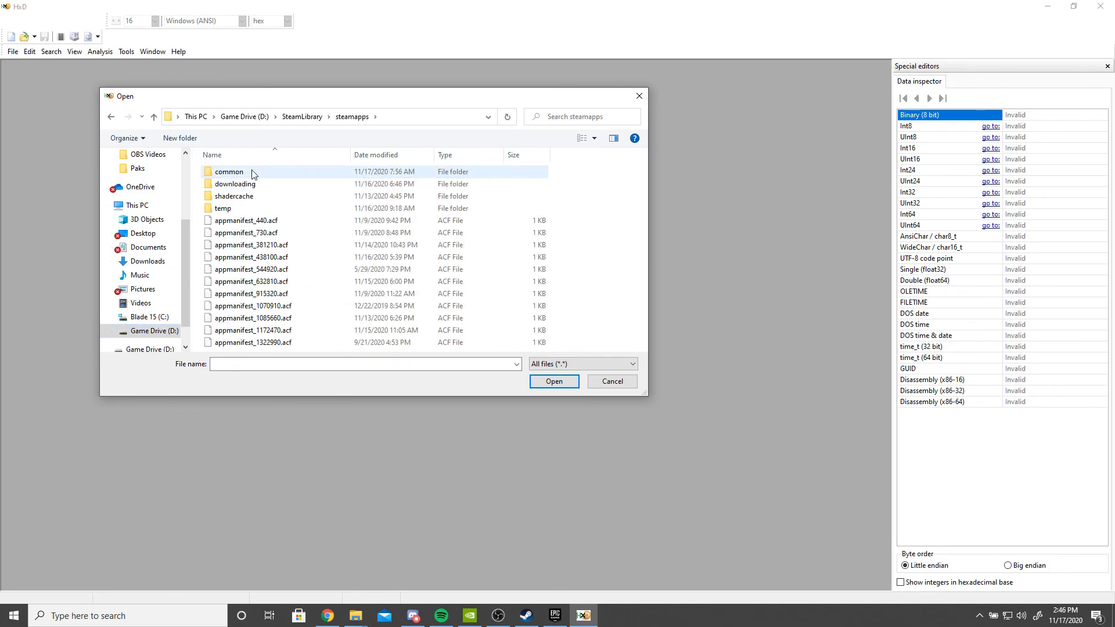
- Browse to common > Dead by Daylight > DeadByDaylight > Content > Paks and open pakchunk16-WindowsNoEditor.pak
double_click(252, 174)
double_click(261, 220)
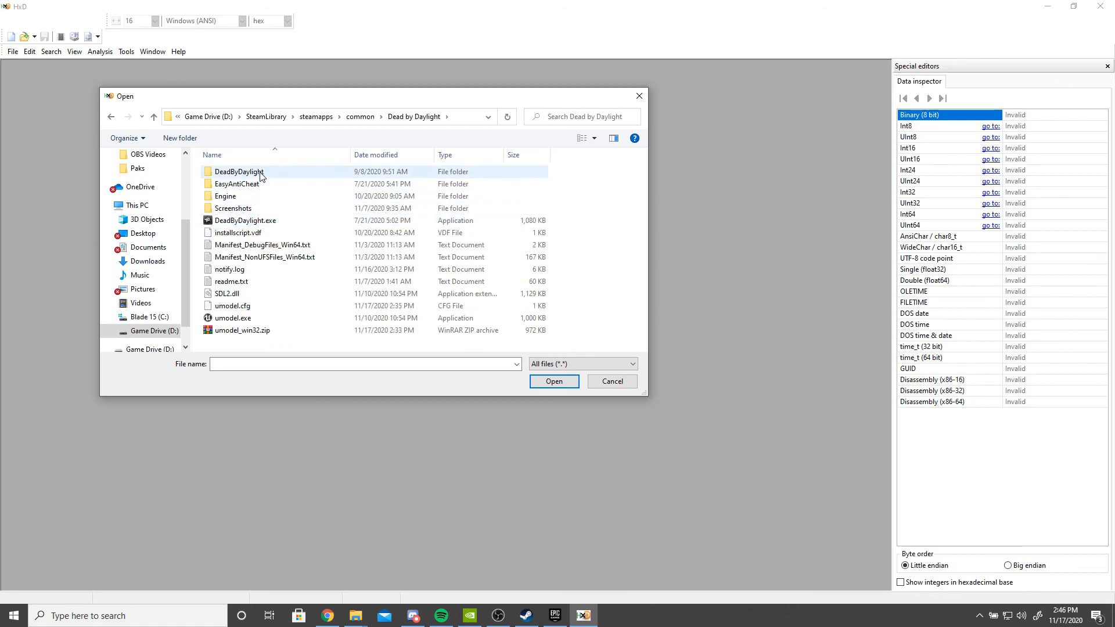
double_click(259, 173)
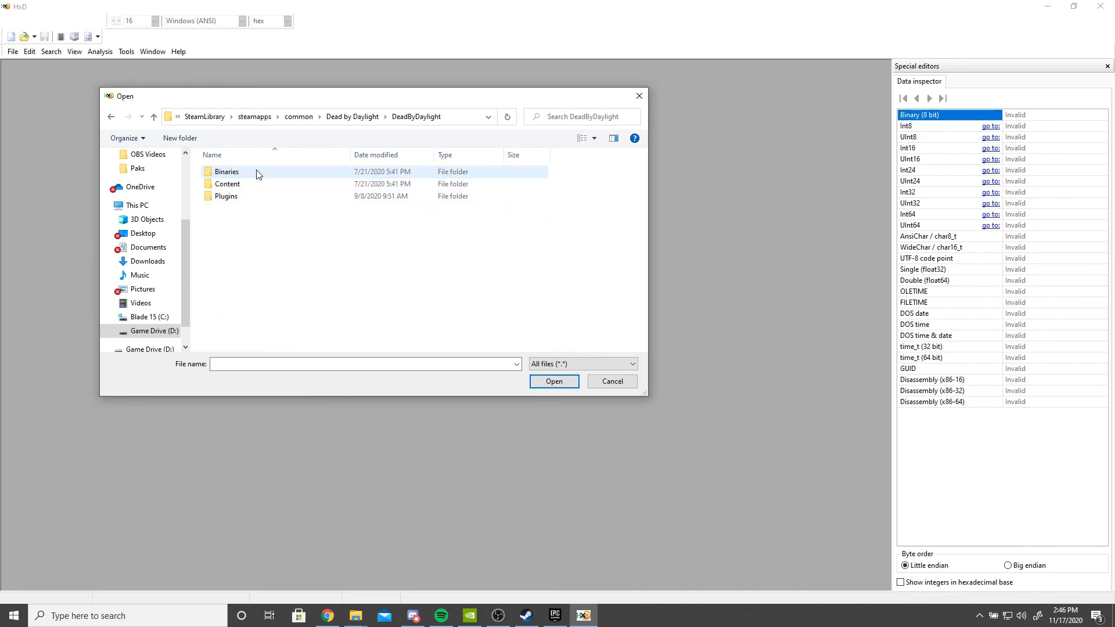
click(352, 116)
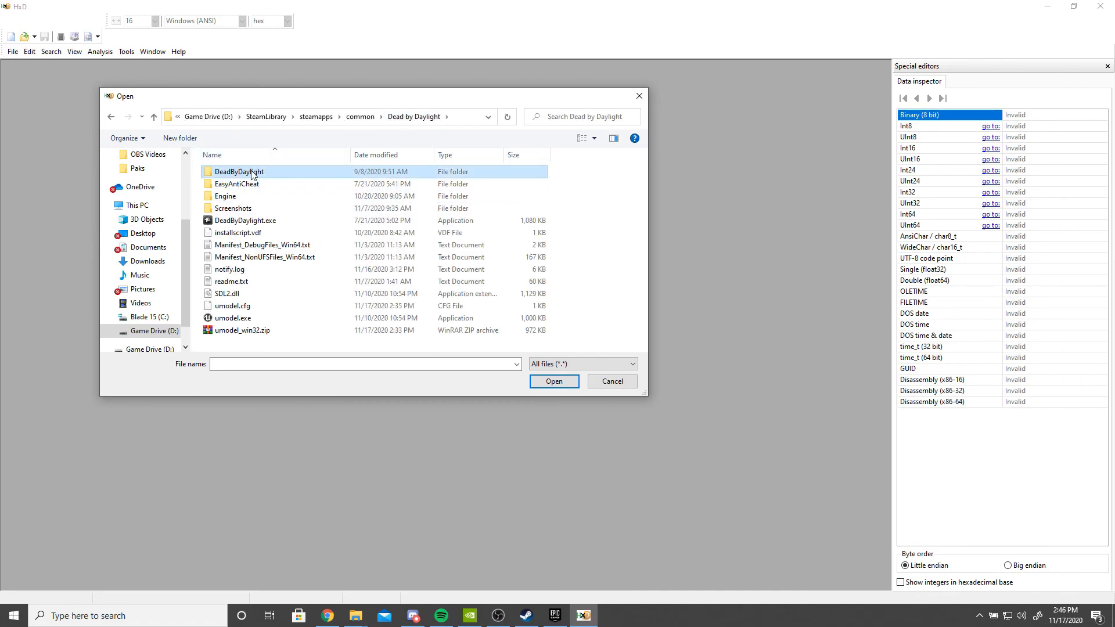
double_click(254, 173)
double_click(241, 184)
double_click(242, 185)
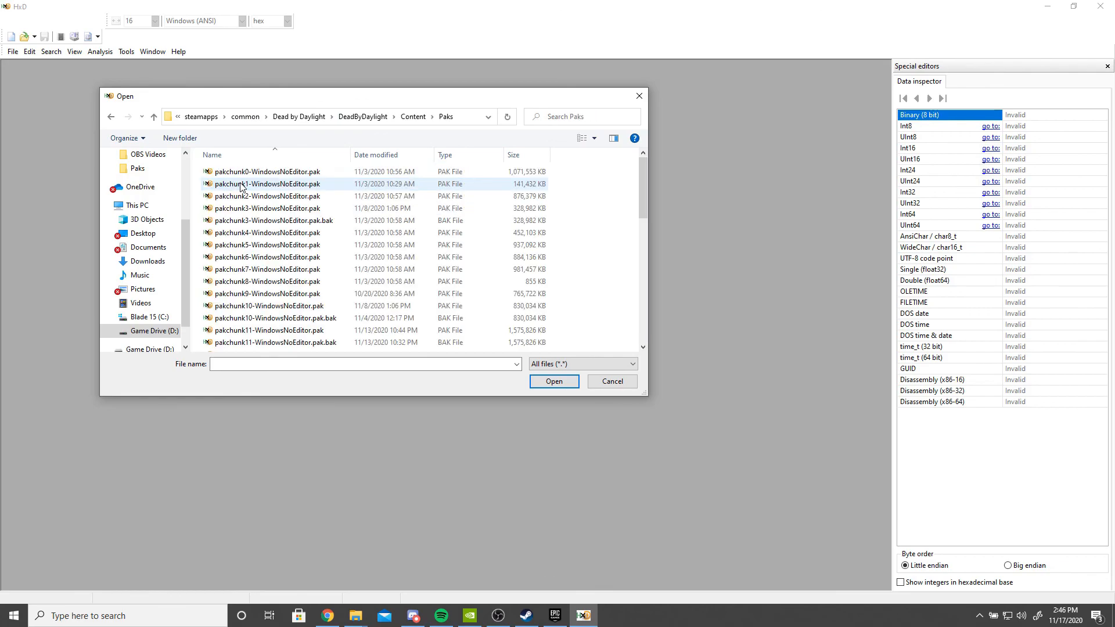
drag(640, 191, 641, 220)
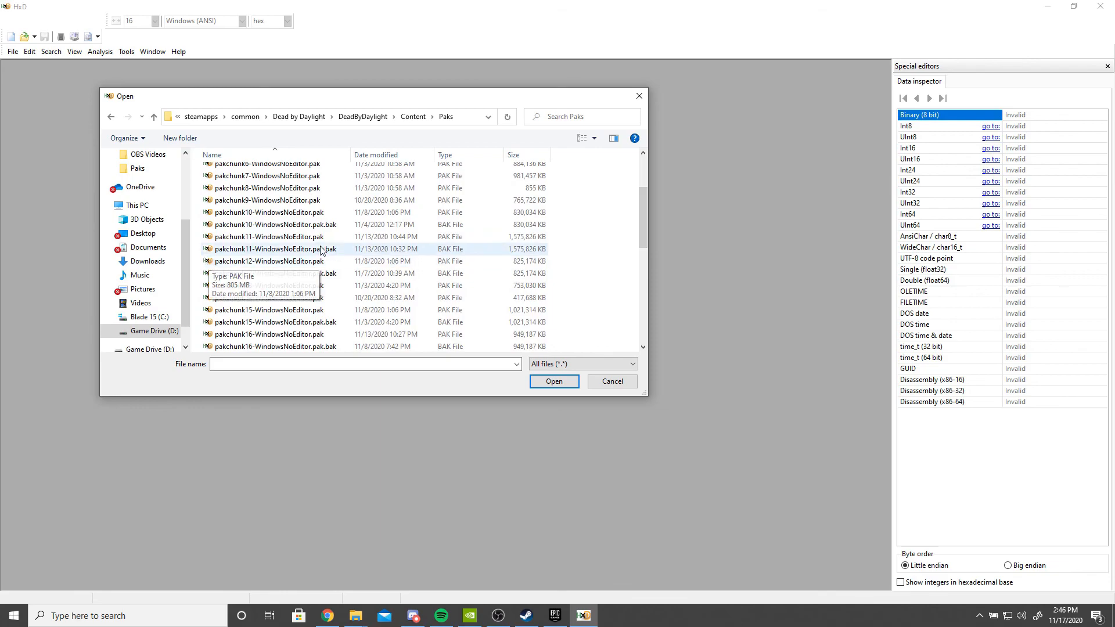
scroll(424, 257, down, 1)
scroll(324, 267, down, 8)
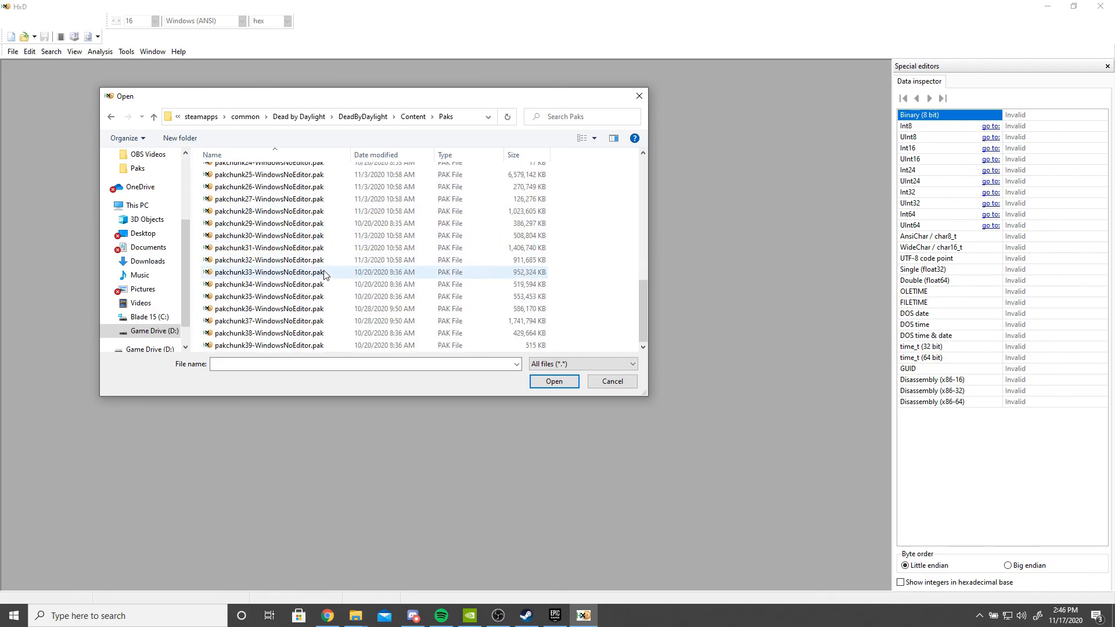
scroll(324, 272, up, 8)
scroll(336, 295, down, 1)
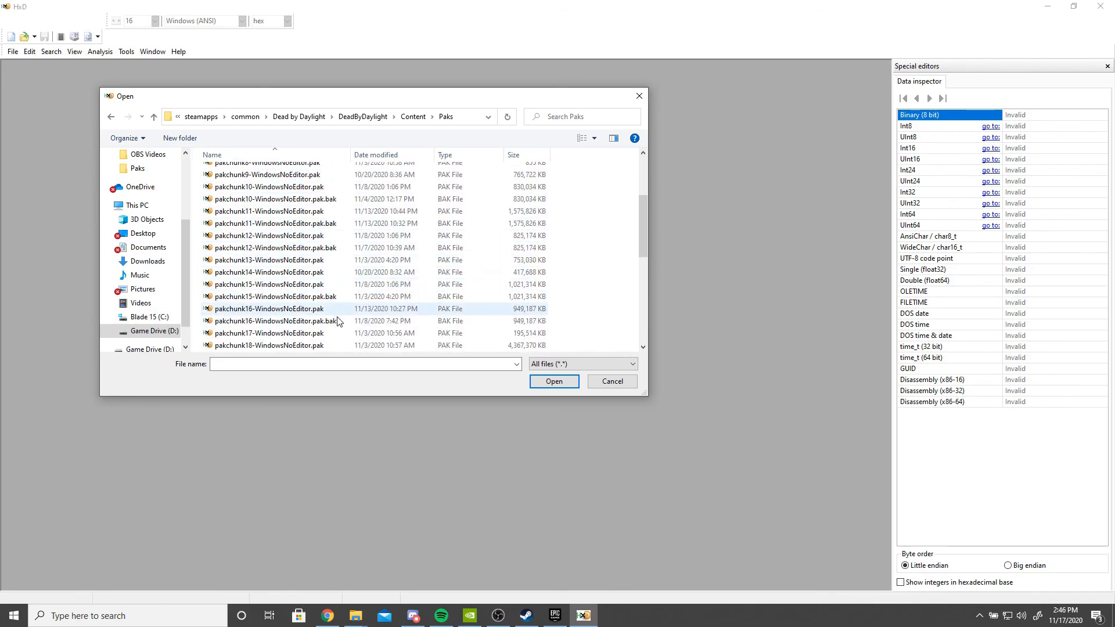
click(330, 312)
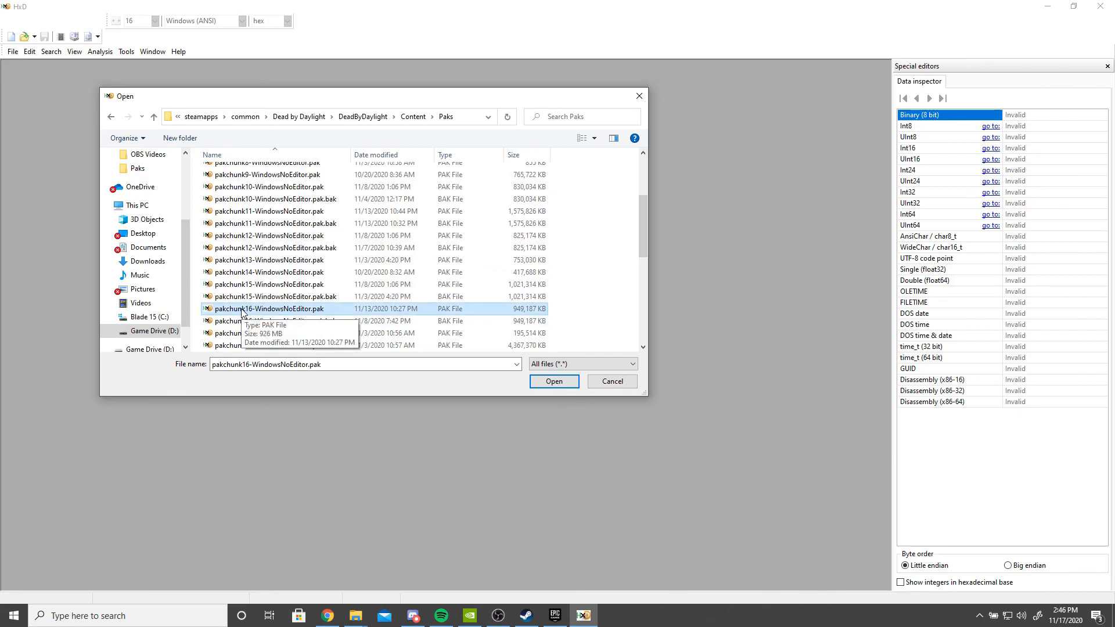
click(551, 383)
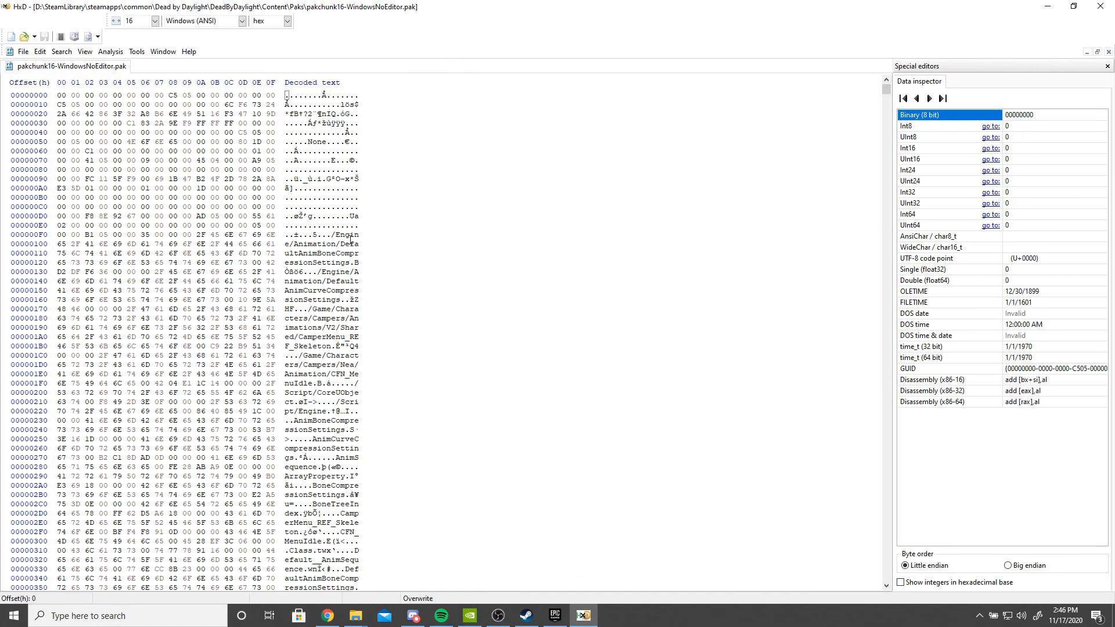
drag(341, 365, 355, 365)
click(355, 365)
click(286, 96)
click(101, 616)
text(pak)
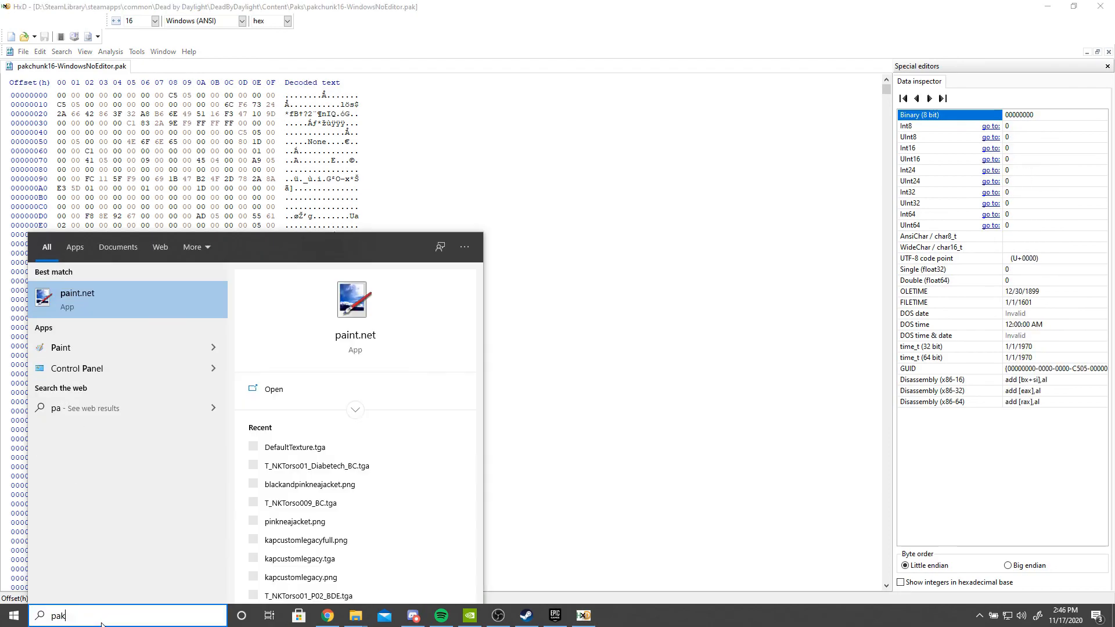
key(Return)
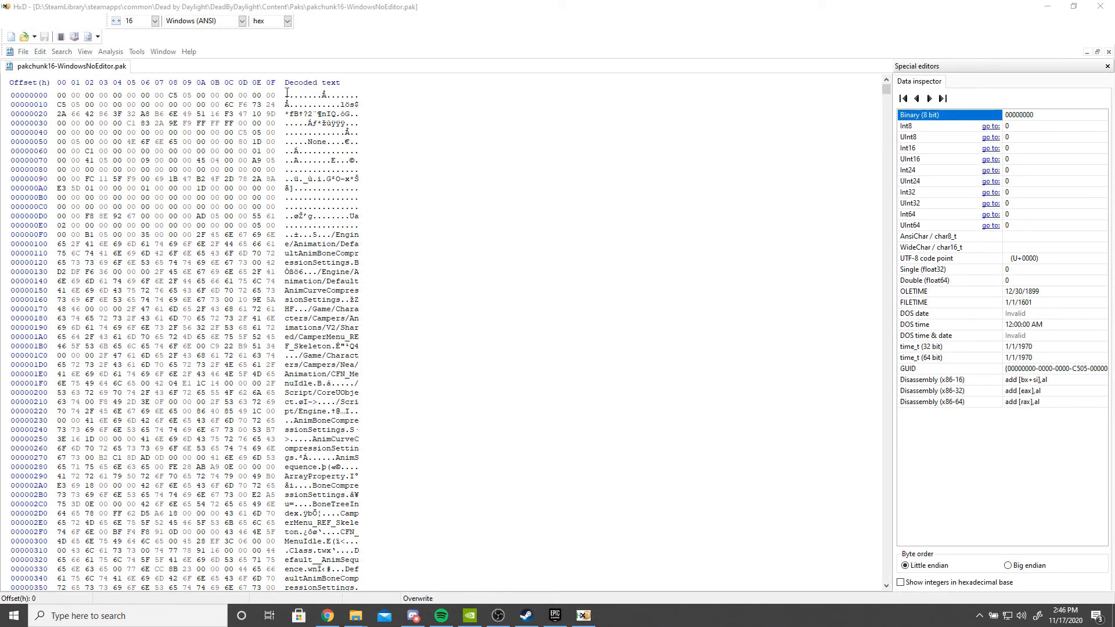
click(286, 93)
- Open greencustomcat.ubulk from the cooked greencat folder in HxD as a second tab
mouse_move(360, 619)
click(404, 573)
click(497, 373)
click(498, 372)
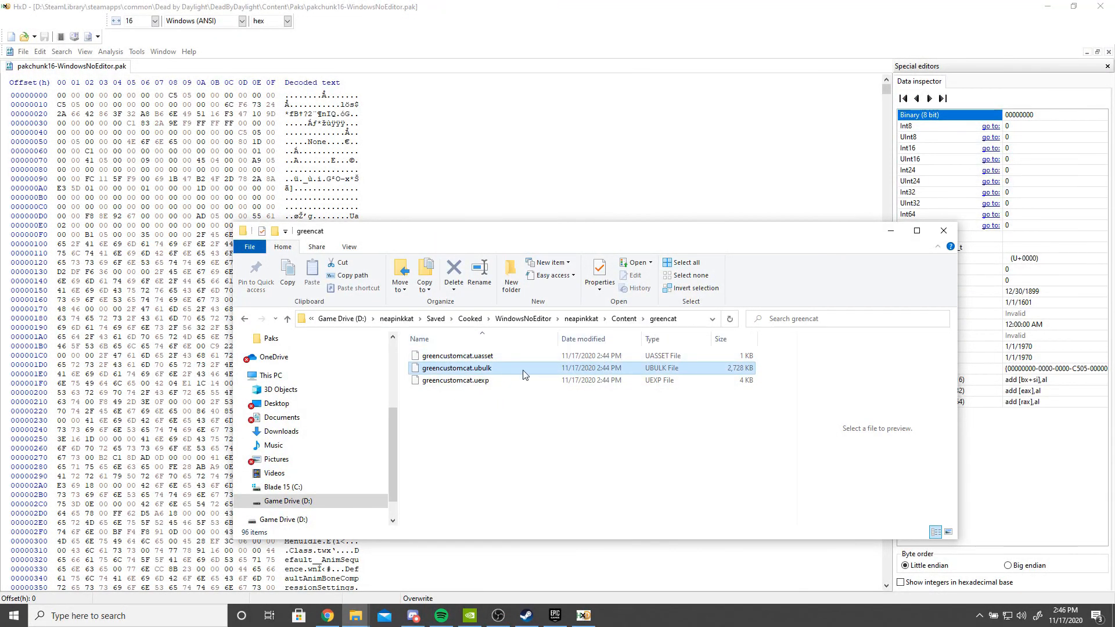
drag(172, 107, 170, 106)
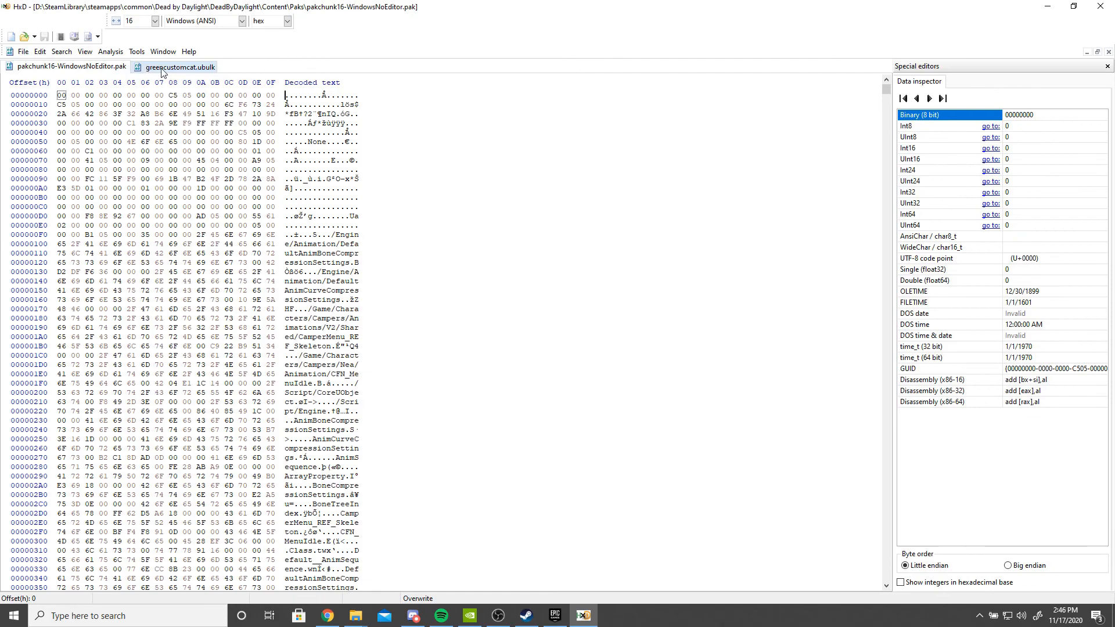
- Open the original T_NKTorso001_01_BC.ubulk from the Outfit001 textures folder in HxD as a third tab
mouse_move(355, 617)
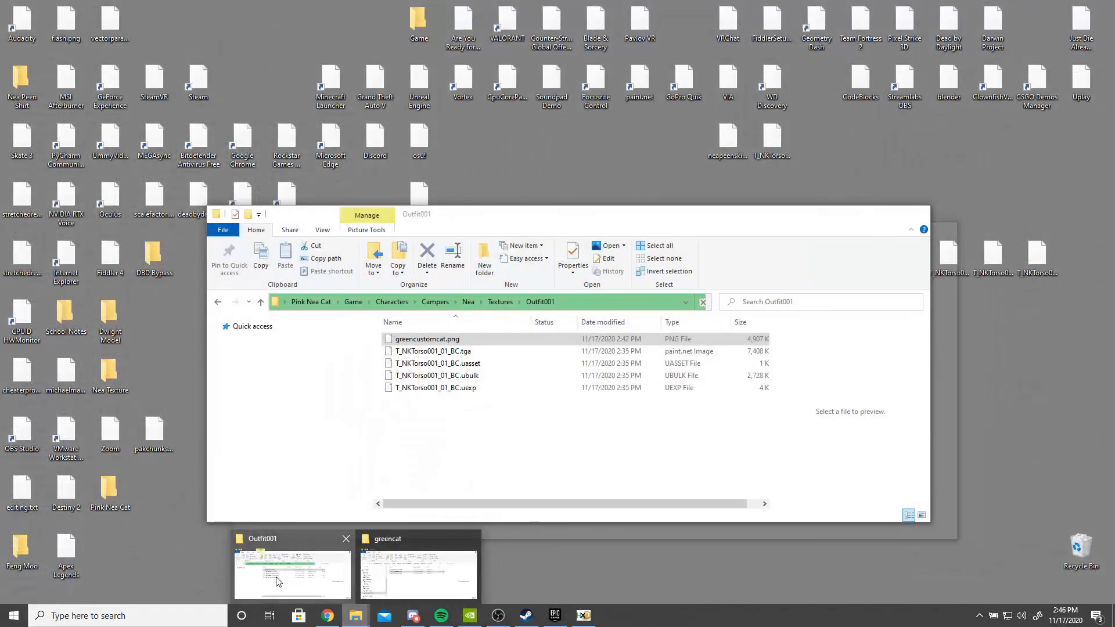
click(290, 572)
drag(447, 210, 530, 200)
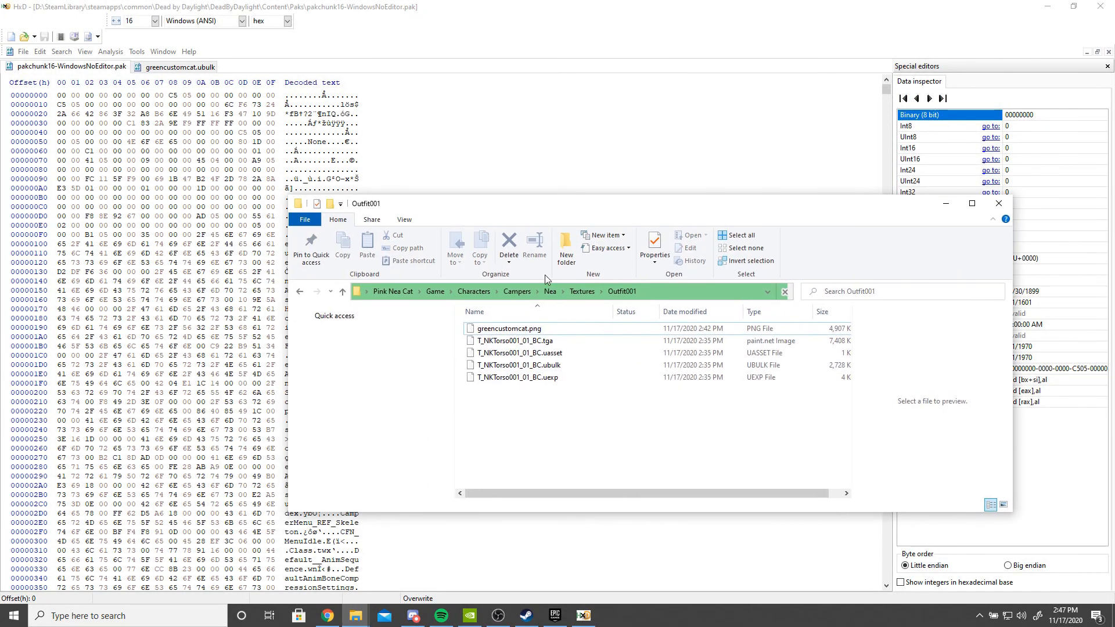
click(570, 392)
click(567, 372)
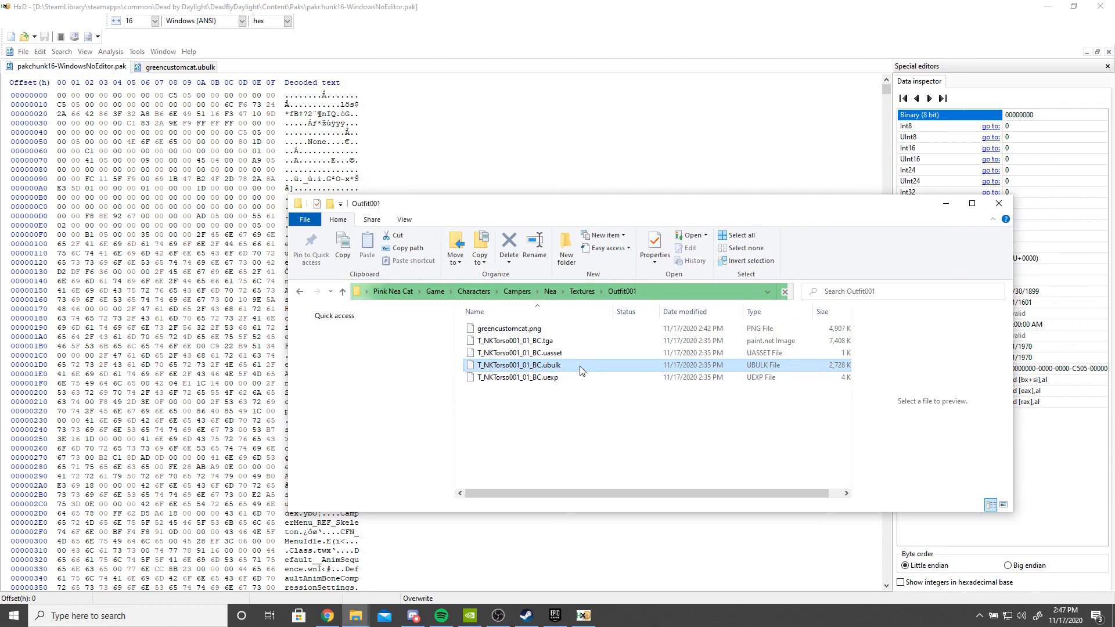
drag(581, 371, 195, 78)
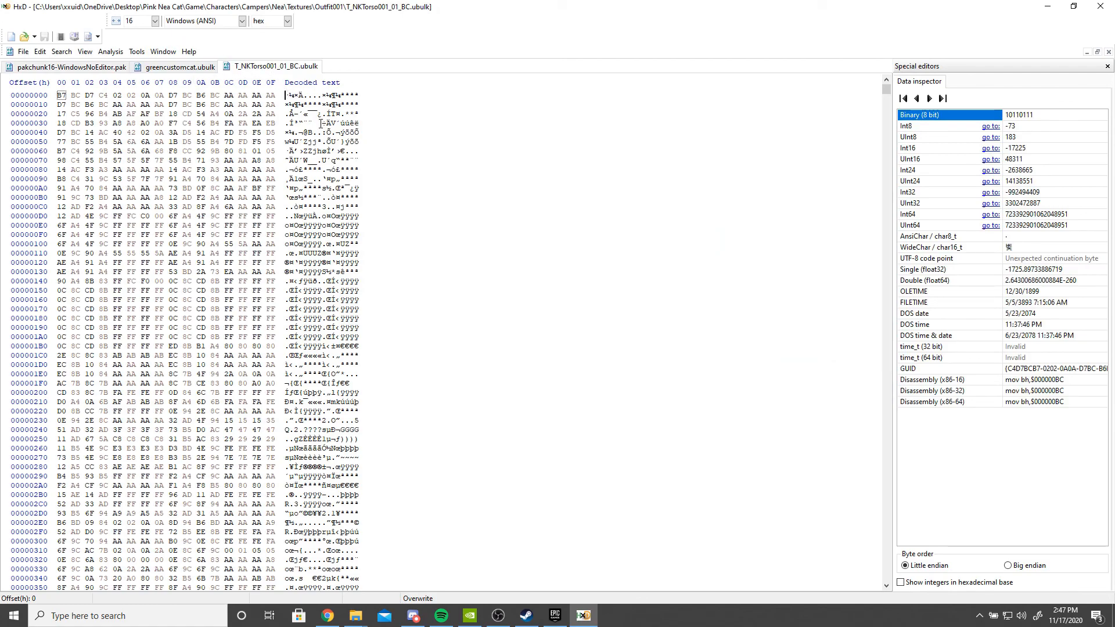
- Copy the opening bytes of the original torso ubulk and search the pak file for those hex values
drag(61, 94, 284, 580)
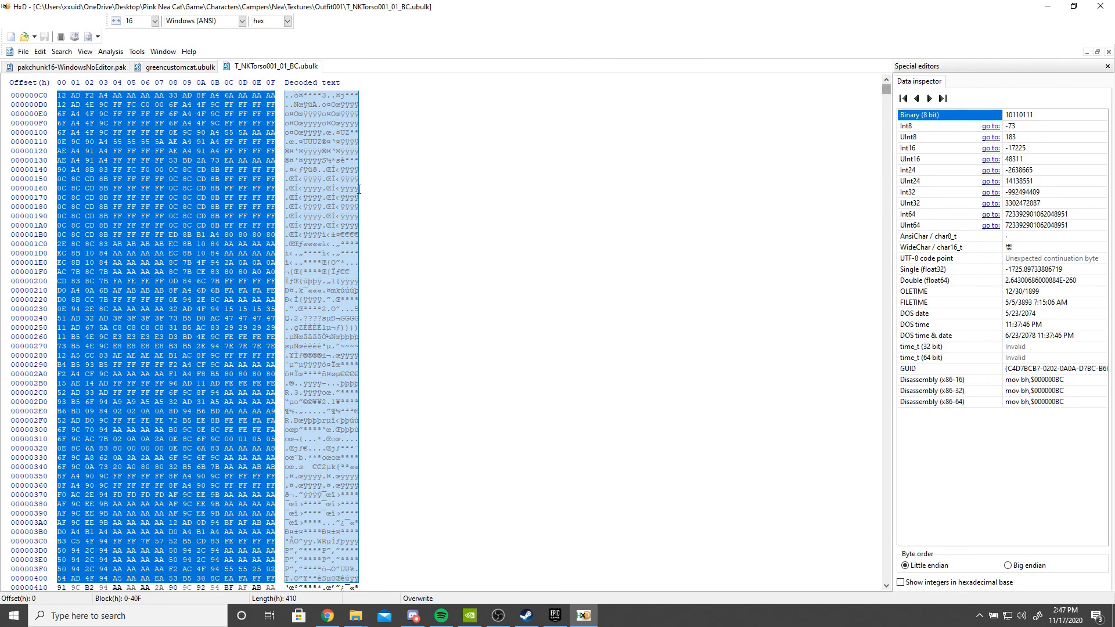
scroll(308, 226, up, 4)
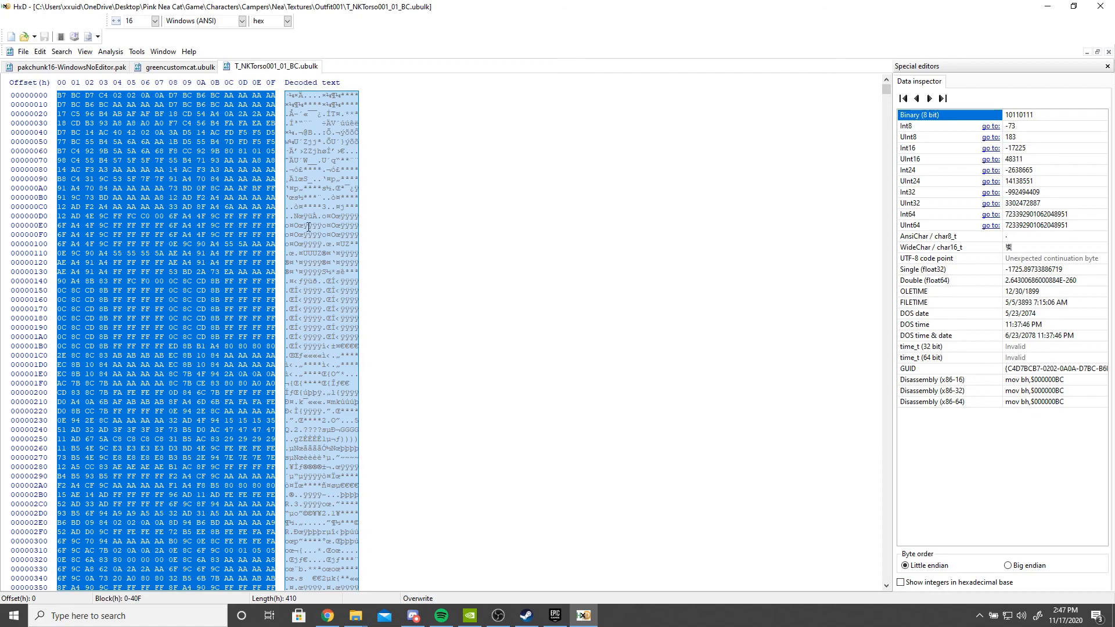
click(57, 67)
key(ctrl+f)
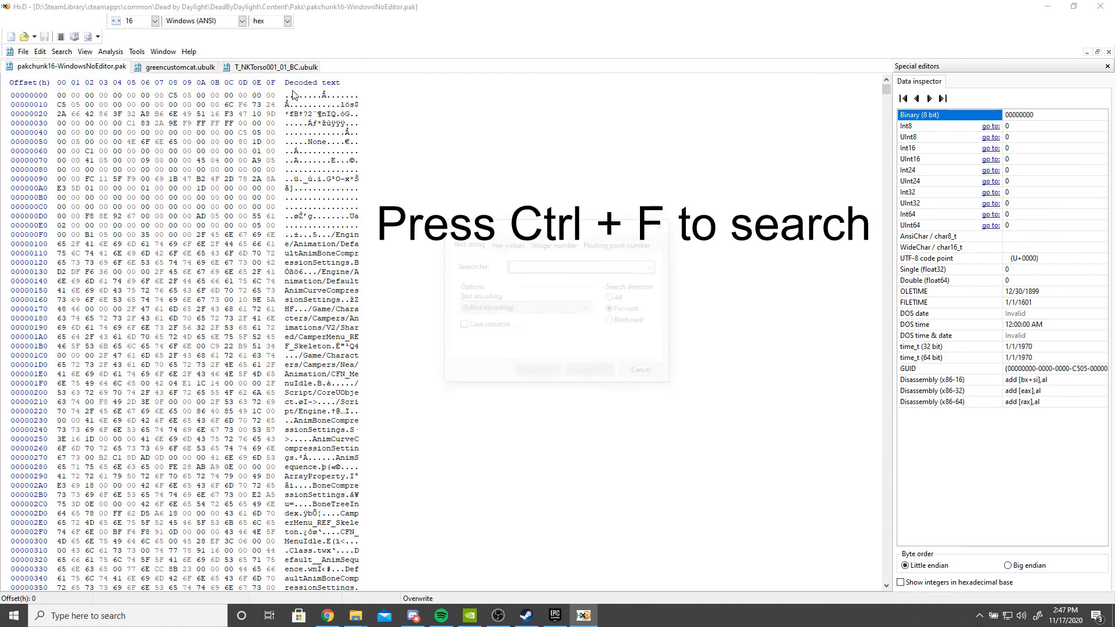
click(505, 243)
text(AD 4F 94 A5 AA AA EA 53 B5 30 8C EA FA FF FF)
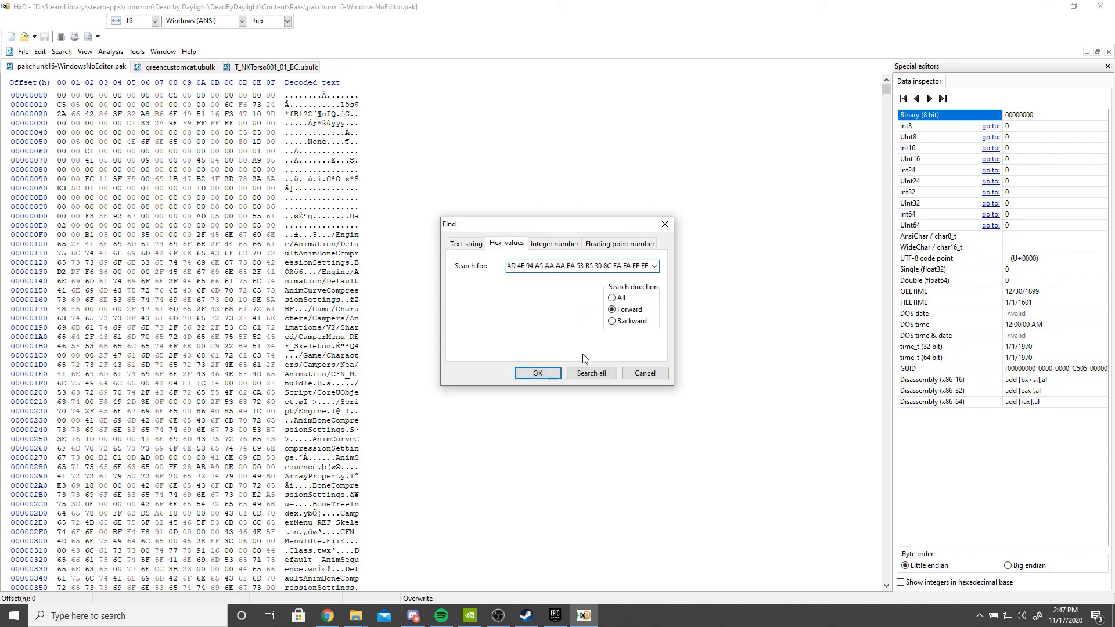
click(538, 373)
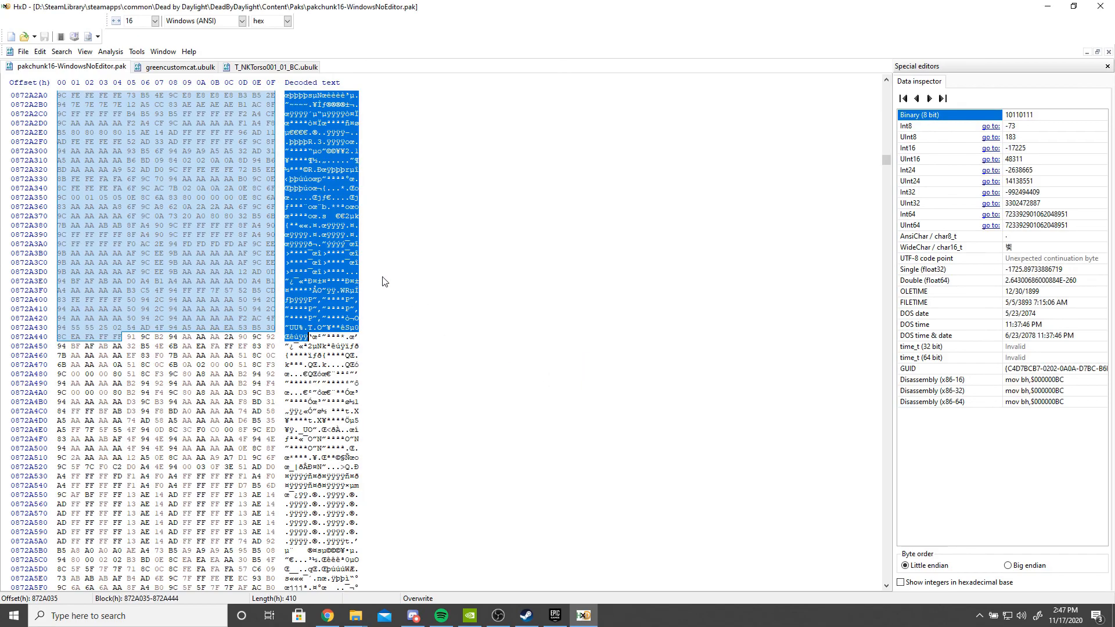
- Select a block in the pak starting at the found texture data, with the same length as the original torso ubulk
scroll(345, 273, up, 7)
scroll(319, 238, up, 4)
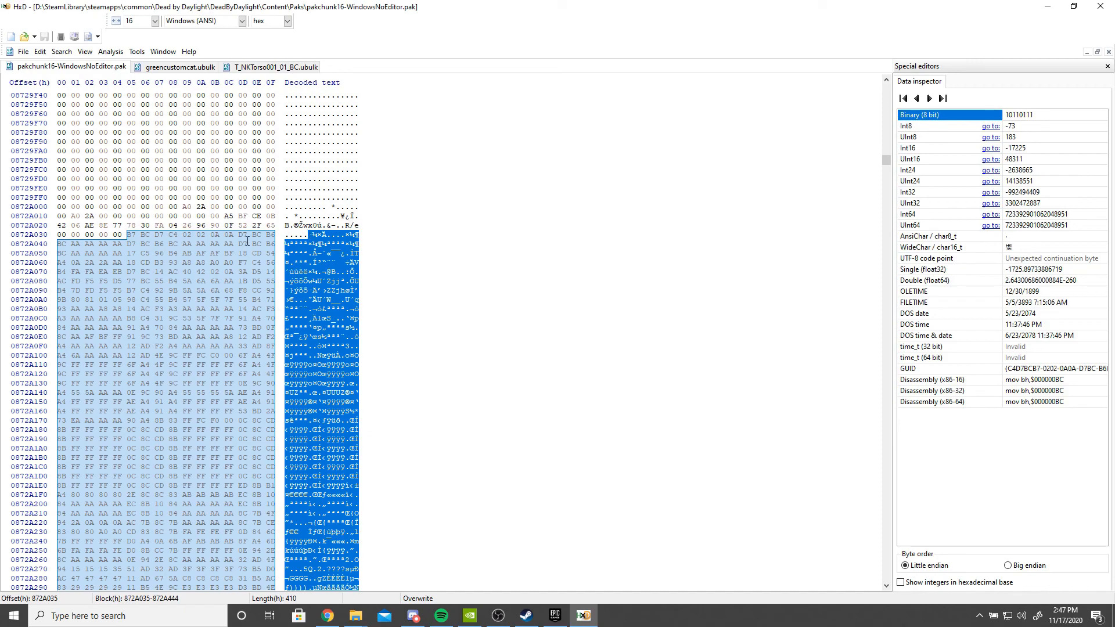
click(309, 234)
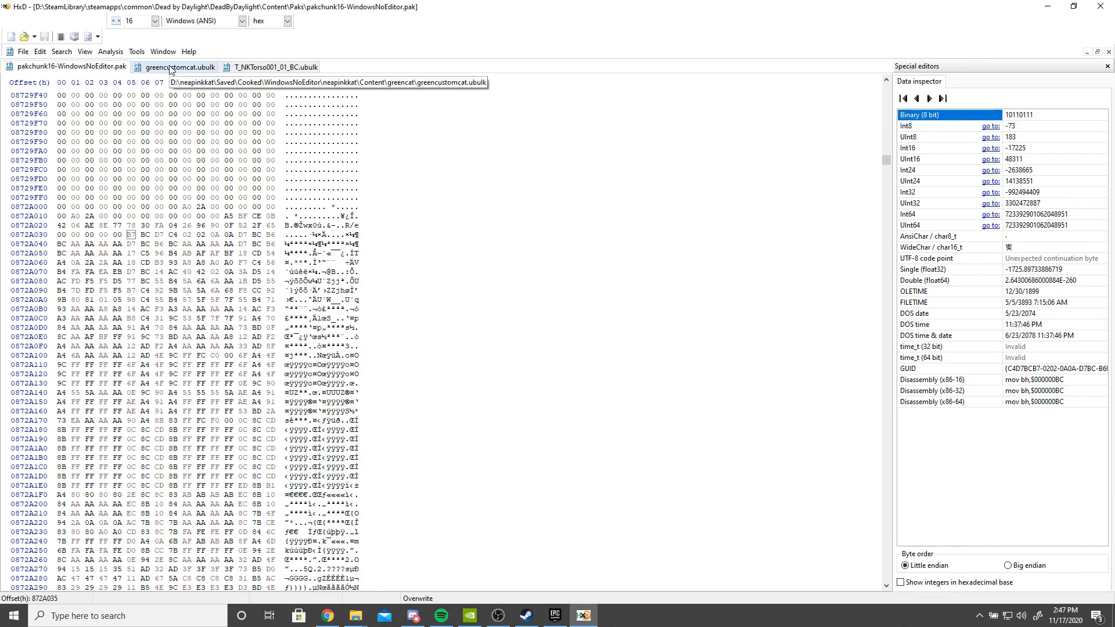
click(264, 71)
click(169, 235)
key(ctrl+a)
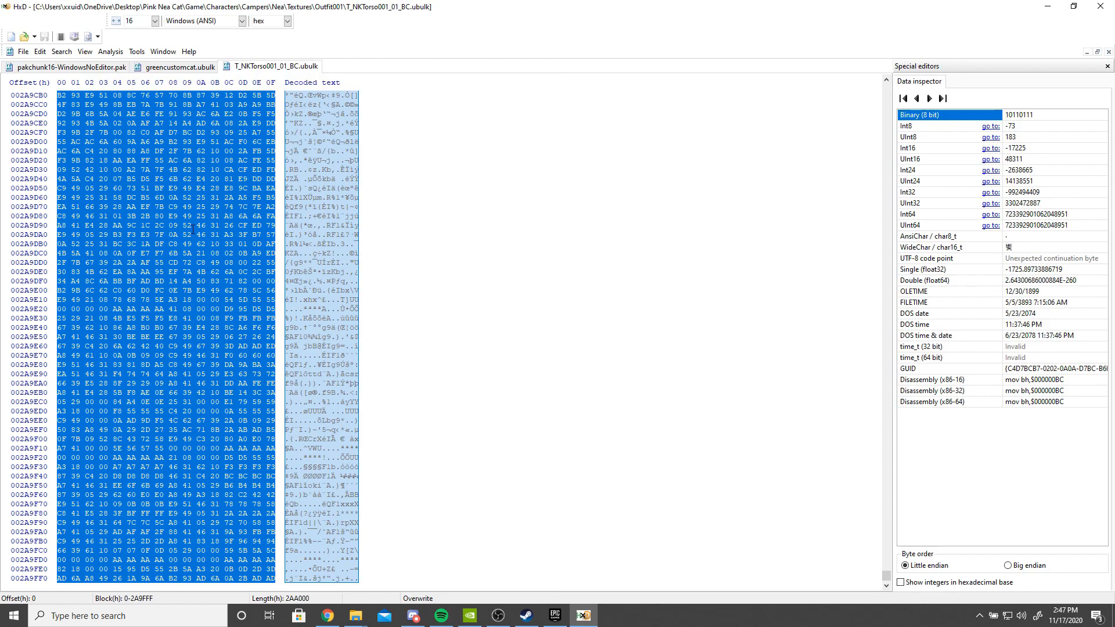
key(ctrl+e)
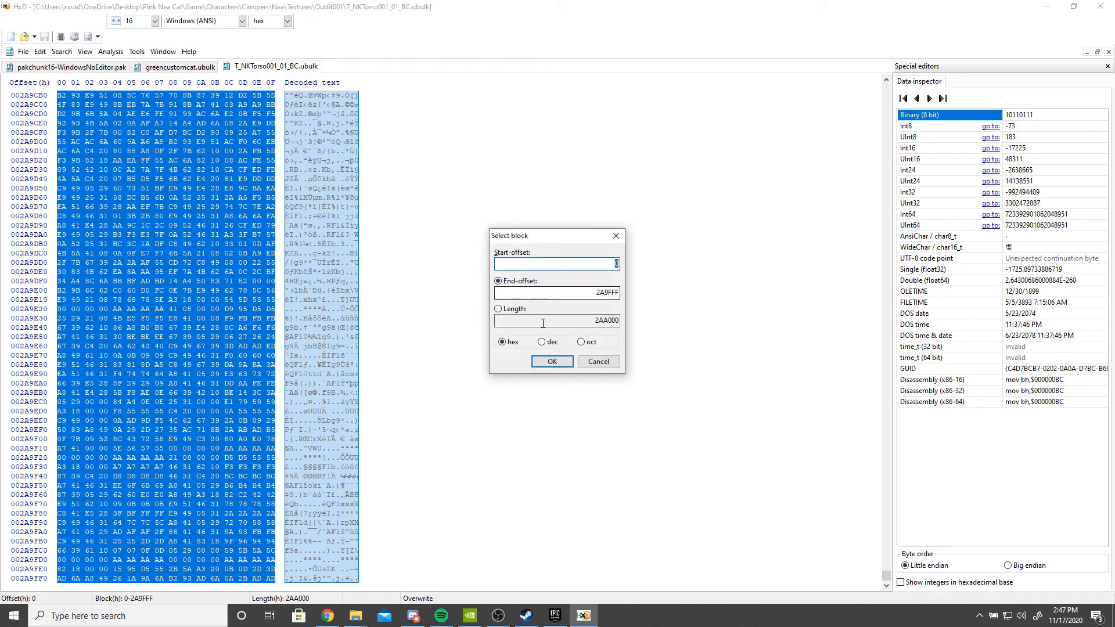
click(542, 342)
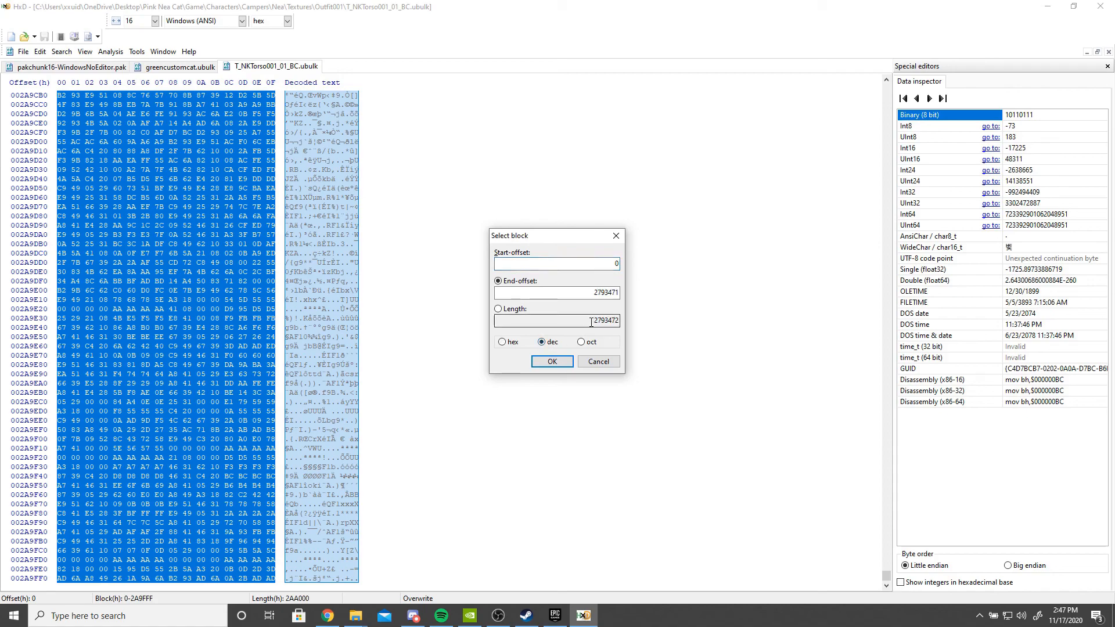
click(591, 323)
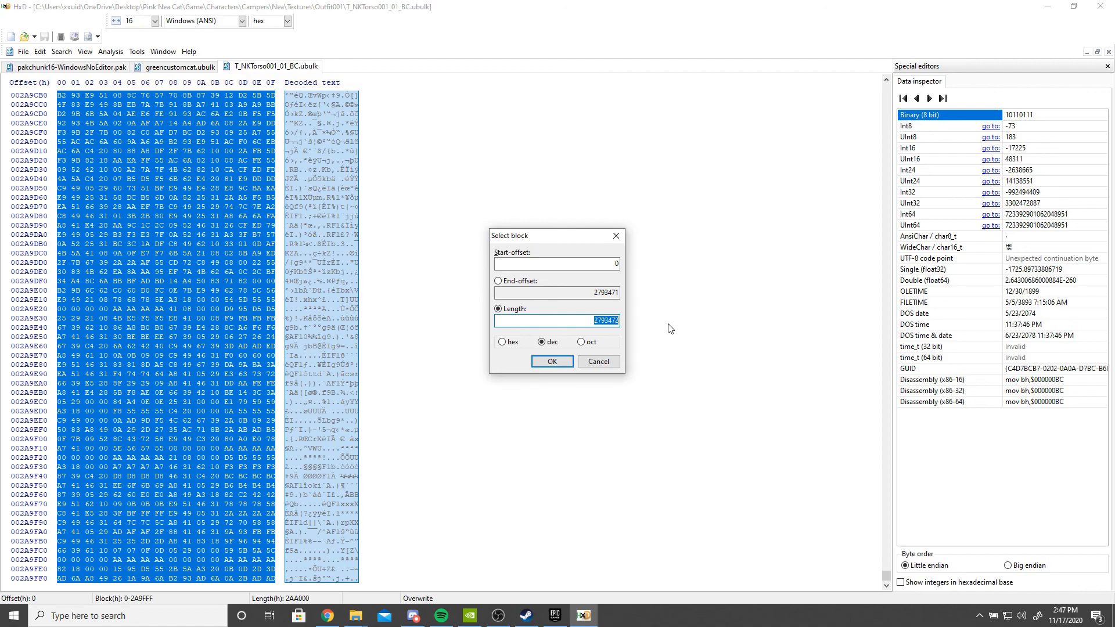
click(552, 361)
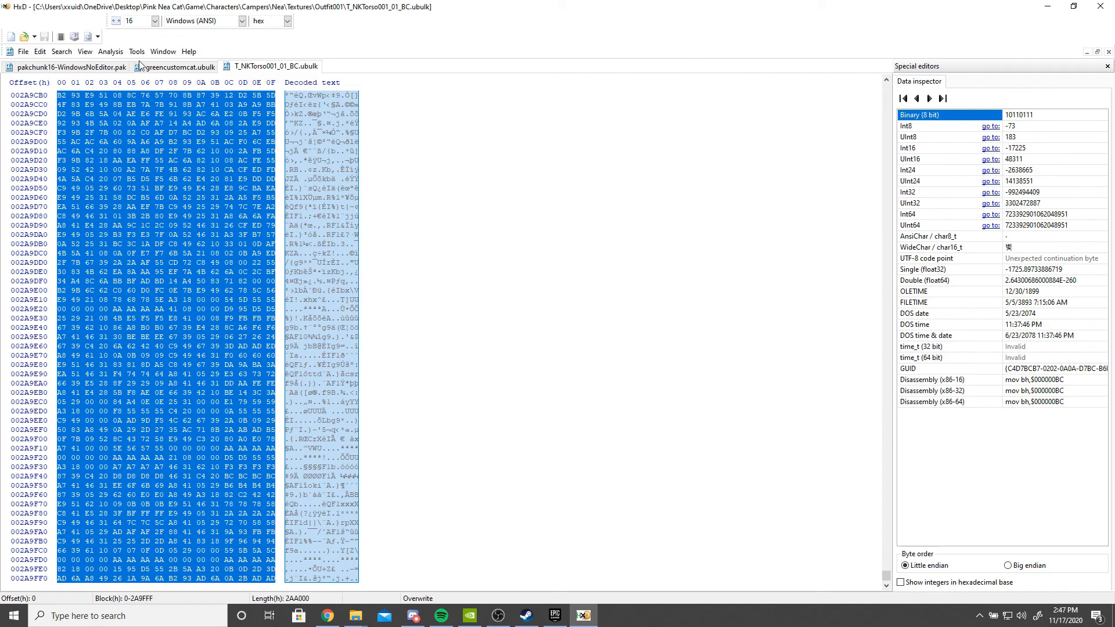
click(49, 67)
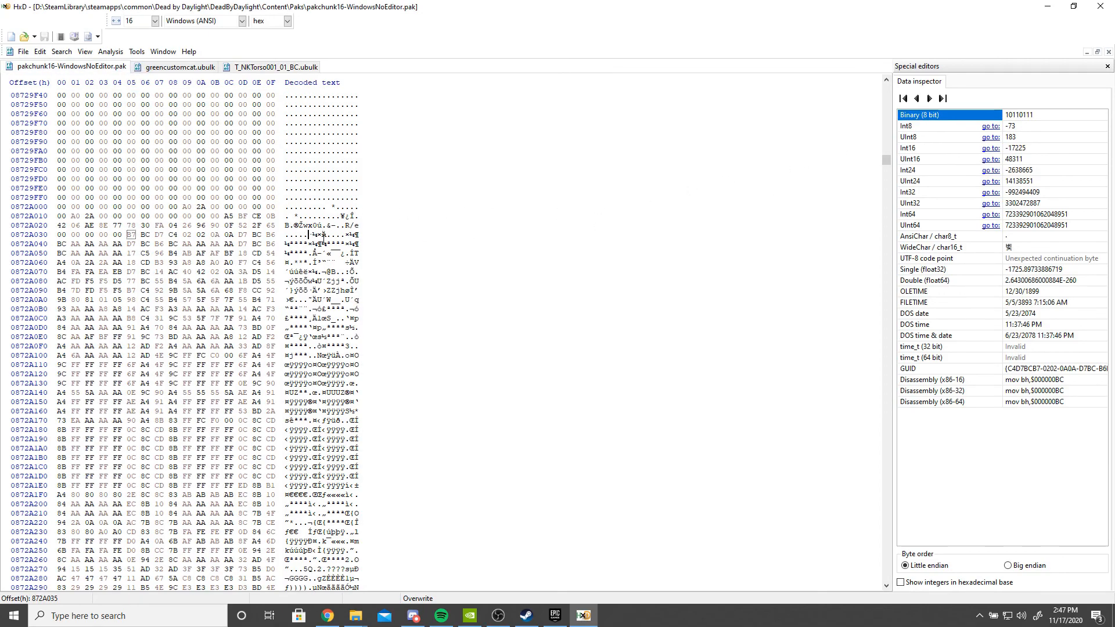
key(ctrl+e)
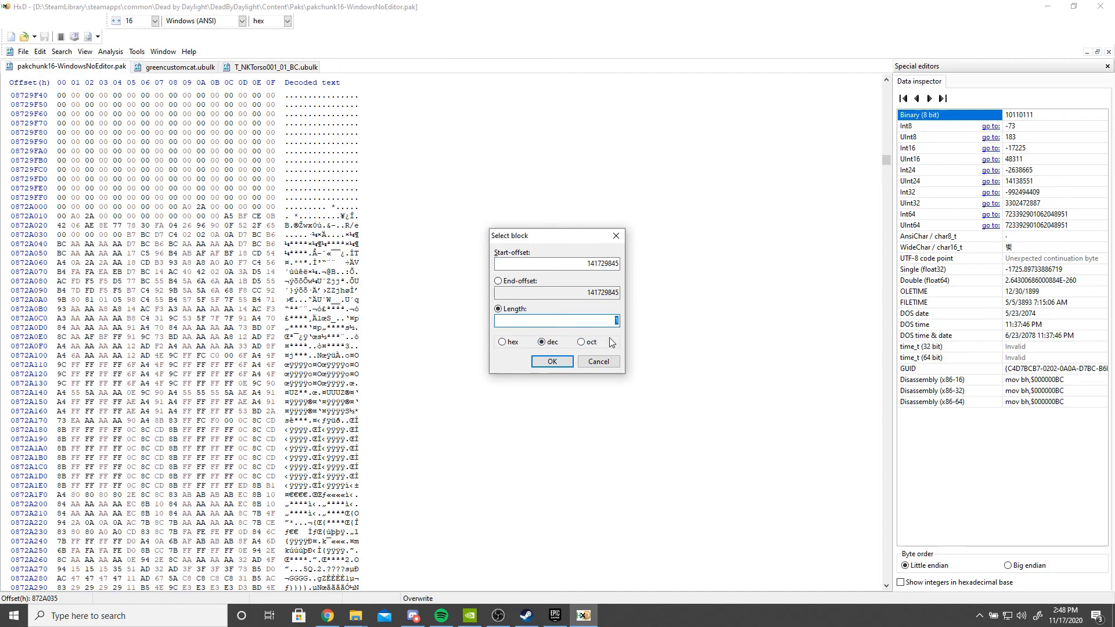
click(552, 362)
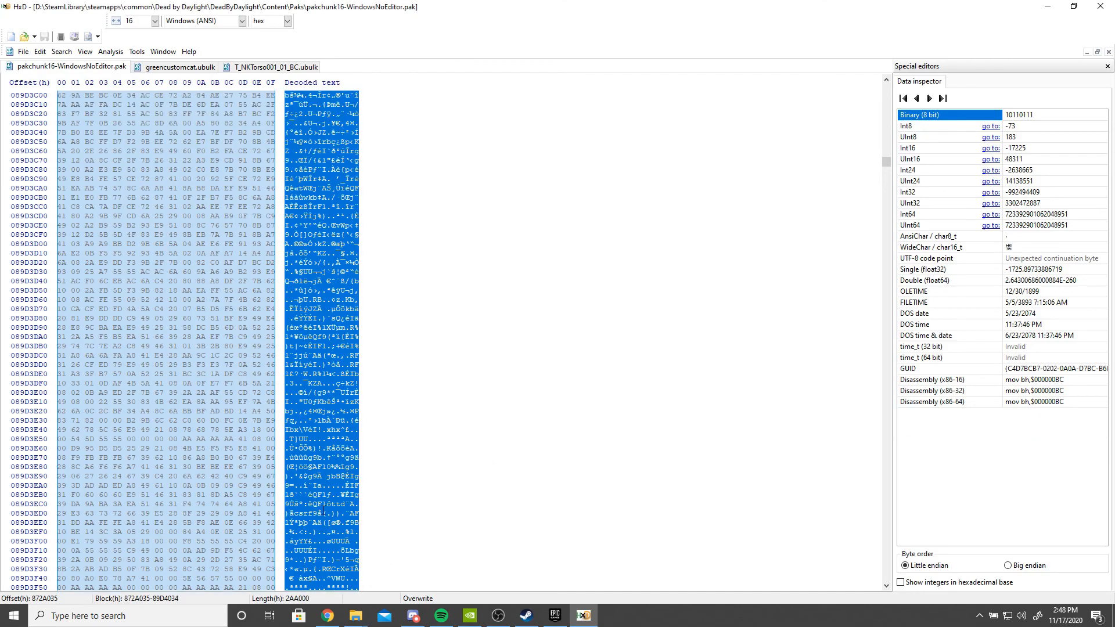
scroll(306, 470, down, 2)
scroll(306, 470, up, 2)
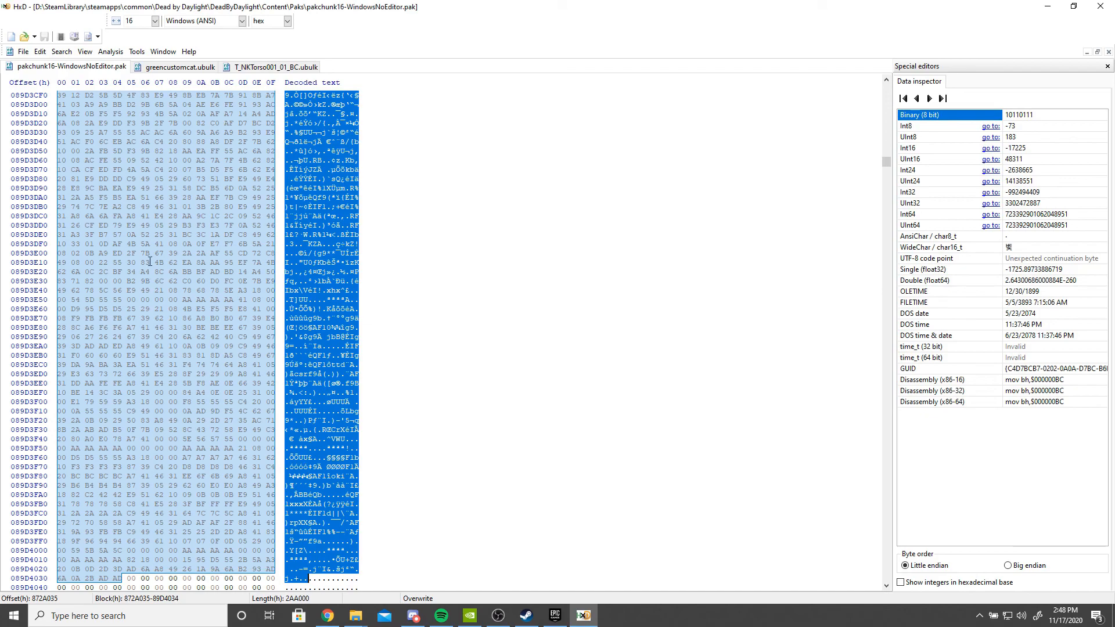
- Select and copy the entire contents of greencustomcat.ubulk
click(205, 68)
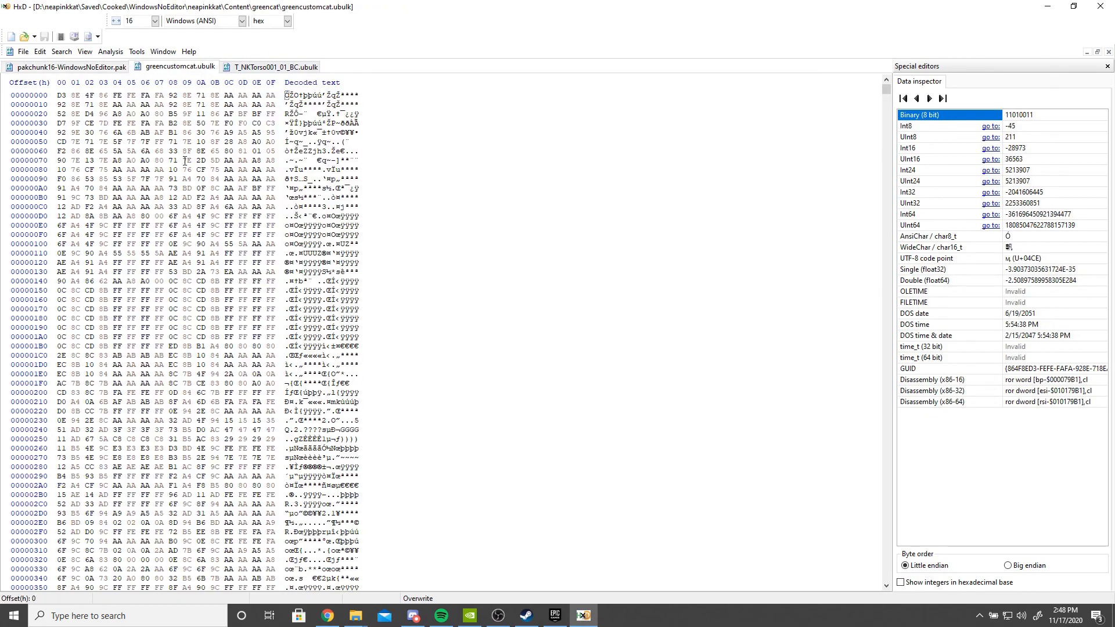
key(ctrl+a)
key(ctrl+e)
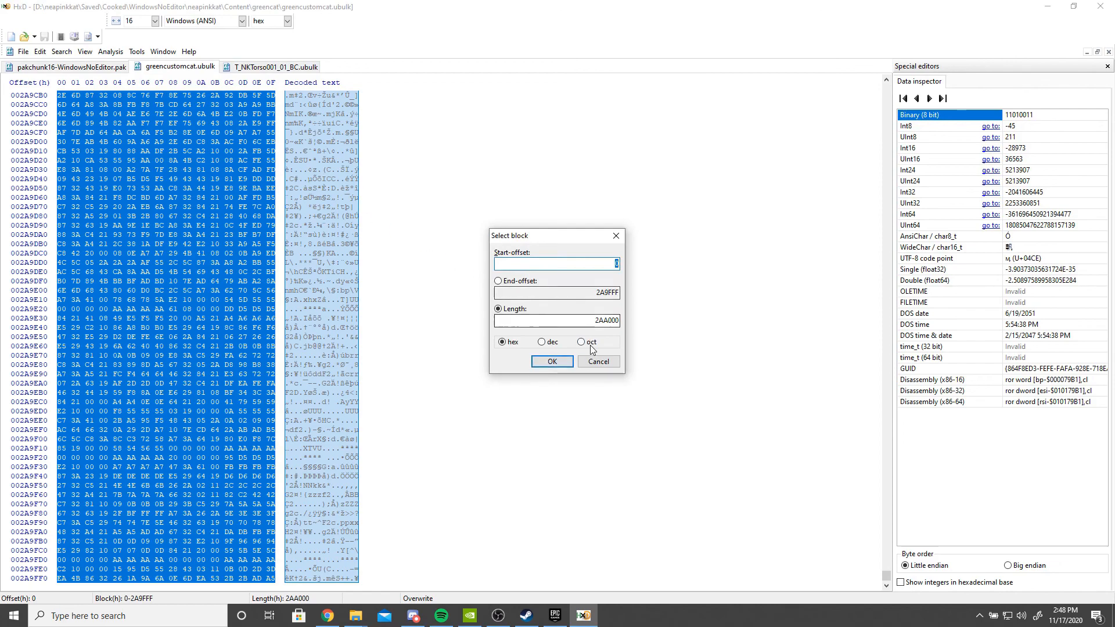
click(599, 362)
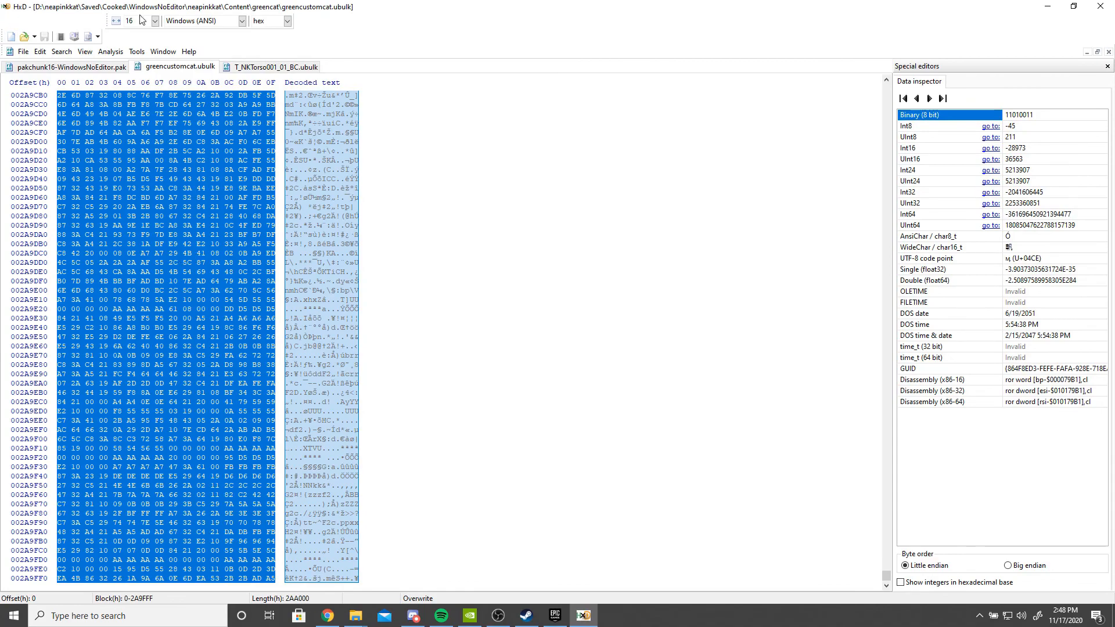
- Paste the green texture bytes over the selected block in the pak file, save the pak and exit HxD
click(92, 69)
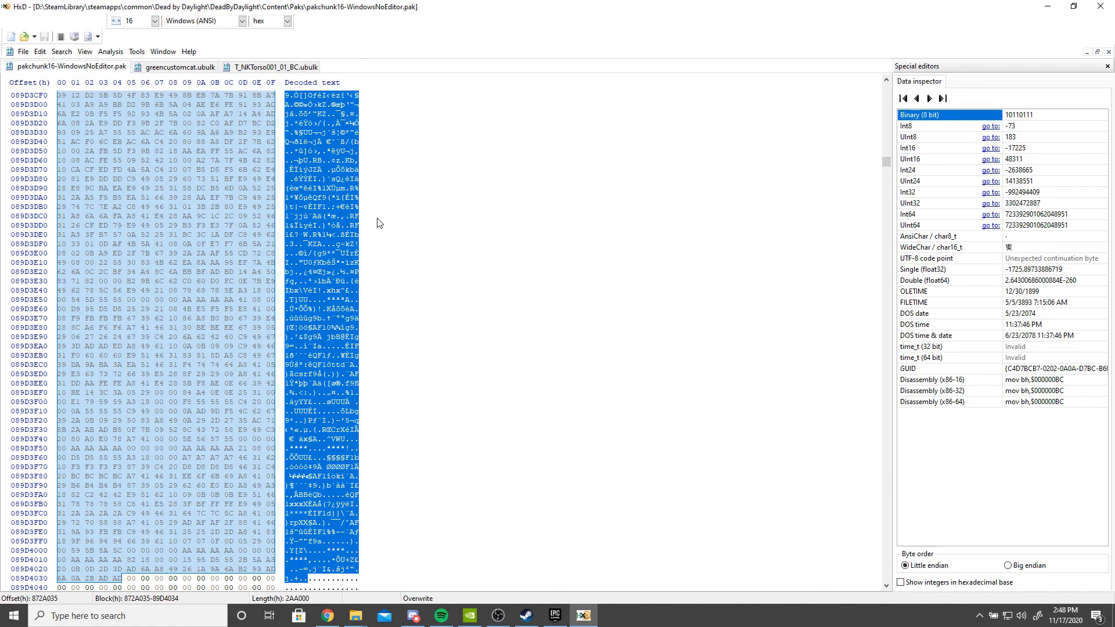
key(ctrl+v)
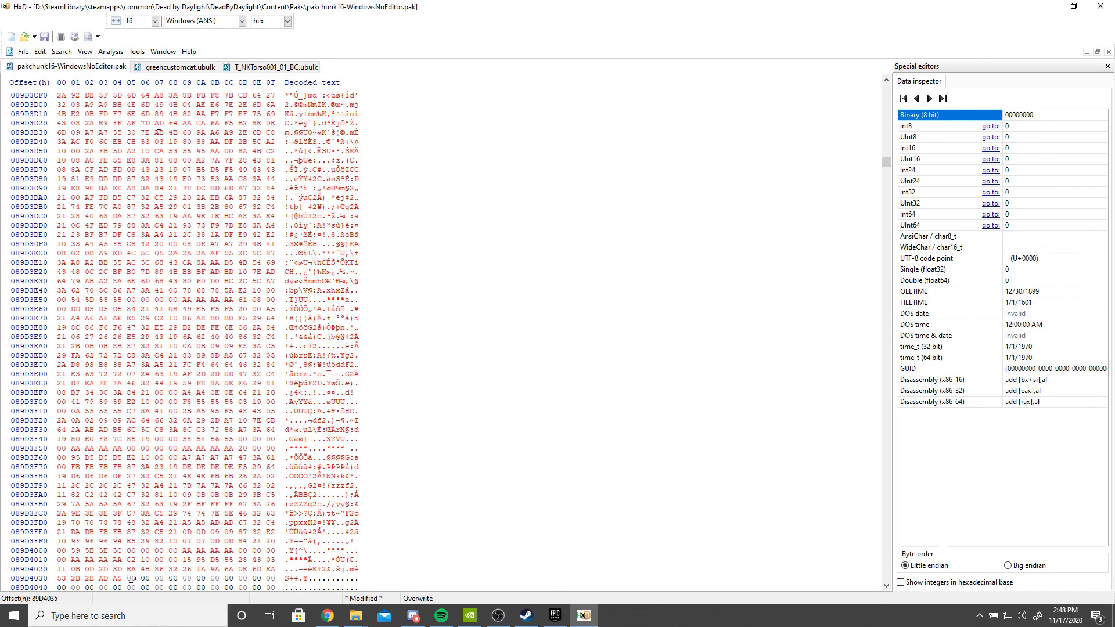
click(27, 53)
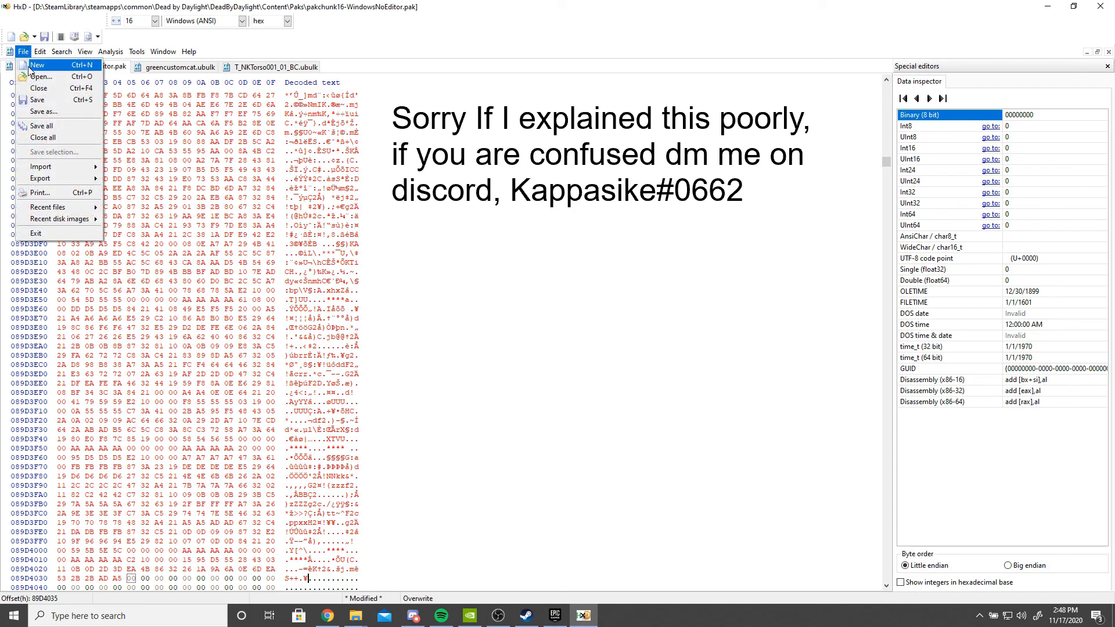
click(39, 100)
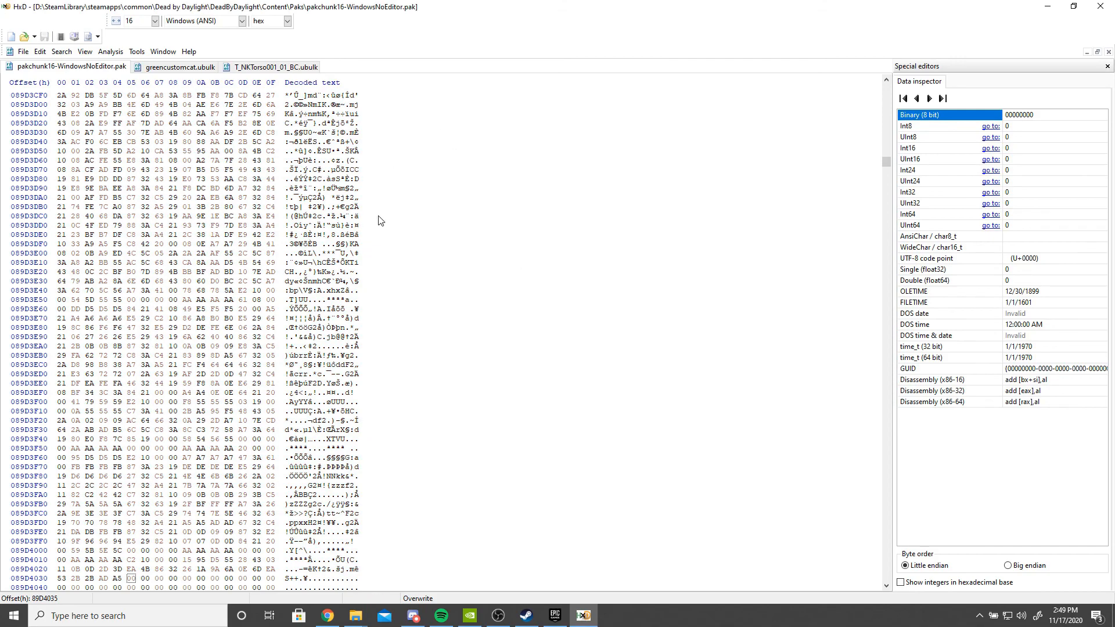
click(1100, 6)
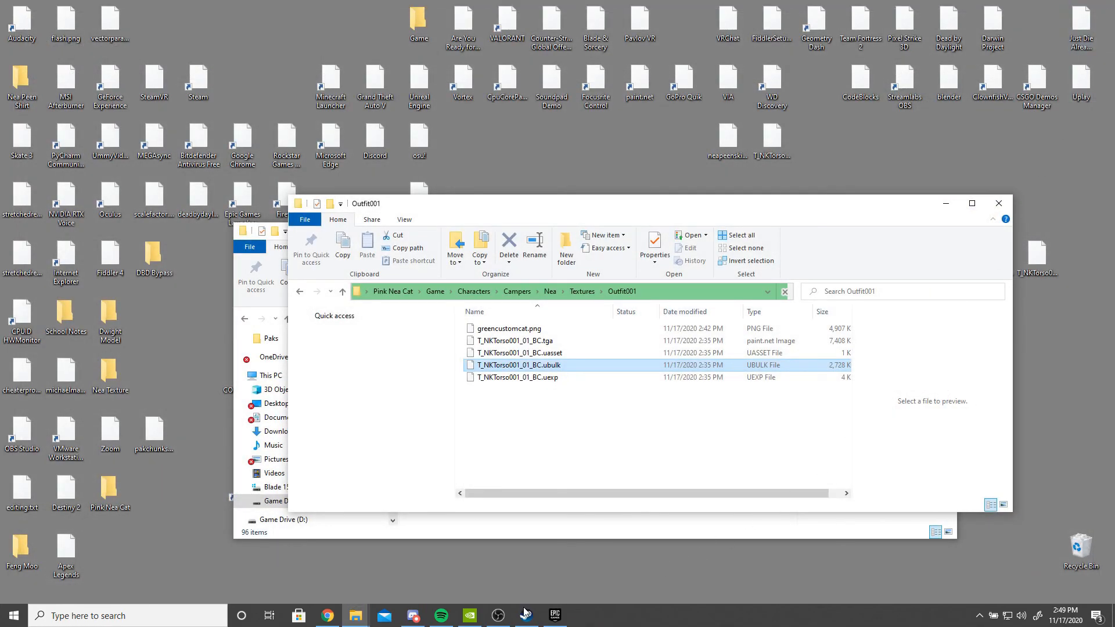
- Launch Dead by Daylight and preview Nea's Pink Kitty Sweater torso in the store's character section
click(134, 622)
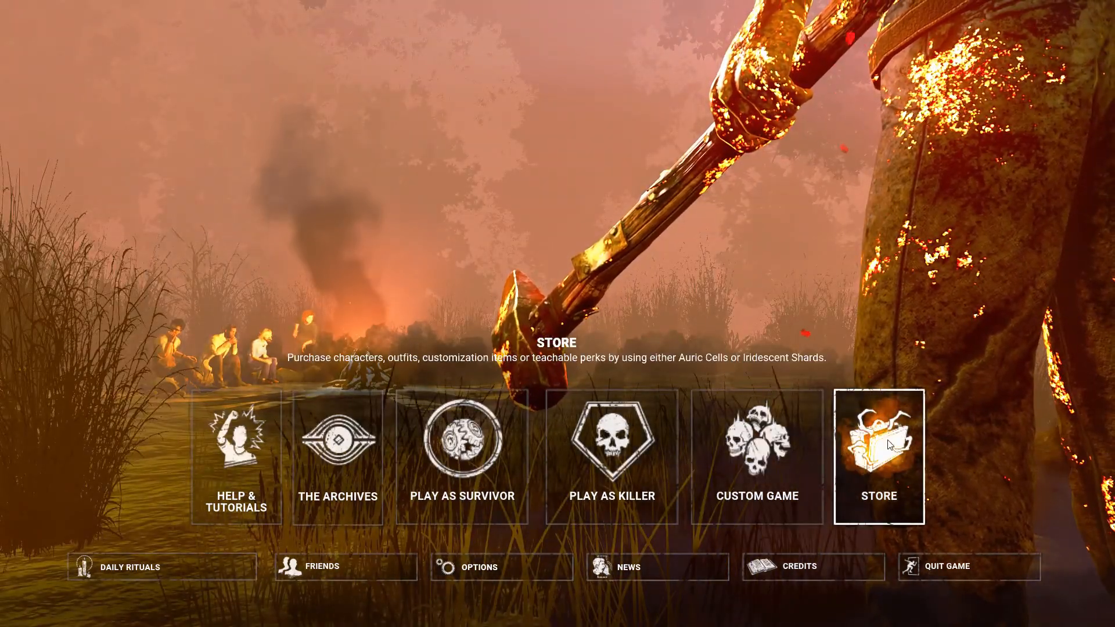
click(889, 445)
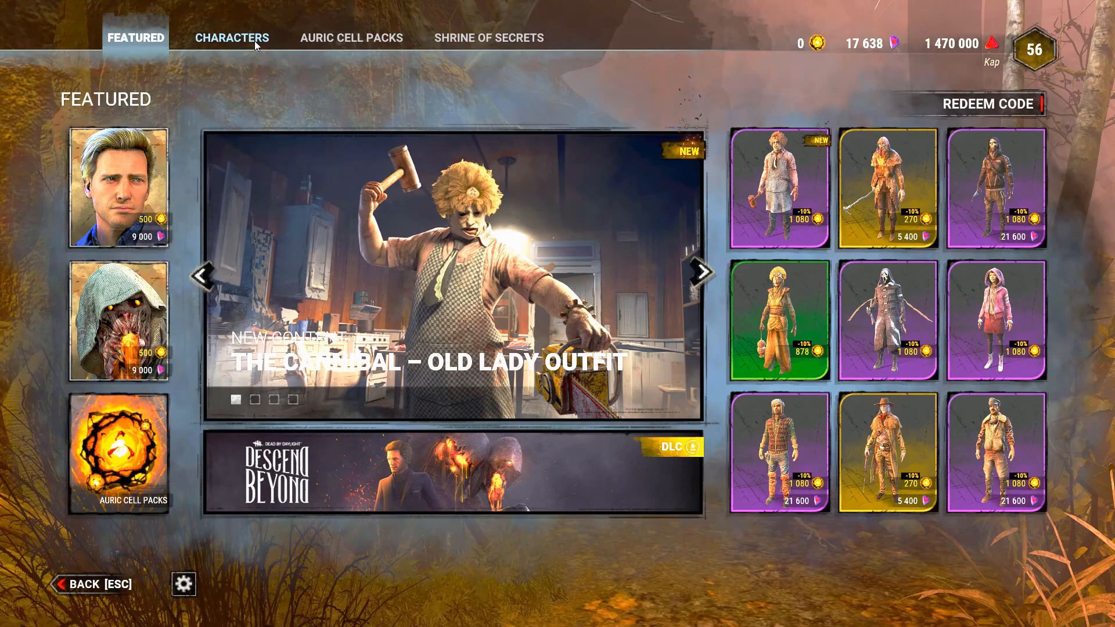
click(255, 40)
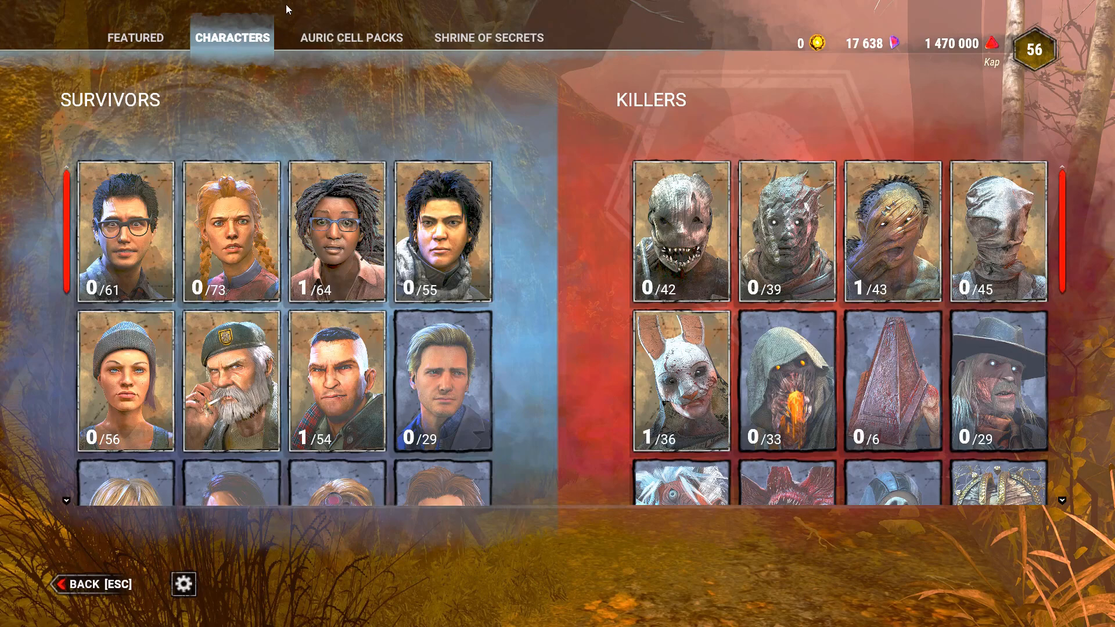
click(103, 382)
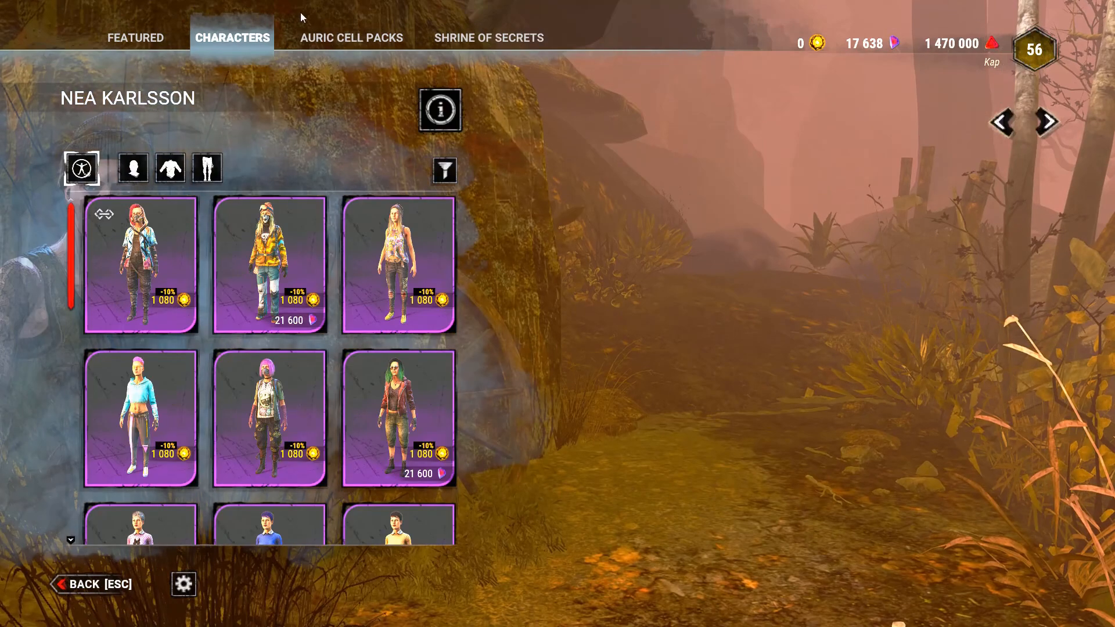
click(170, 168)
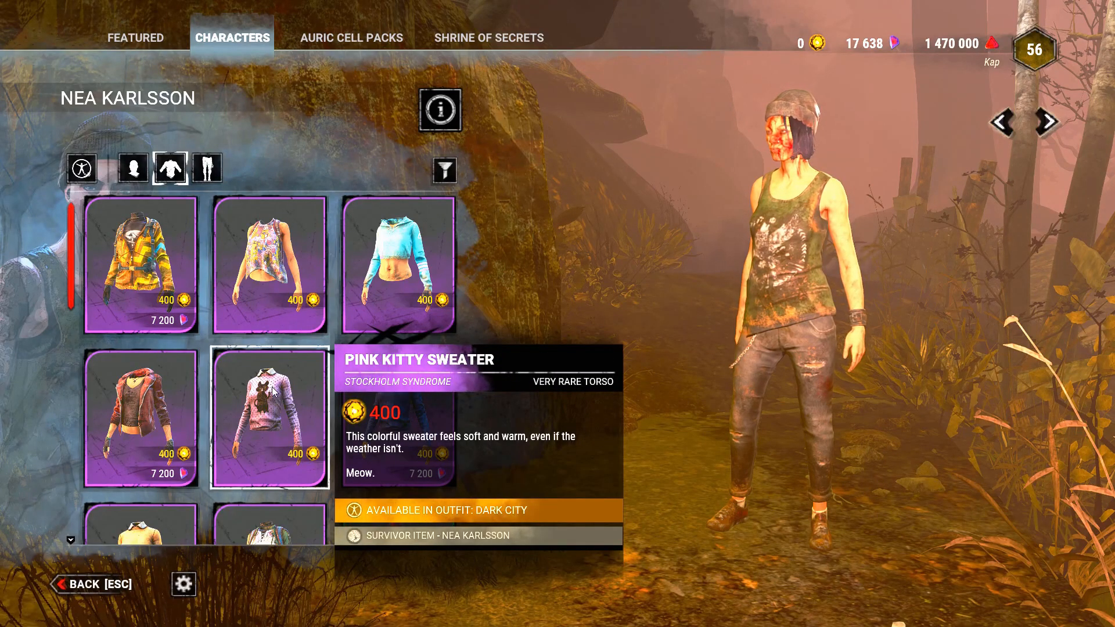
click(269, 406)
drag(743, 274, 976, 304)
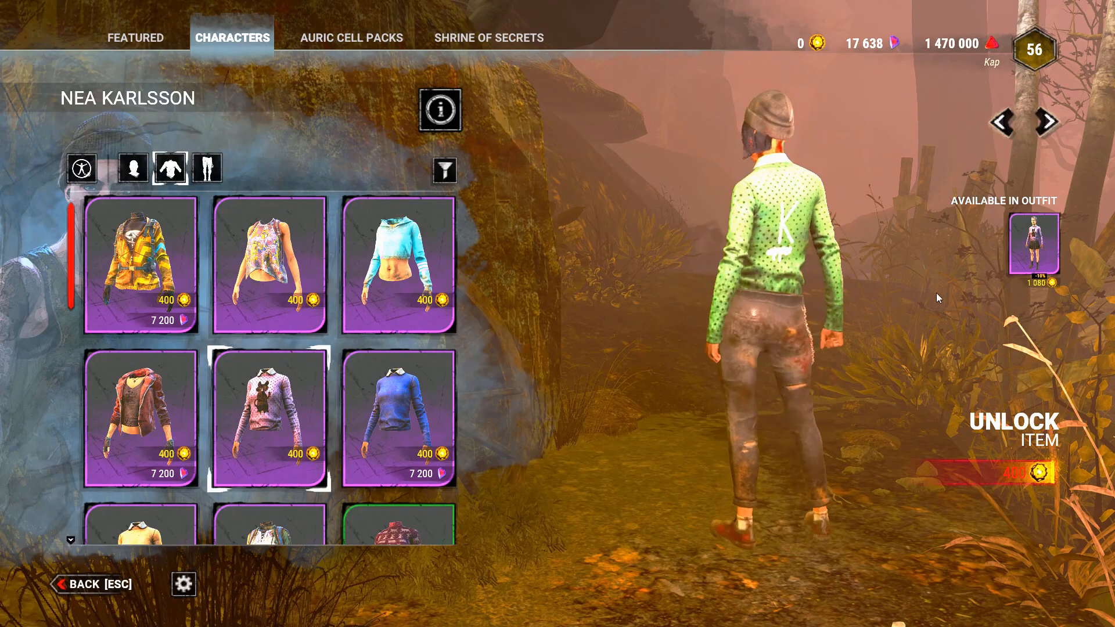
drag(817, 291, 577, 309)
key(alt+f3)
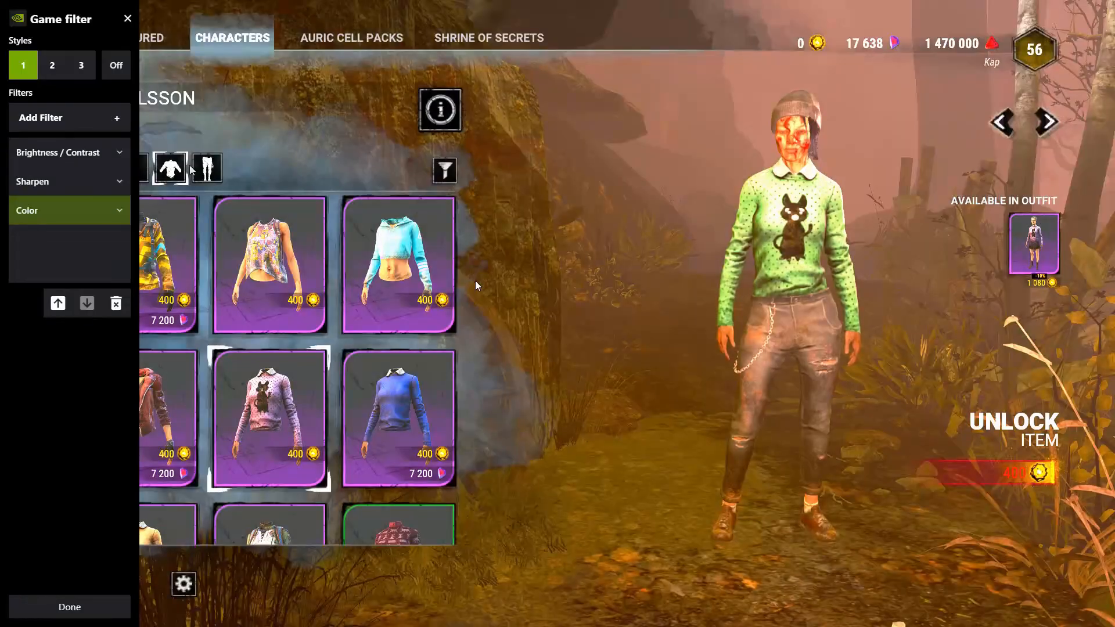
click(118, 65)
key(alt+F3)
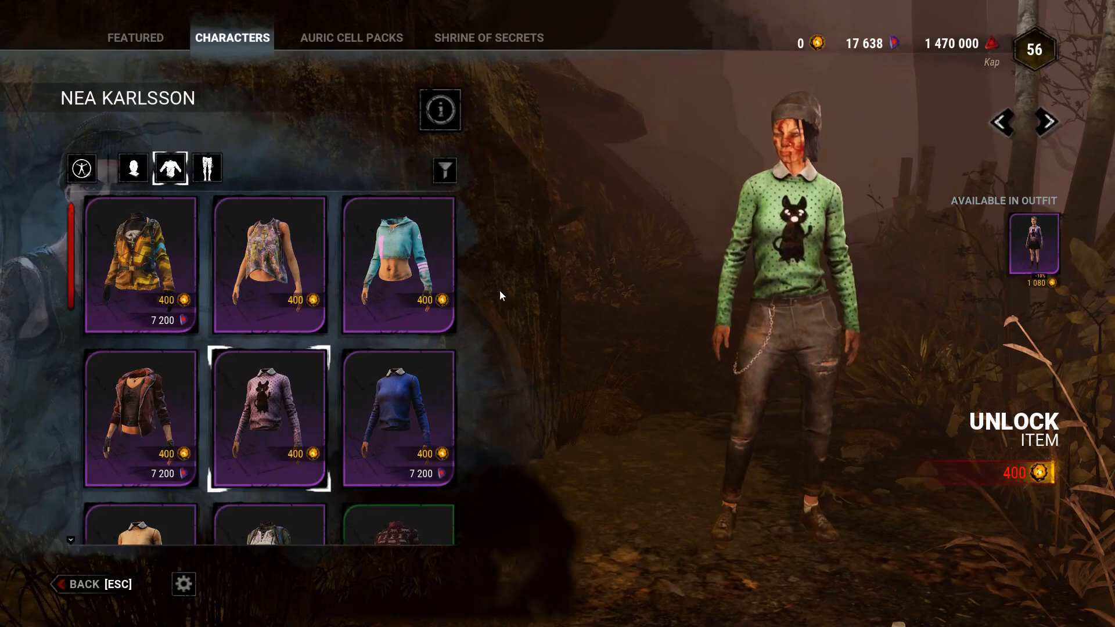
- Rotate Nea's preview to inspect the recolored sweater from front and back
drag(893, 351, 555, 295)
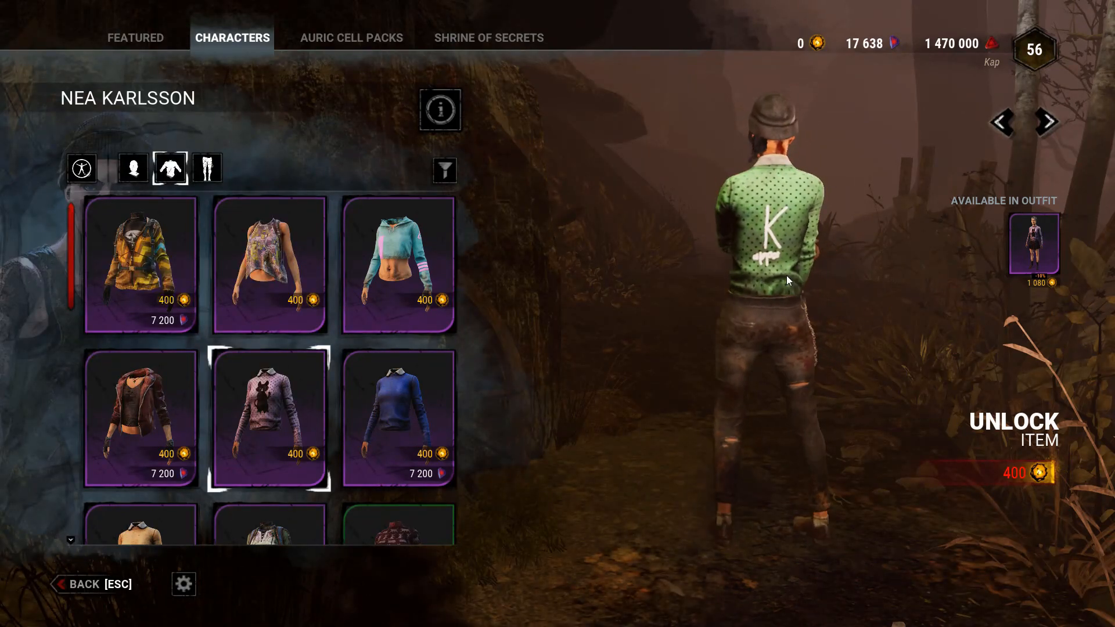
drag(748, 262, 868, 259)
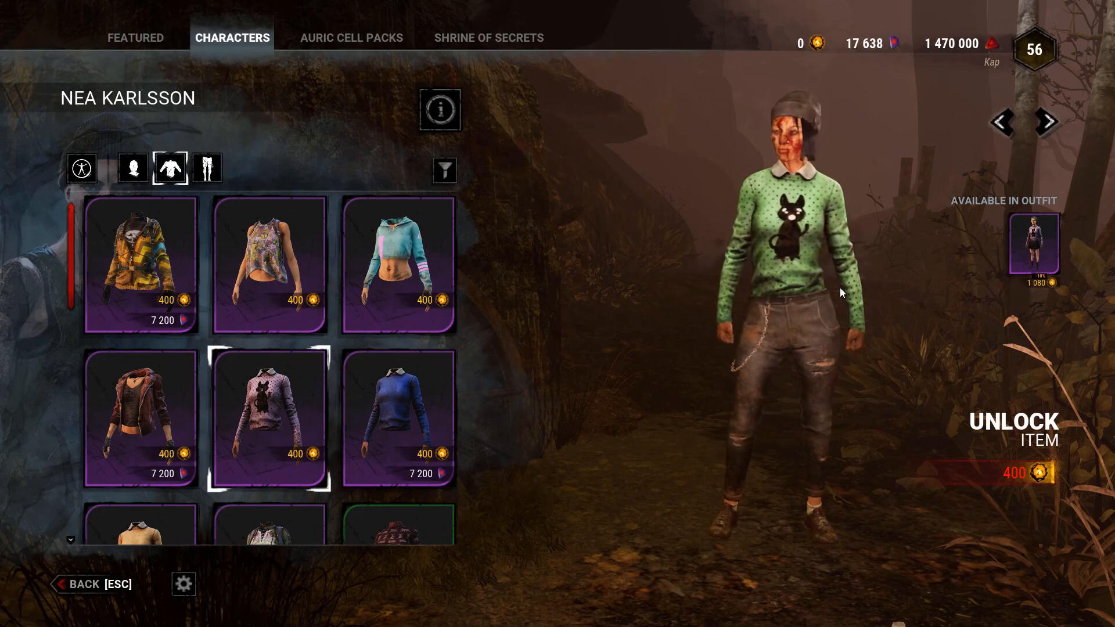
drag(840, 287, 479, 261)
drag(666, 274, 691, 231)
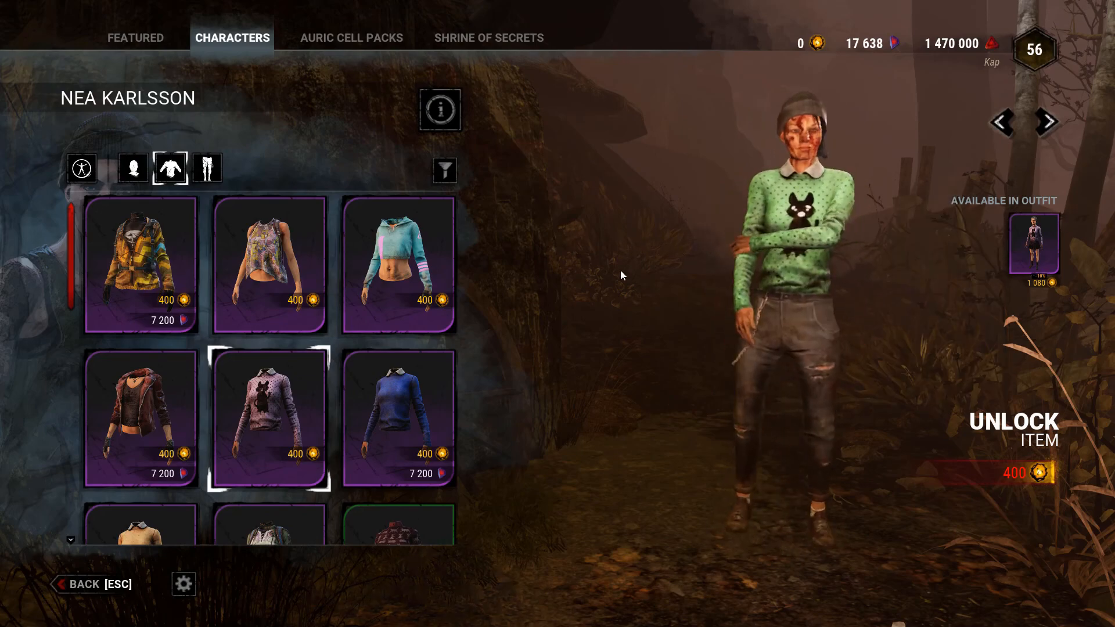